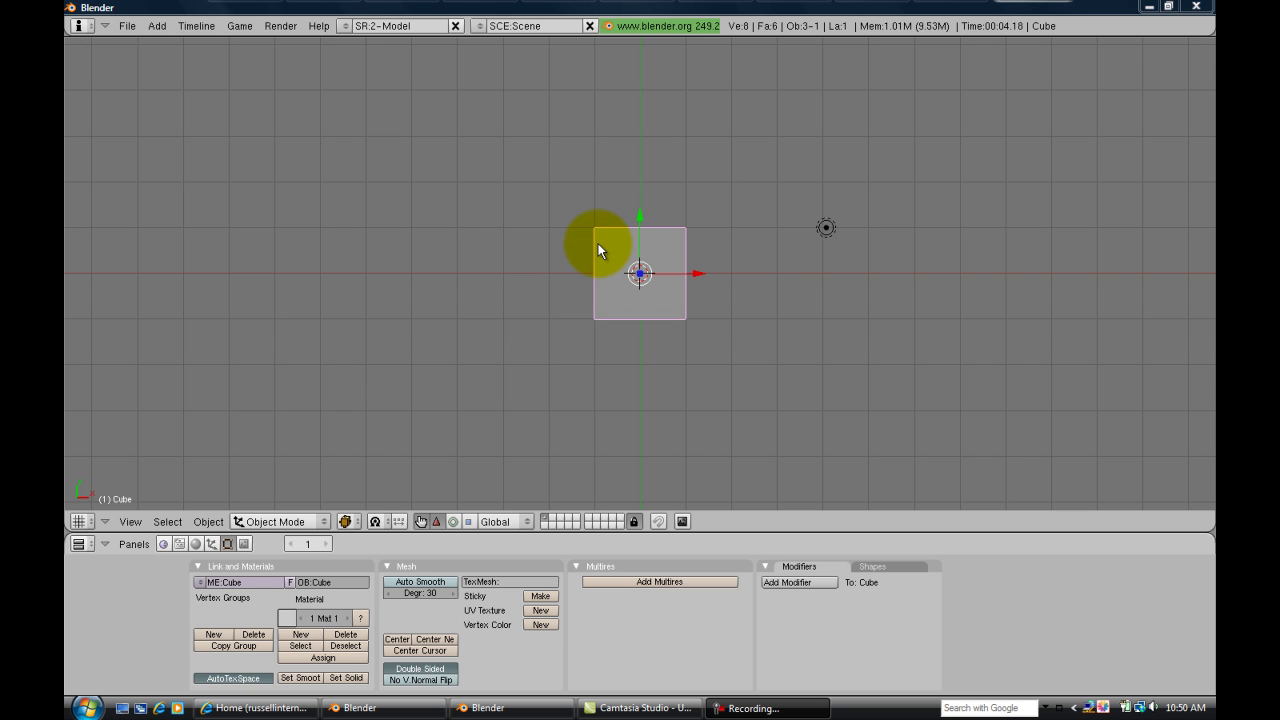
# Step: Switch to front view and subdivide the whole cube mesh twice in Edit Mode
pyautogui.rightClick(627, 283)
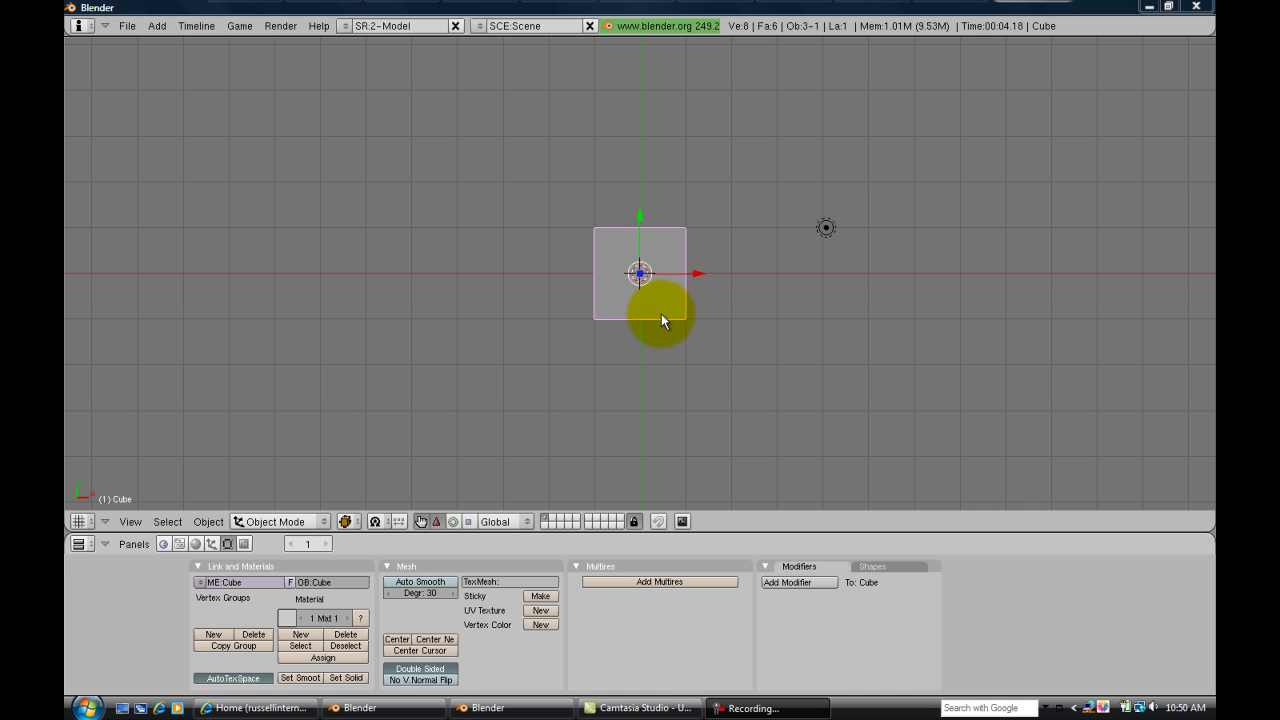
pyautogui.press('KP_1')
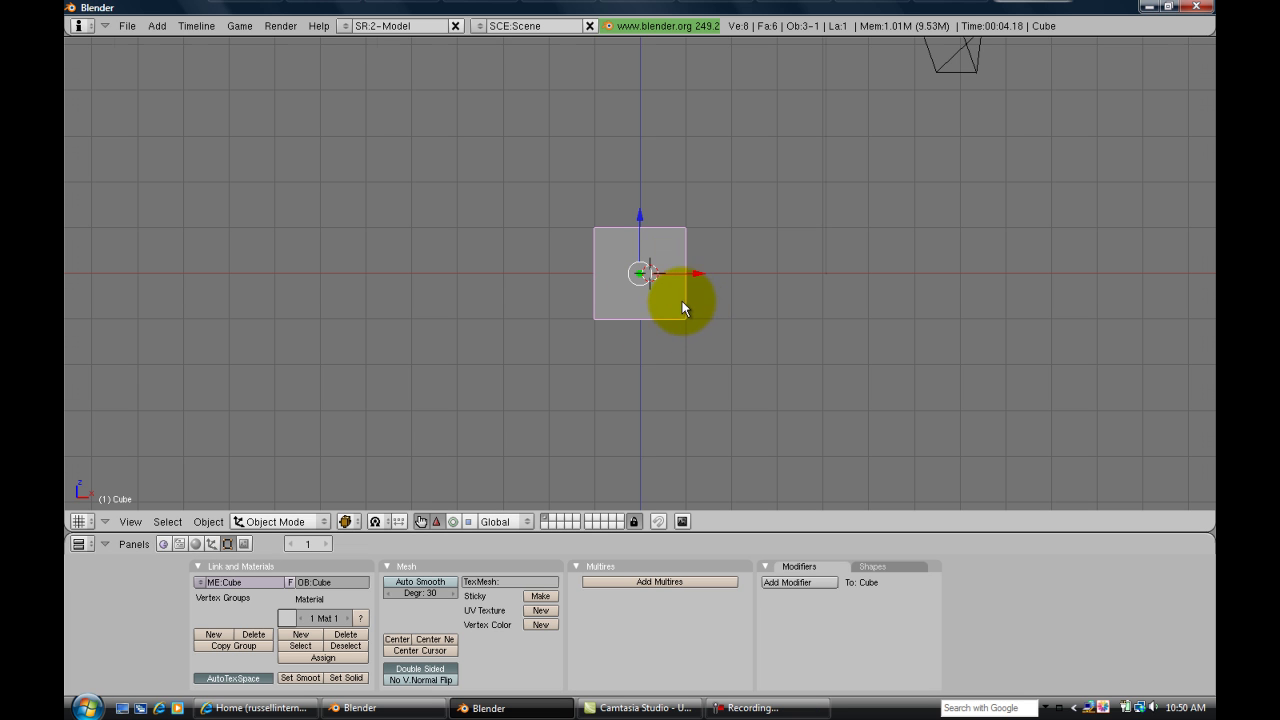
pyautogui.scroll(2, 682, 301)
pyautogui.scroll(-1, 676, 306)
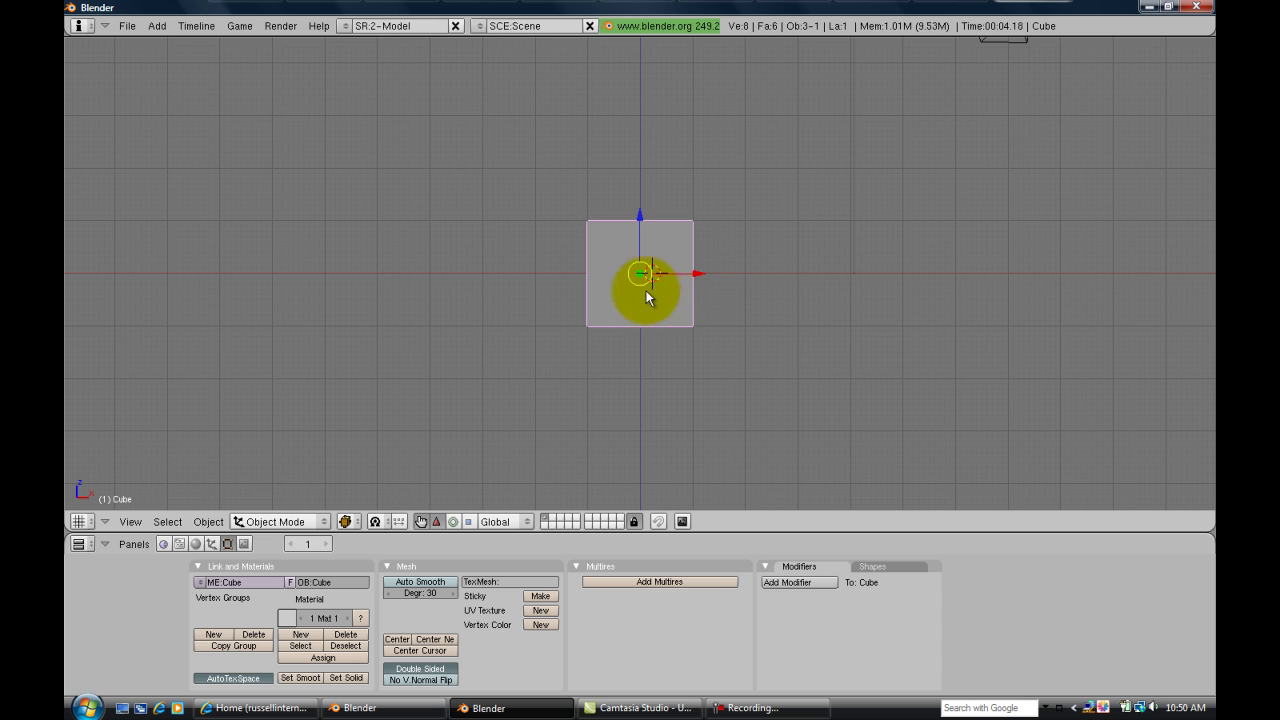
pyautogui.press('Tab')
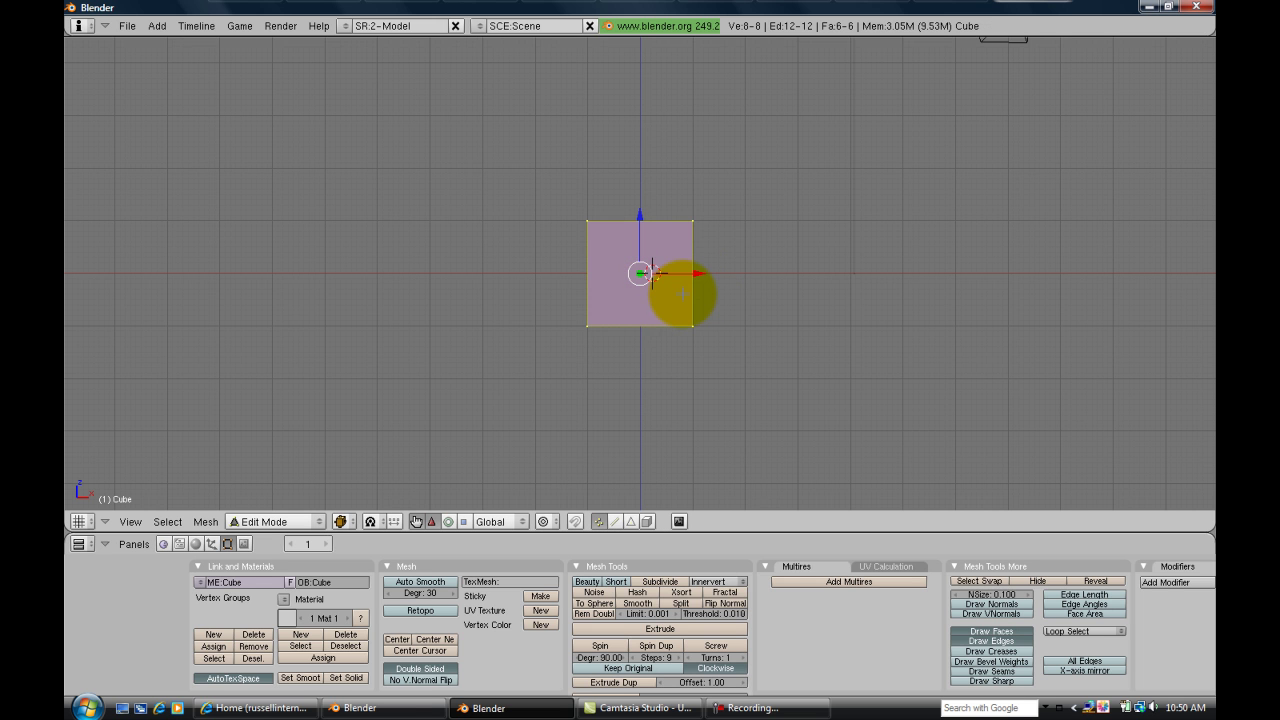
pyautogui.press('w')
pyautogui.click(680, 289)
pyautogui.press('w')
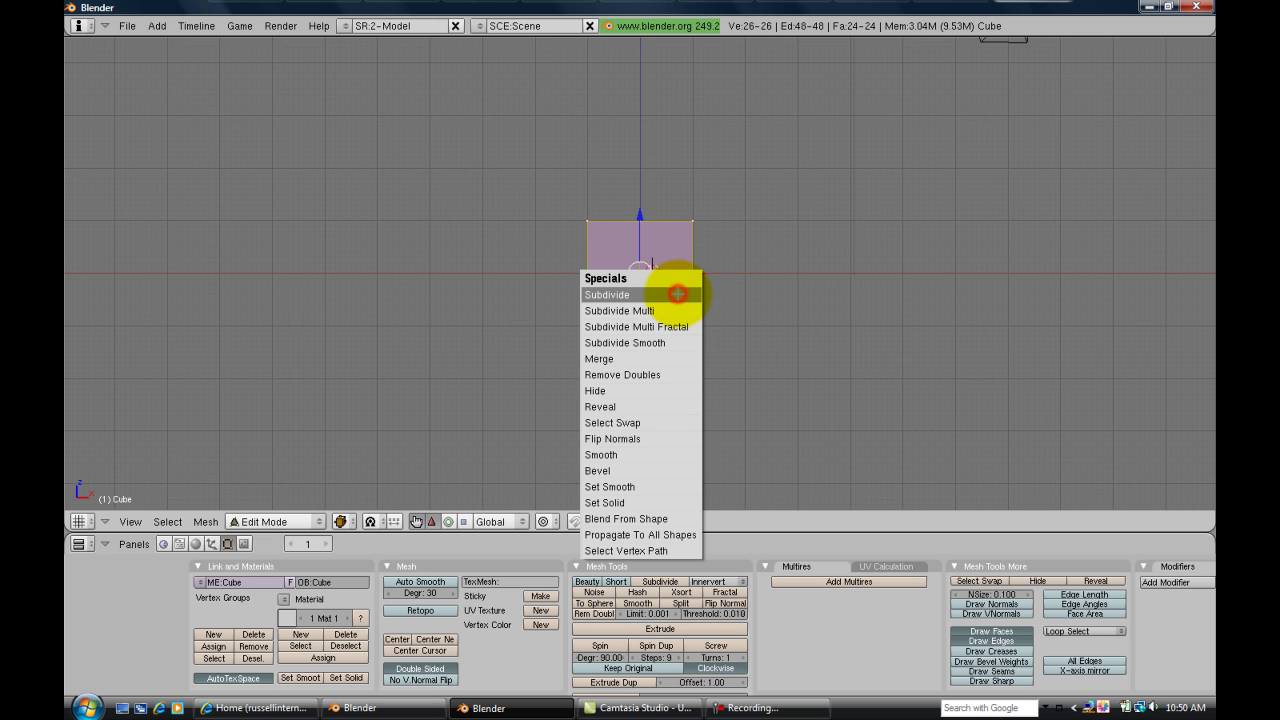
pyautogui.click(678, 289)
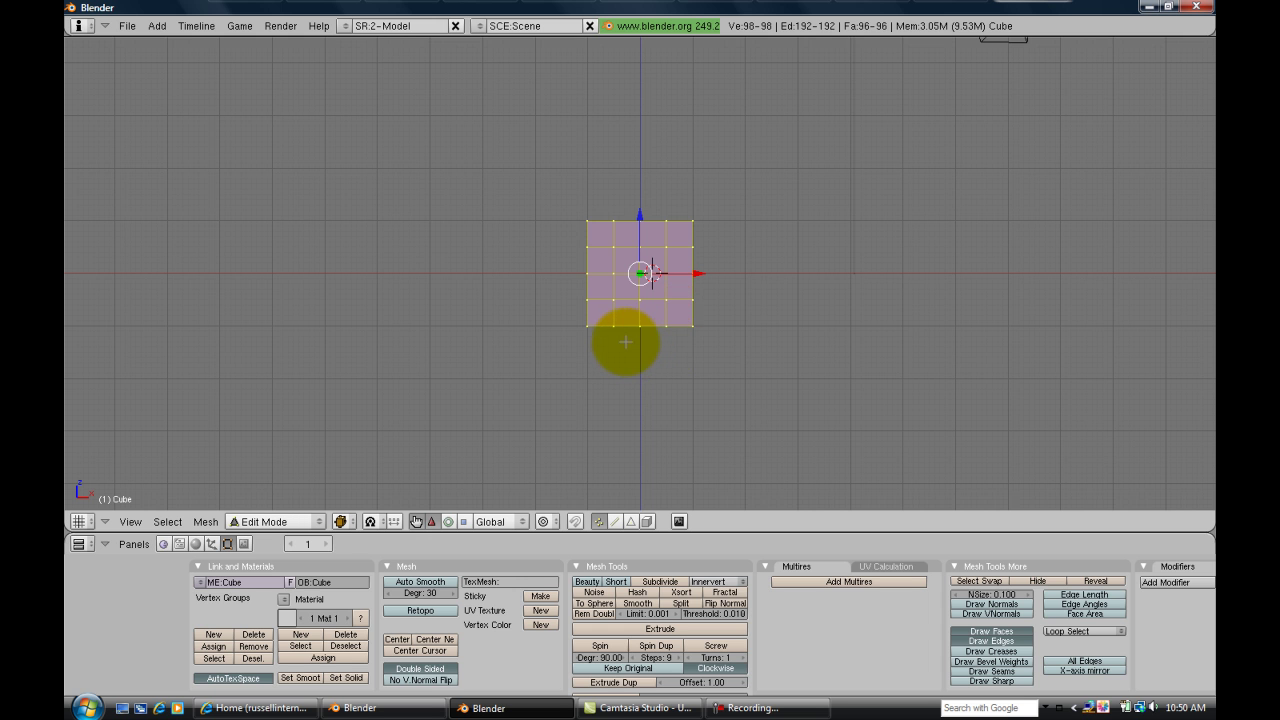
# Step: Extrude the -X half of the cube's underside straight down as a region to form the first leg
pyautogui.press('a')
pyautogui.scroll(1, 614, 354)
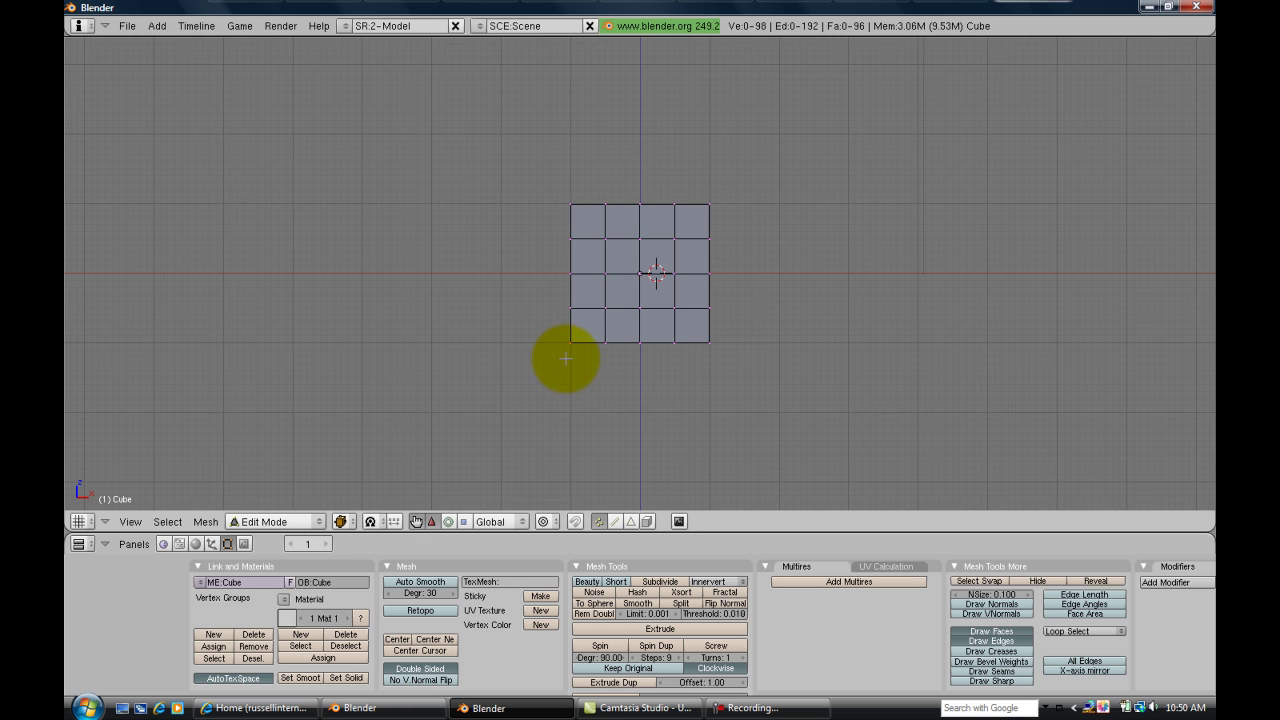
pyautogui.rightClick(570, 349)
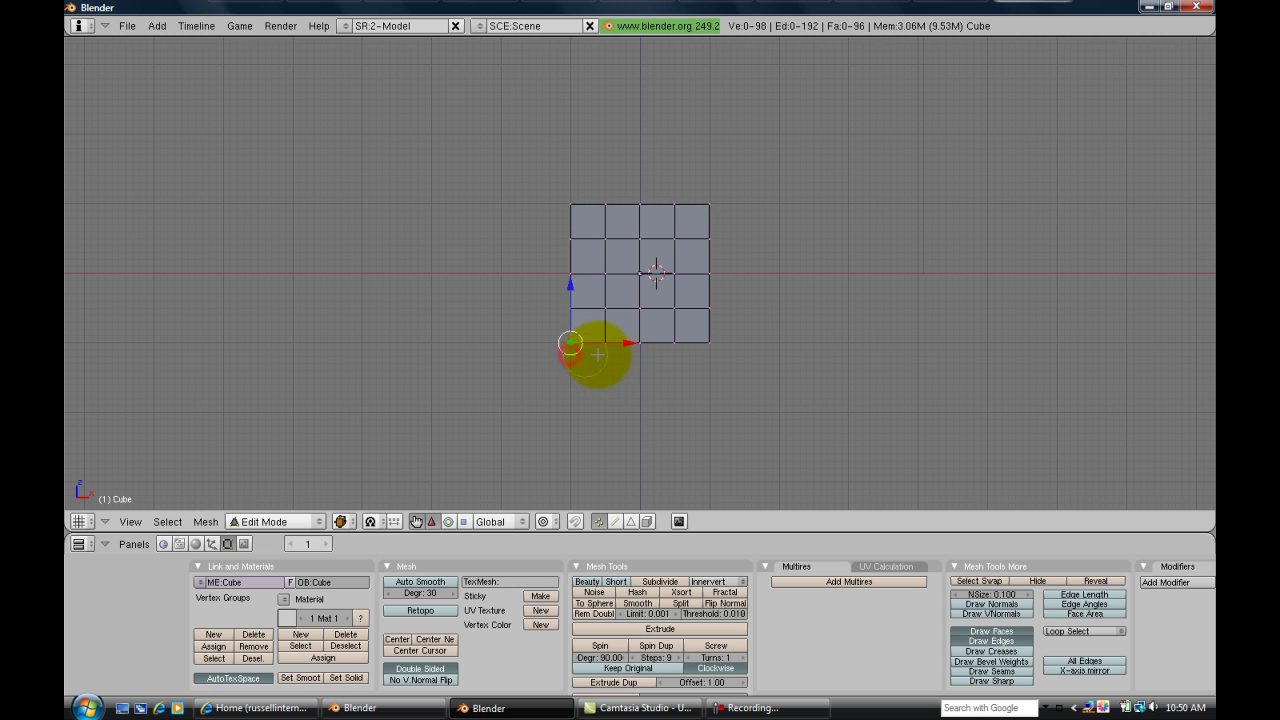
pyautogui.keyDown('shift'); pyautogui.rightClick(604, 350); pyautogui.keyUp('shift')
pyautogui.keyDown('shift'); pyautogui.rightClick(634, 352); pyautogui.keyUp('shift')
pyautogui.press('e')
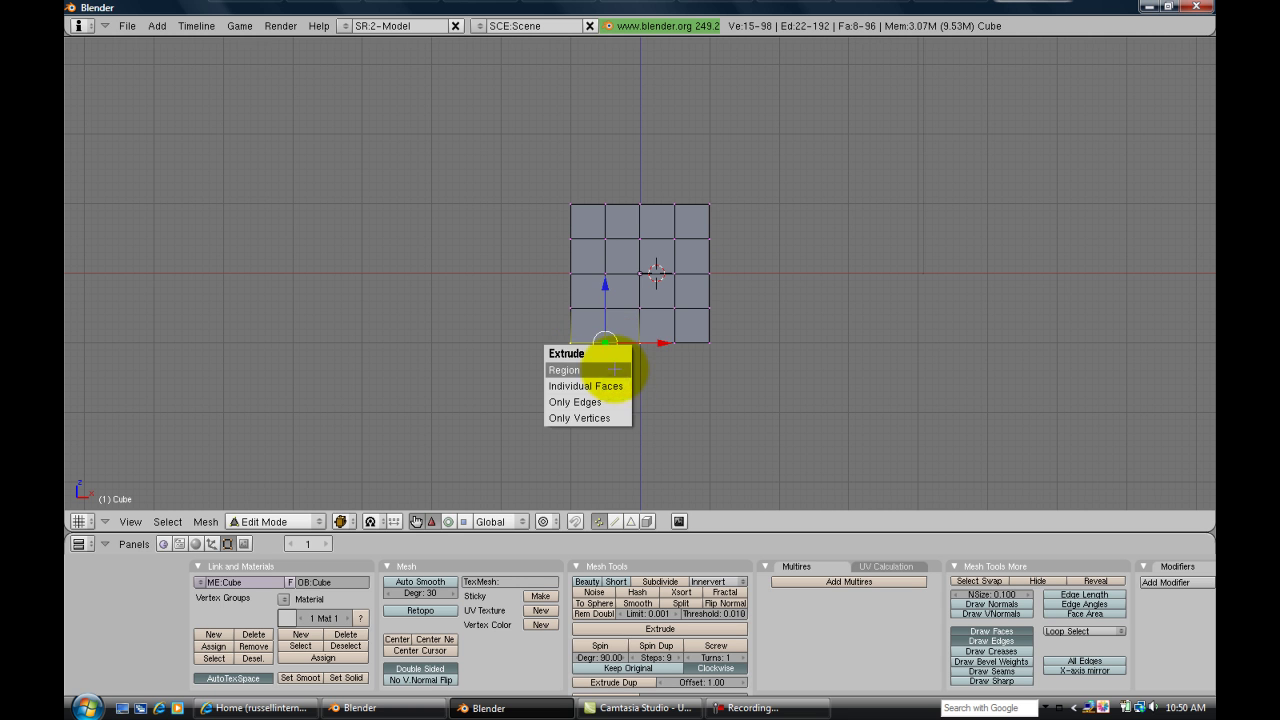
pyautogui.click(610, 368)
pyautogui.click(613, 471)
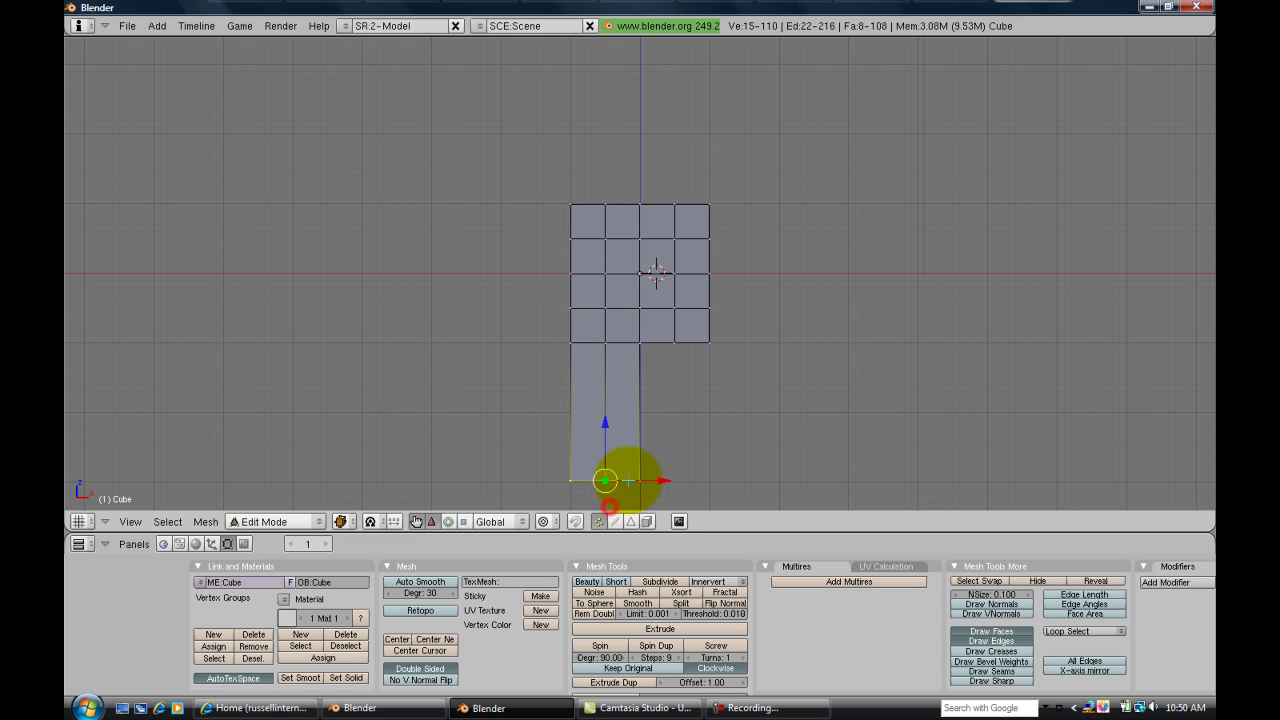
# Step: Move the first leg's end outward along the global X axis so the leg slants, and clear the selection
pyautogui.press('g')
pyautogui.press('x')
pyautogui.click(595, 485)
pyautogui.press('a')
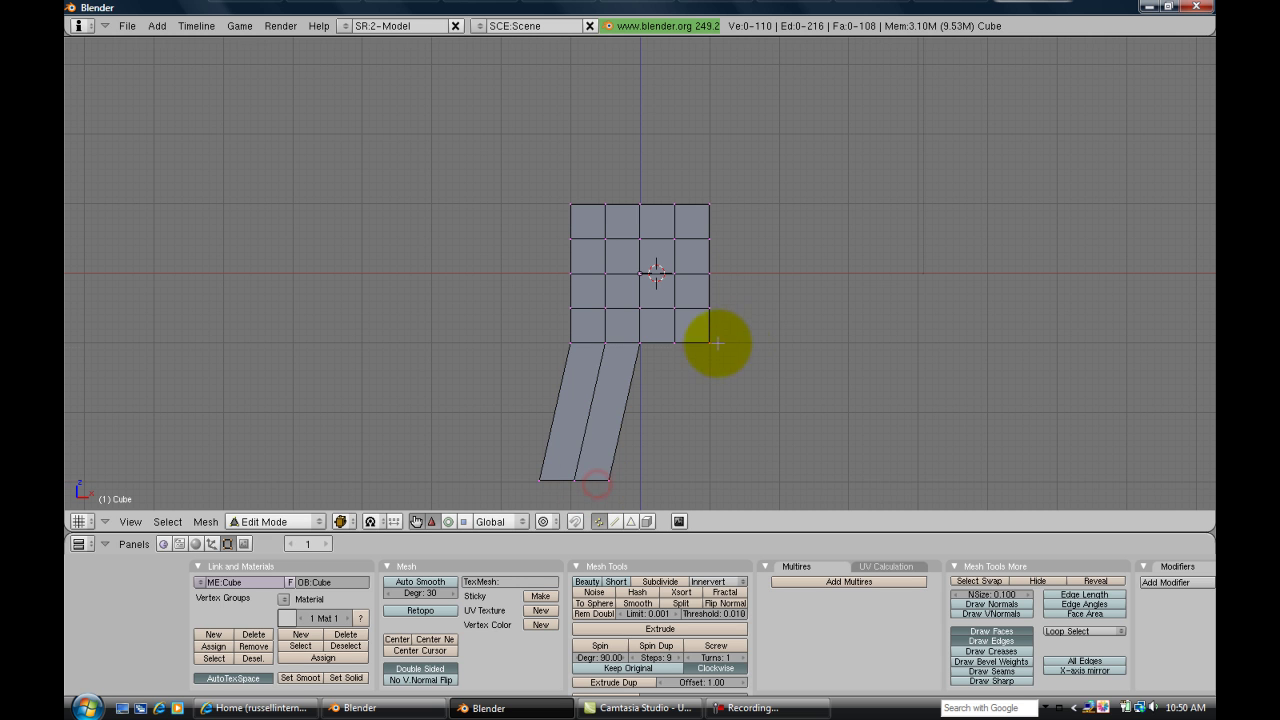
# Step: Extrude the +X half of the cube's underside downward to match the length of the first leg
pyautogui.moveTo(705, 347); pyautogui.dragTo(641, 350)
pyautogui.rightClick(669, 349)
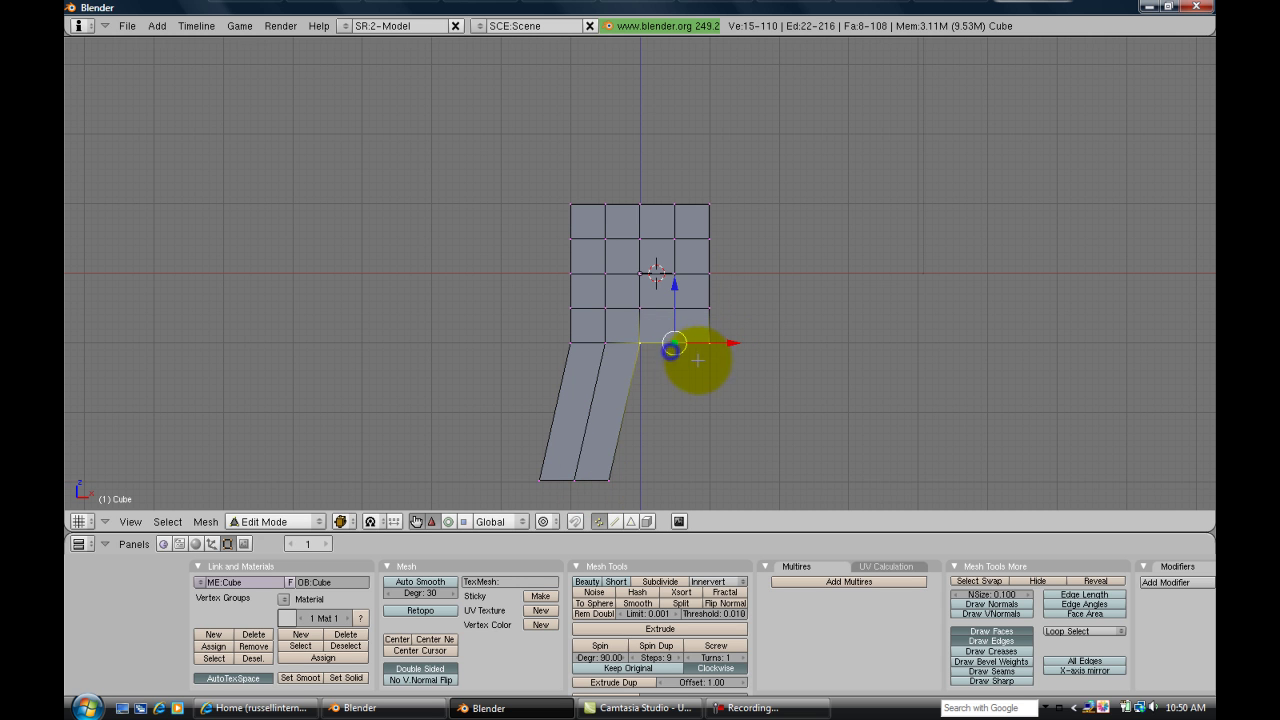
pyautogui.press('e')
pyautogui.click(693, 355)
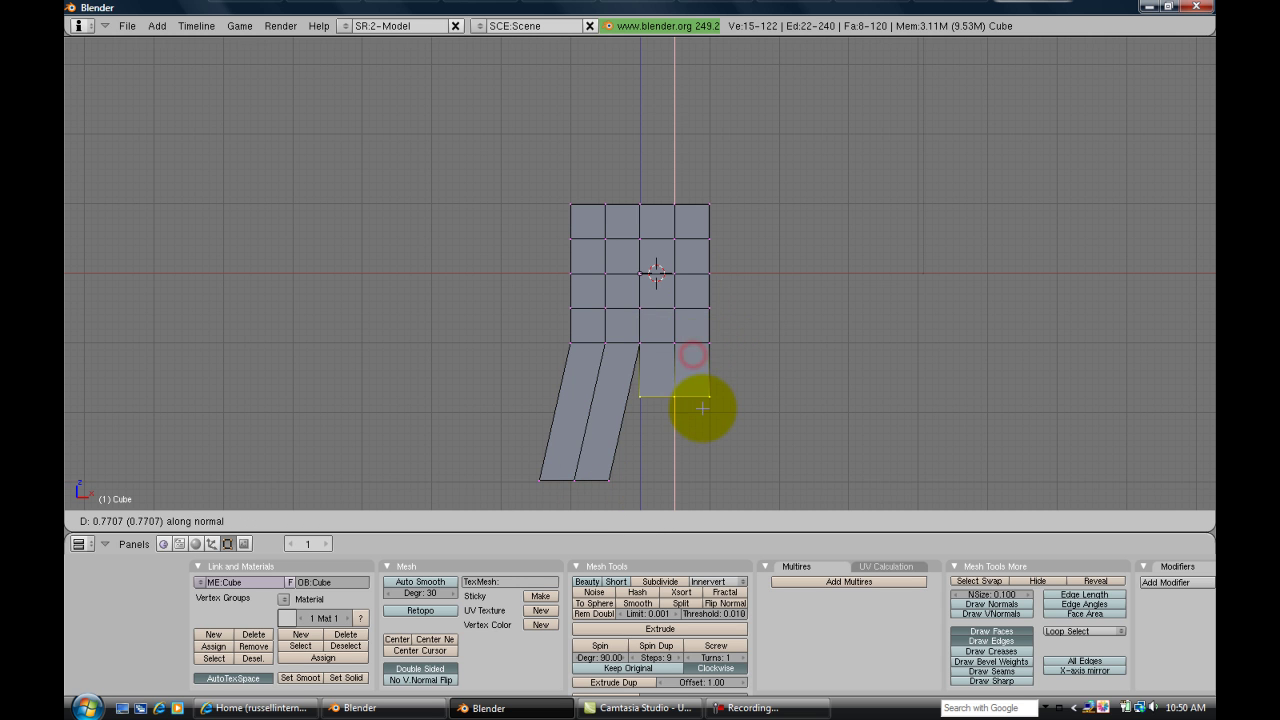
pyautogui.click(697, 493)
# Step: Move the second leg's end slightly outward along the global X axis and deselect everything
pyautogui.press('g')
pyautogui.press('x')
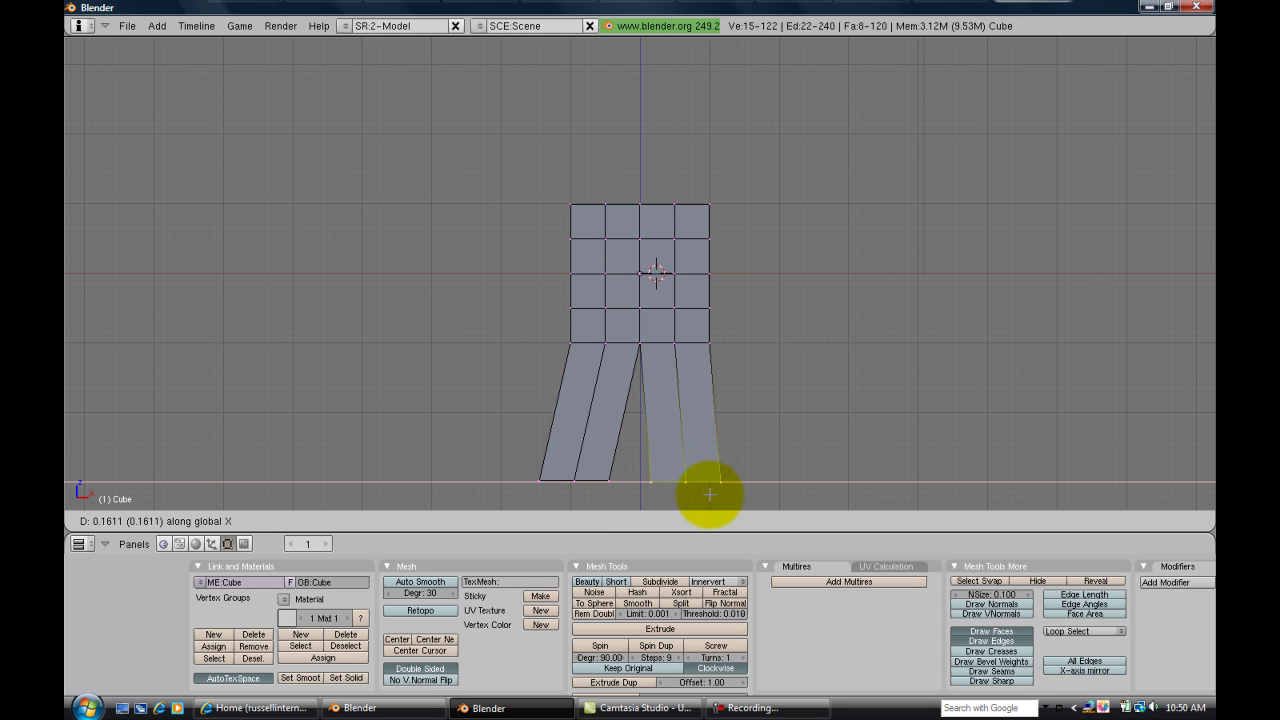
pyautogui.click(711, 494)
pyautogui.press('a')
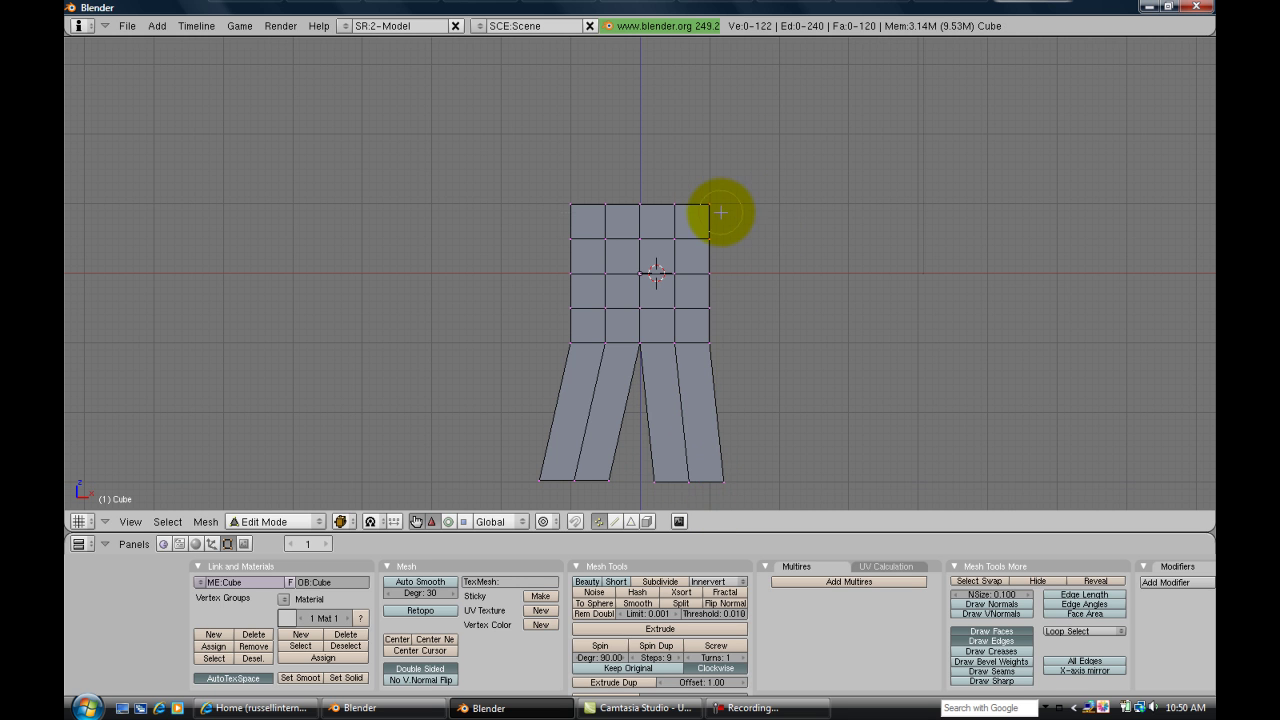
# Step: Extrude the upper half of the body's +X side outward as a region to form the first arm
pyautogui.moveTo(717, 207); pyautogui.dragTo(717, 269)
pyautogui.rightClick(733, 240)
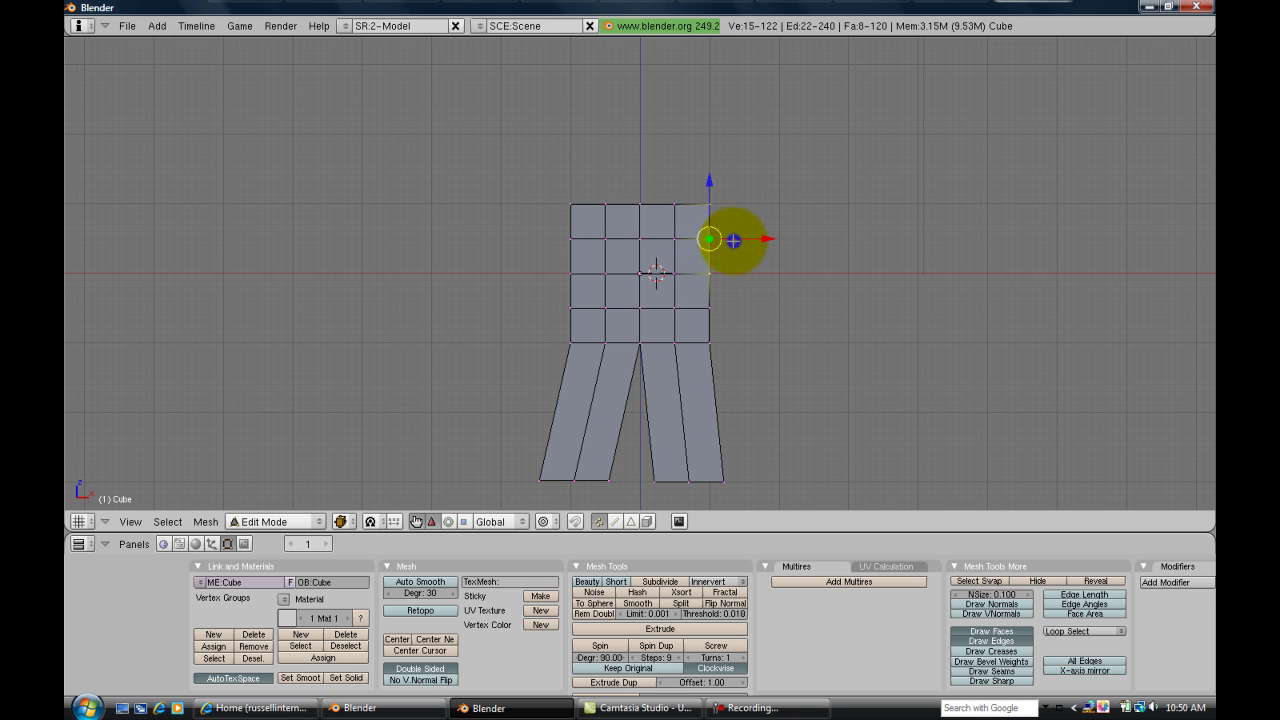
pyautogui.press('e')
pyautogui.click(728, 244)
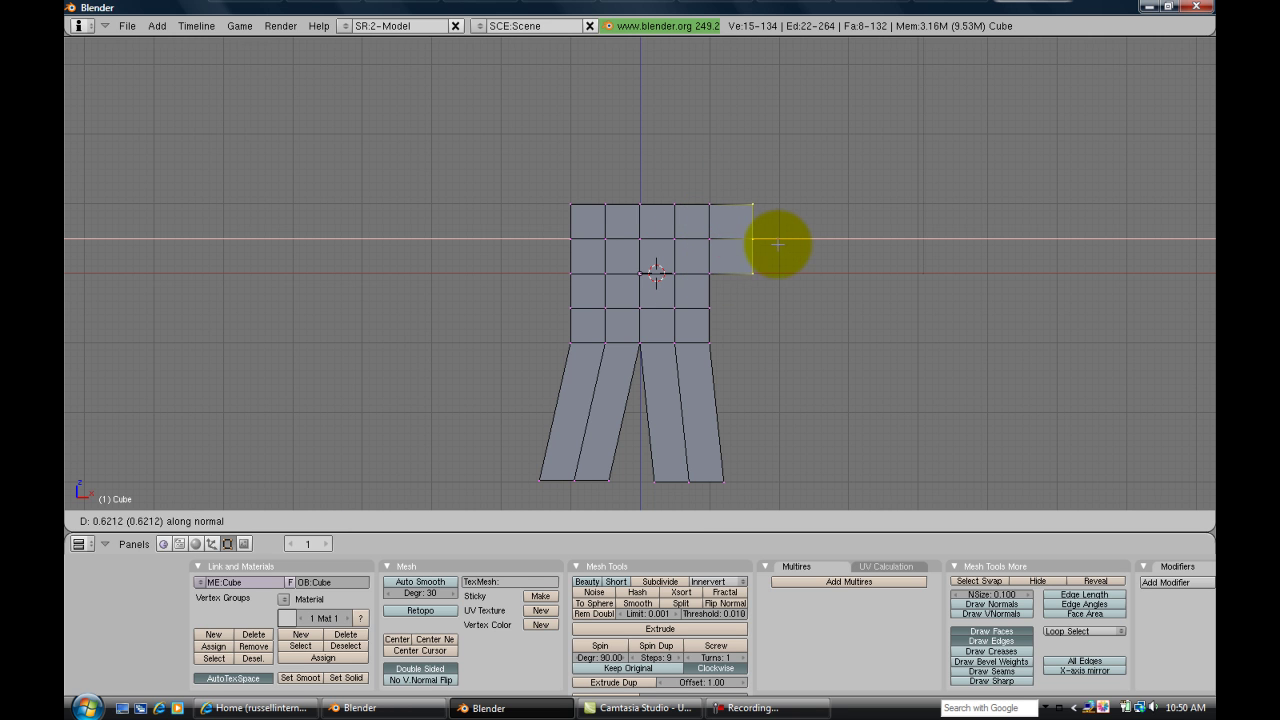
pyautogui.click(848, 242)
# Step: Taper the first arm by scaling down its end, move that end slightly outward, and clear the selection
pyautogui.press('s')
pyautogui.click(852, 278)
pyautogui.press('g')
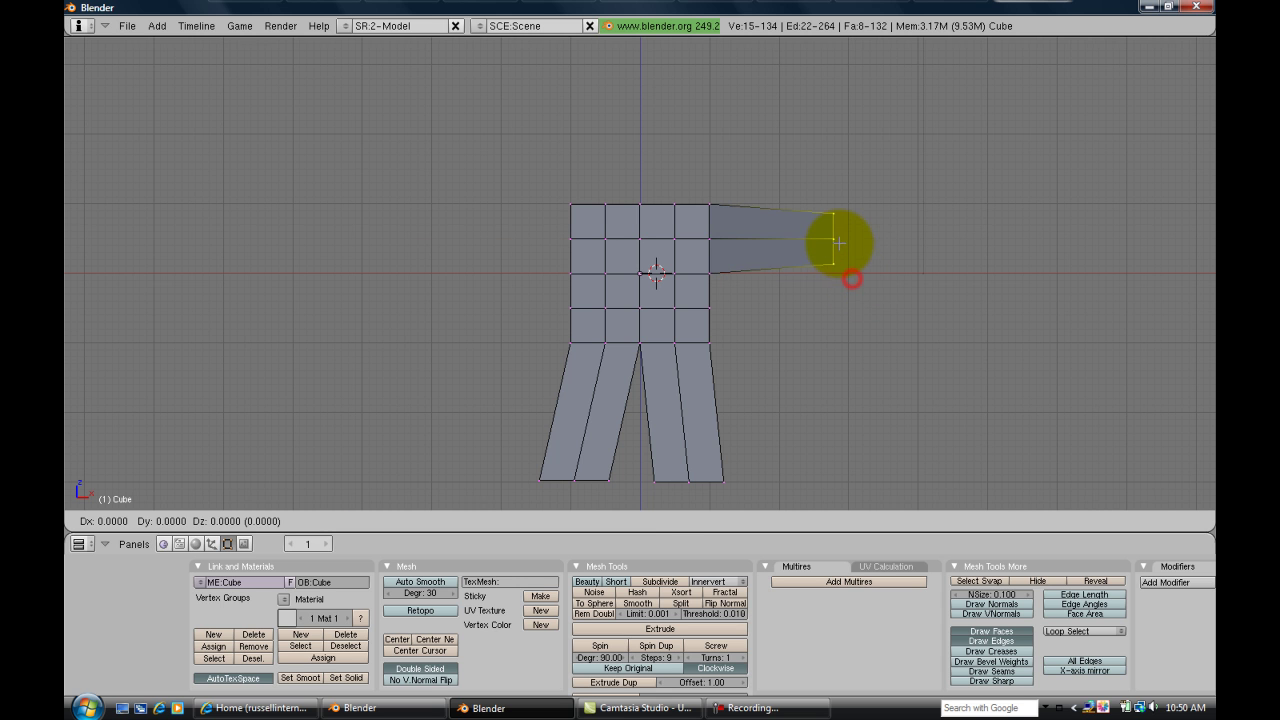
pyautogui.click(850, 244)
pyautogui.press('s')
pyautogui.click(851, 247)
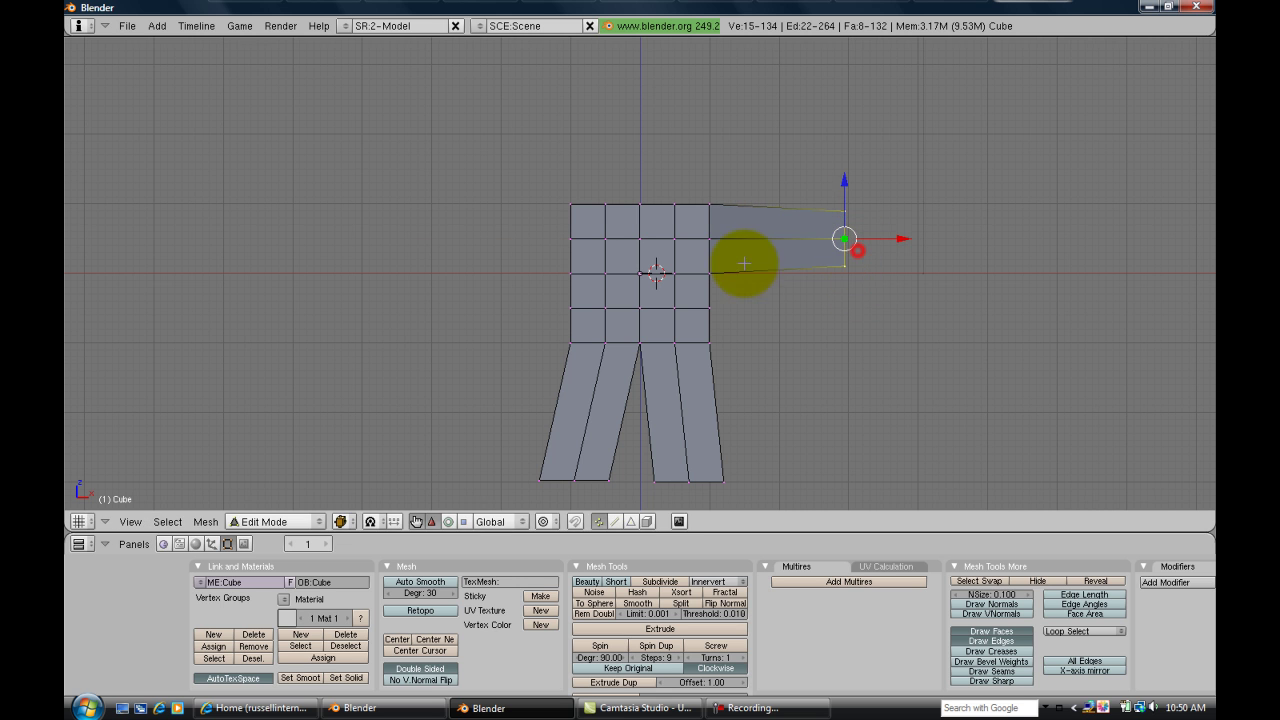
pyautogui.press('g')
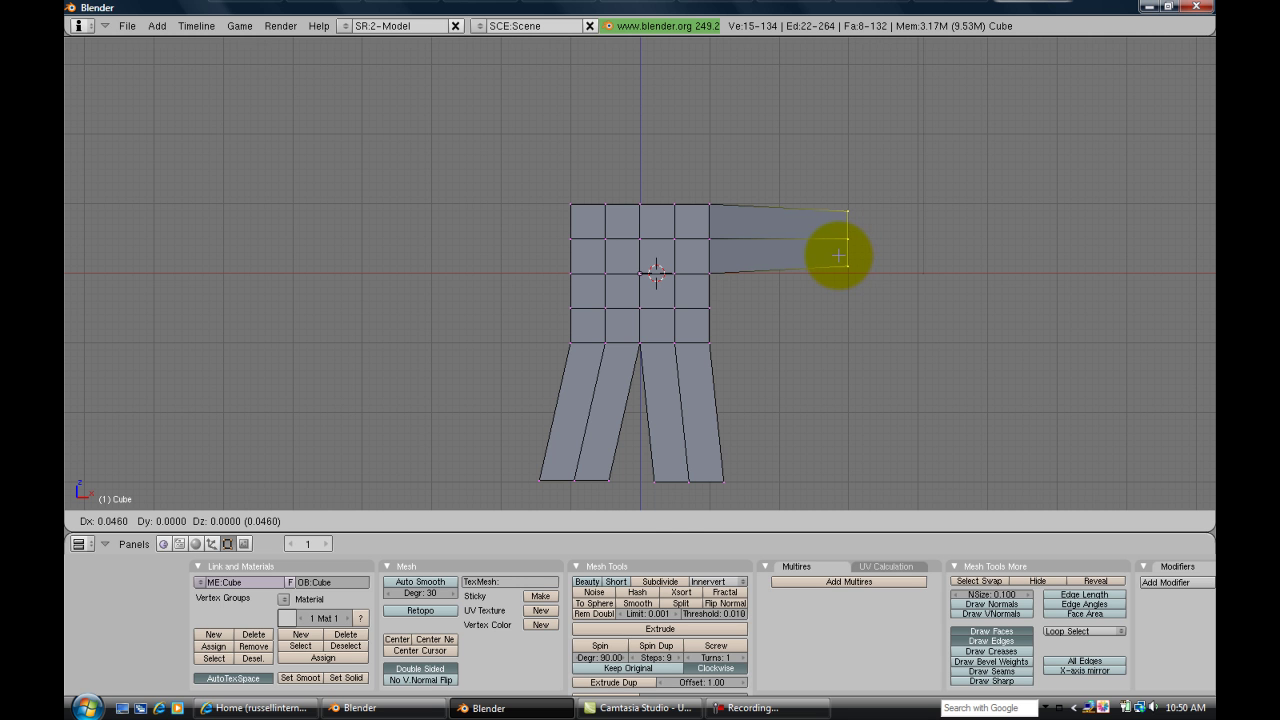
pyautogui.click(838, 255)
pyautogui.press('a')
# Step: Extrude the upper half of the body's -X side outward to form an opposite arm of matching length
pyautogui.moveTo(555, 195); pyautogui.dragTo(563, 265)
pyautogui.rightClick(523, 208)
pyautogui.press('e')
pyautogui.click(600, 222)
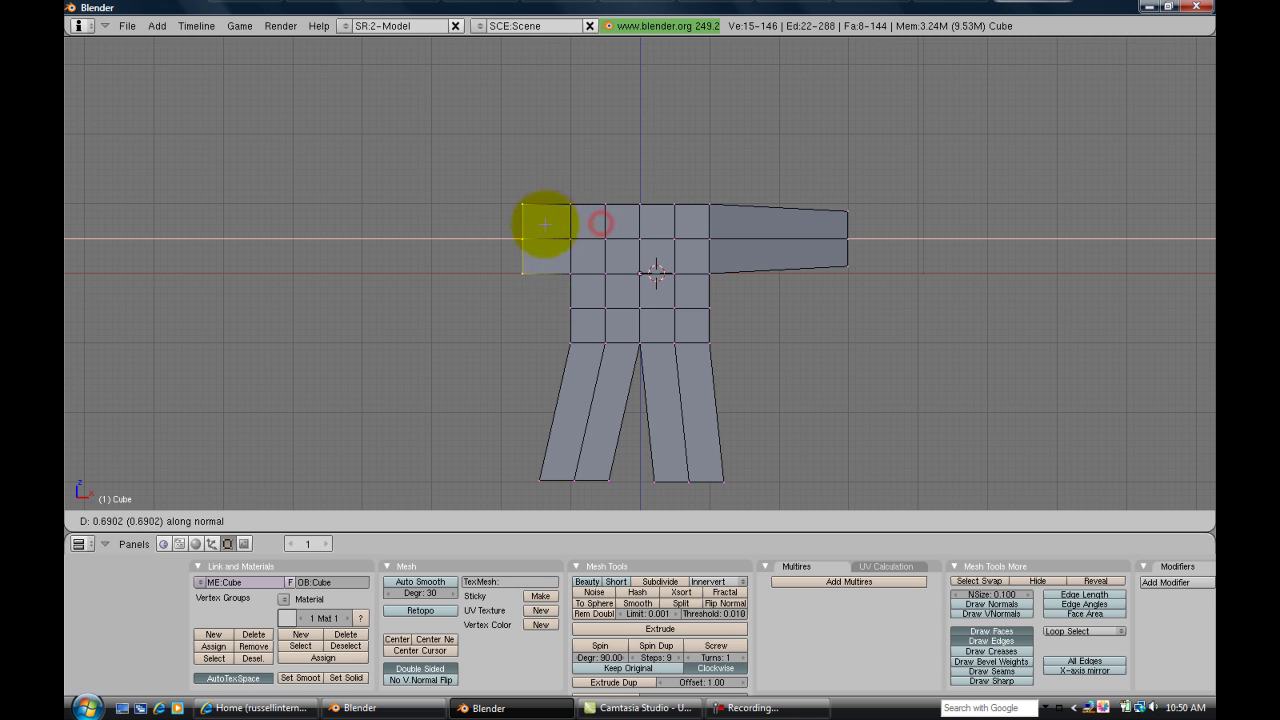
pyautogui.click(459, 225)
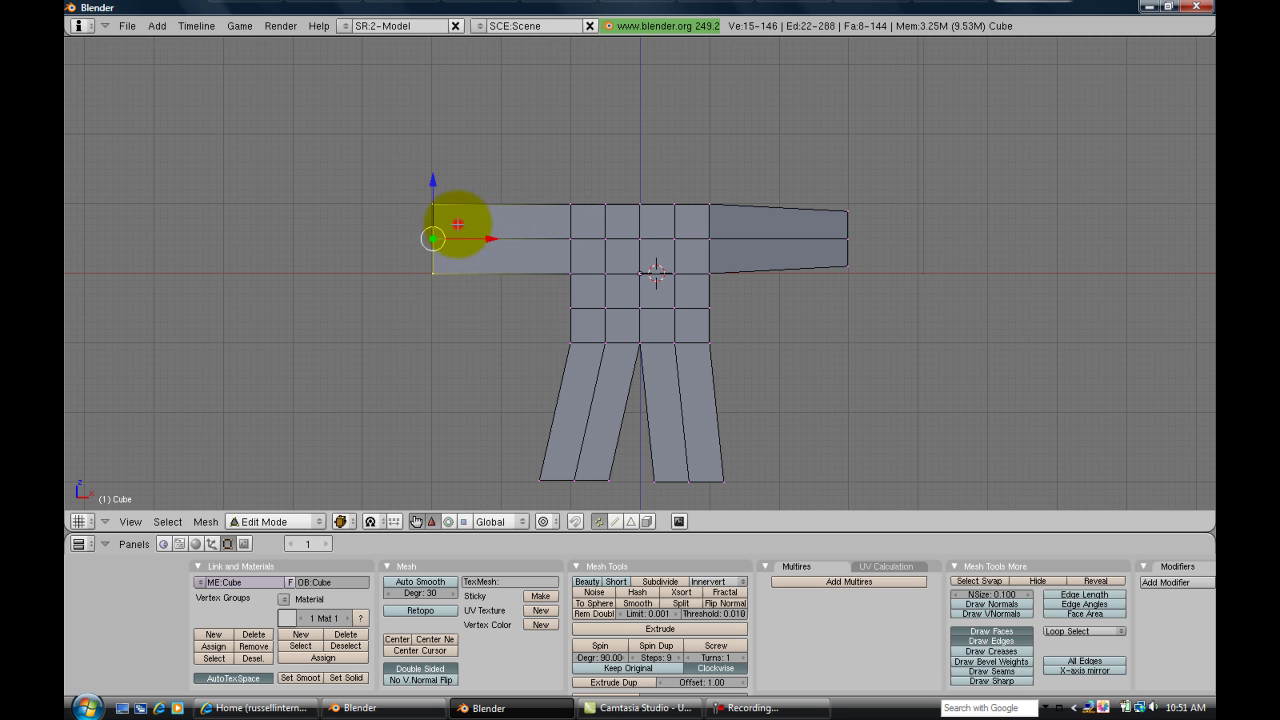
# Step: Taper the second arm by scaling down its end, nudge that end slightly upward, and deselect everything
pyautogui.press('s')
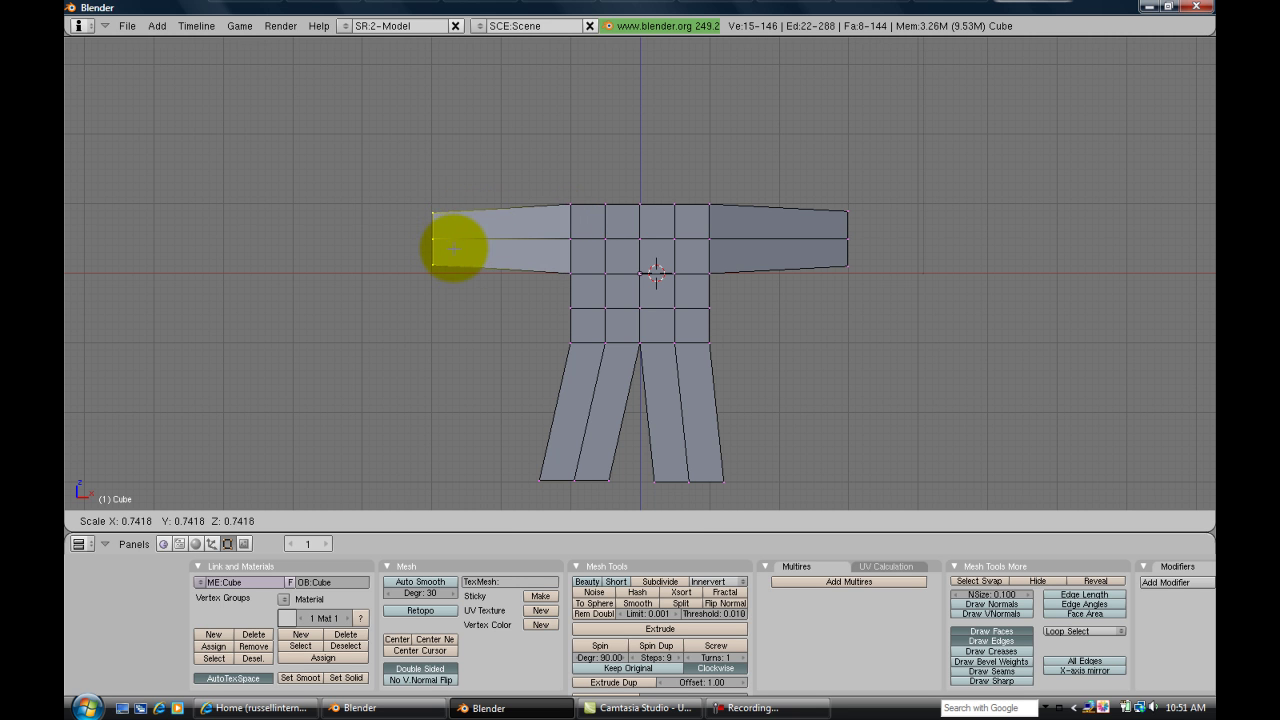
pyautogui.click(446, 243)
pyautogui.moveTo(446, 242); pyautogui.dragTo(450, 242)
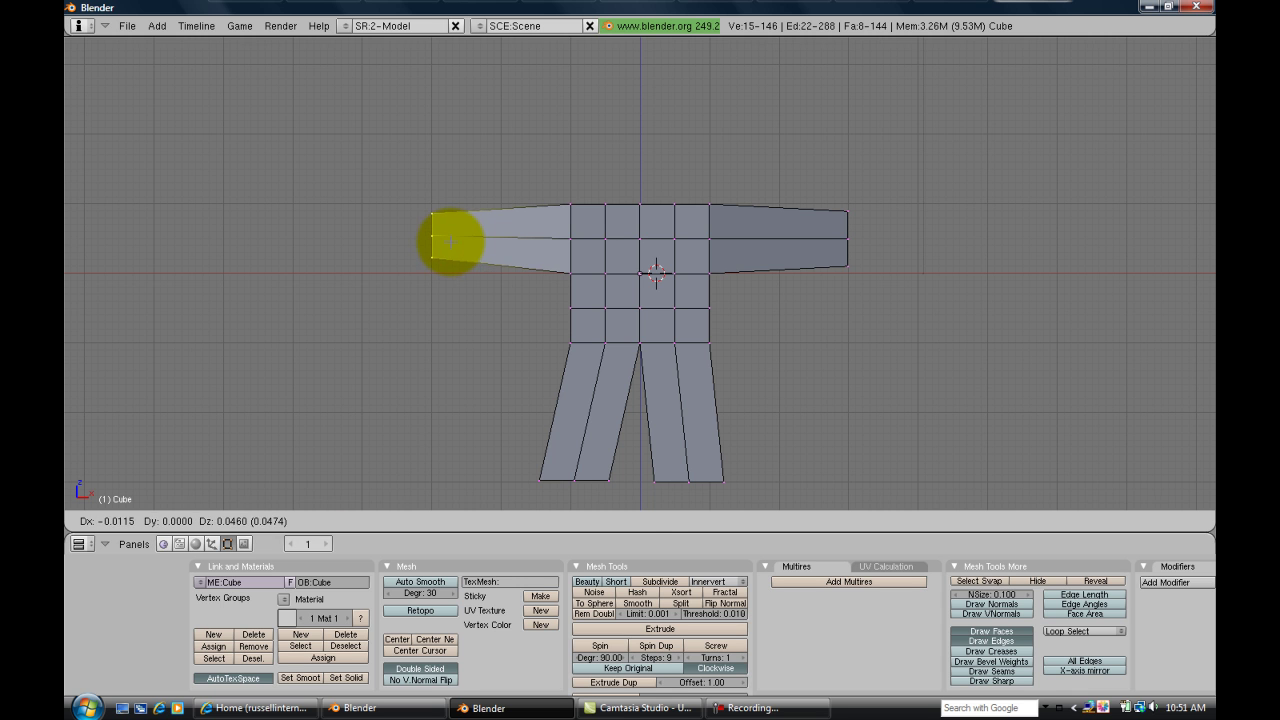
pyautogui.click(450, 240)
pyautogui.press('s')
pyautogui.click(451, 240)
pyautogui.press('a')
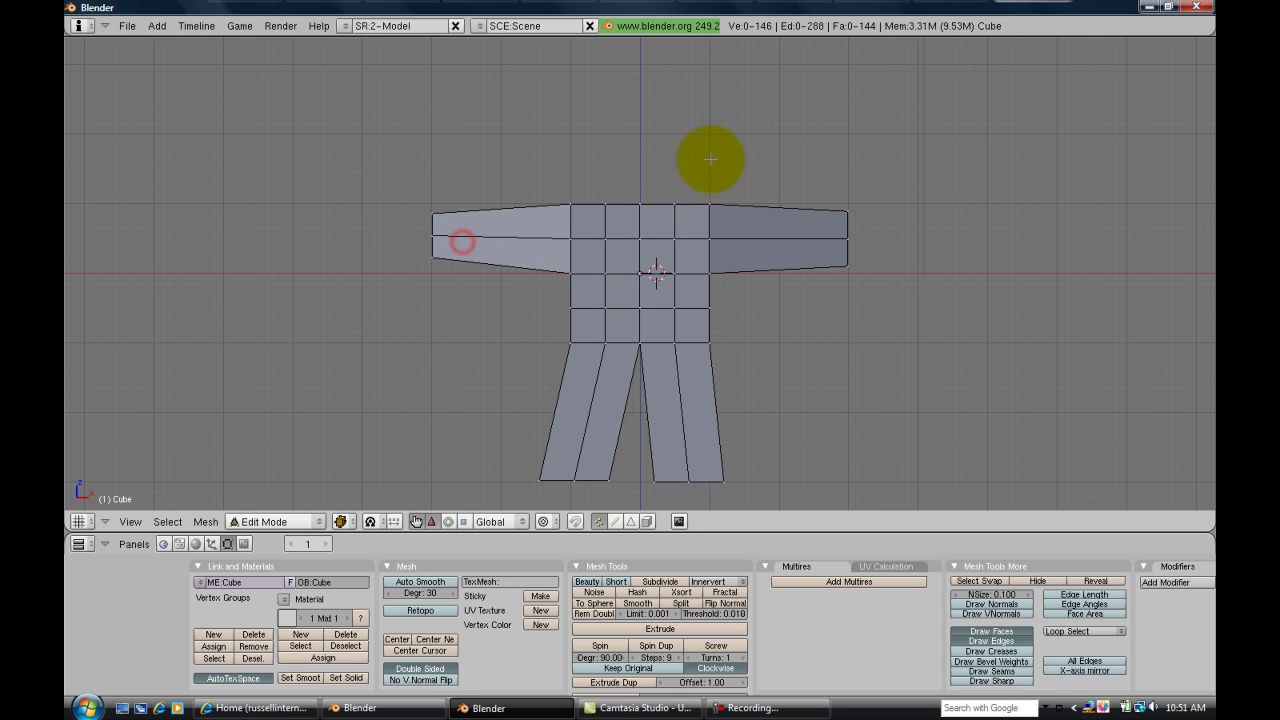
# Step: Extrude the middle two columns of the body's upper surface upward to form the head, and scale its end down slightly
pyautogui.rightClick(612, 192)
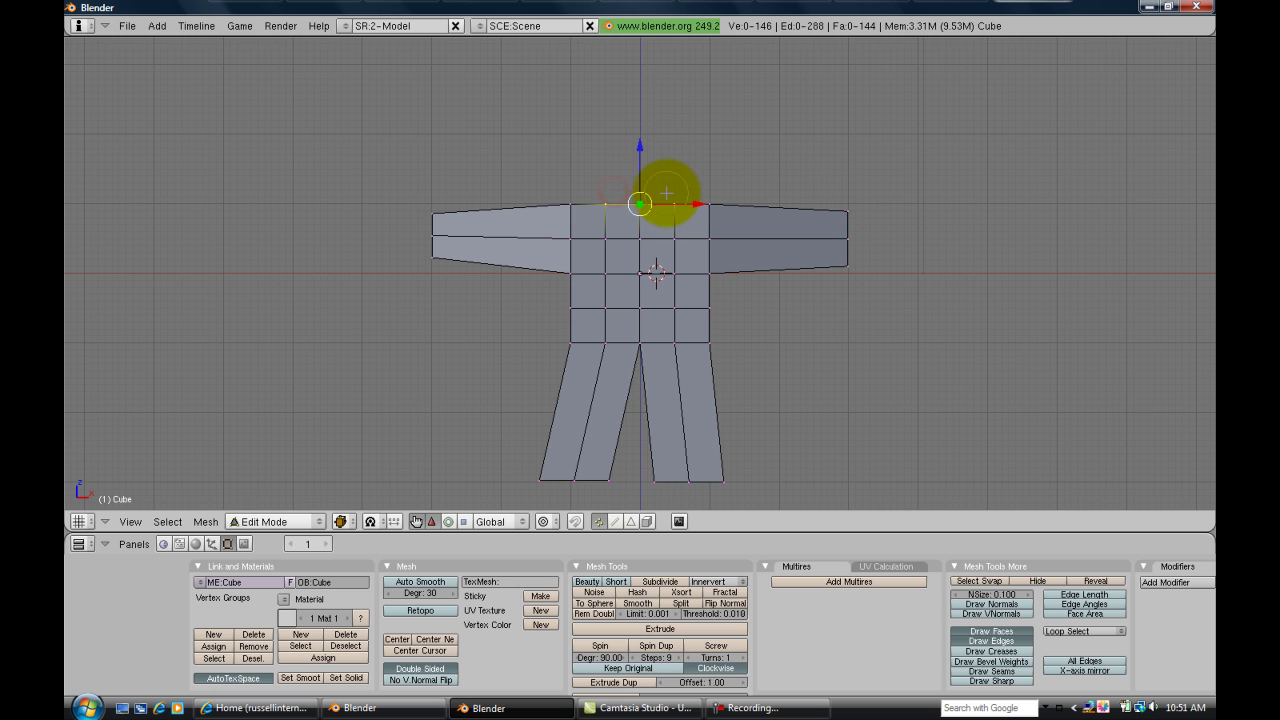
pyautogui.press('e')
pyautogui.click(815, 186)
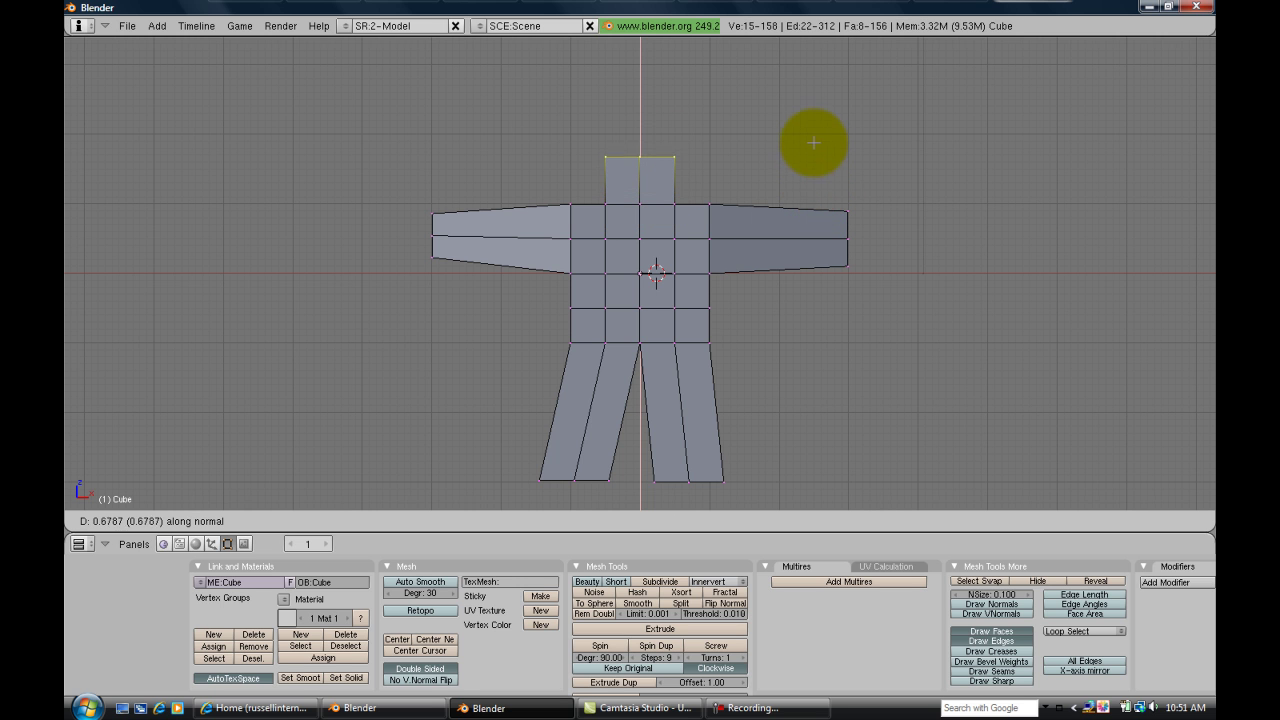
pyautogui.click(811, 126)
pyautogui.press('s')
pyautogui.press('g')
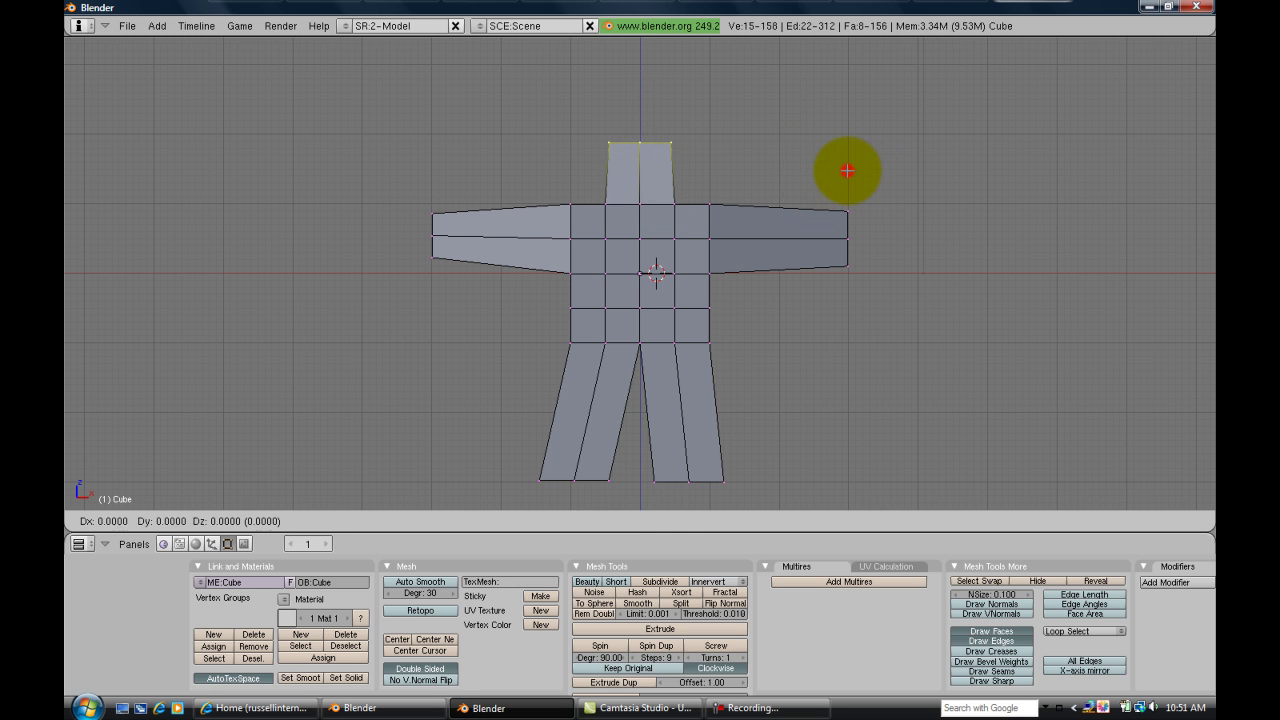
pyautogui.click(846, 166)
pyautogui.click(846, 166)
# Step: Select the entire mesh in top view and flatten the figure by scaling it down along the global Y axis
pyautogui.press('KP_7')
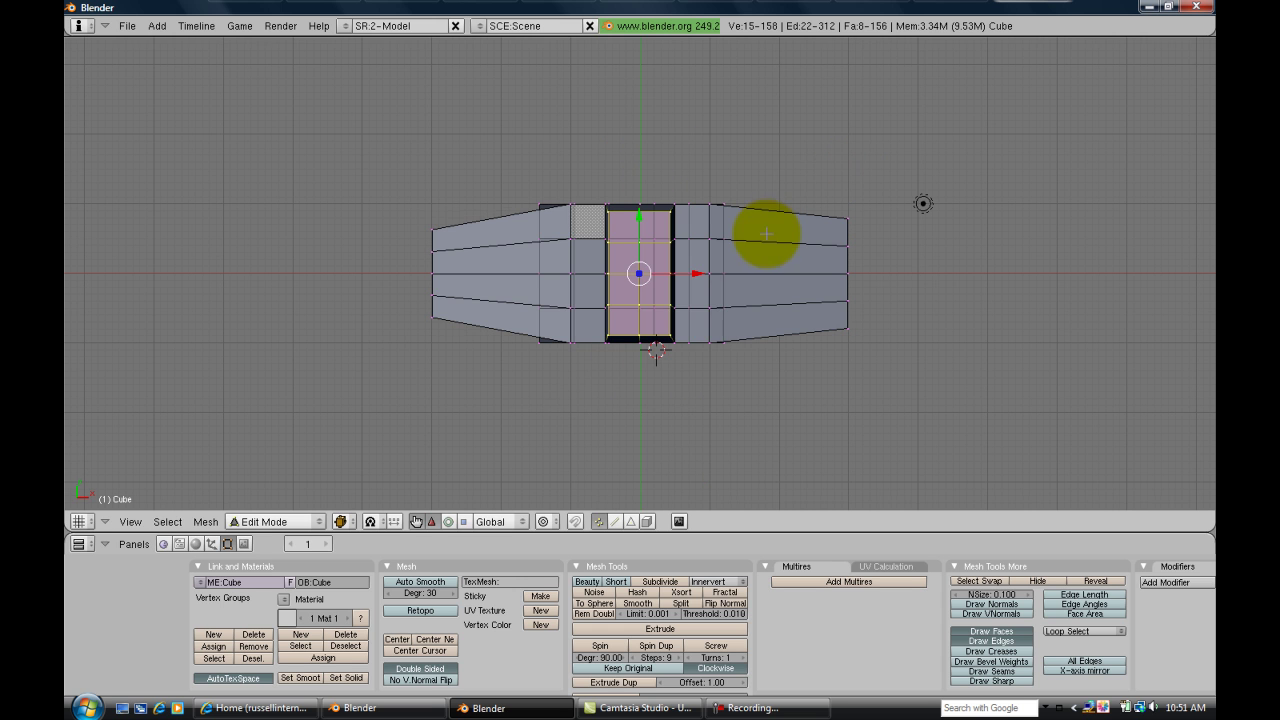
pyautogui.press('a')
pyautogui.press('a')
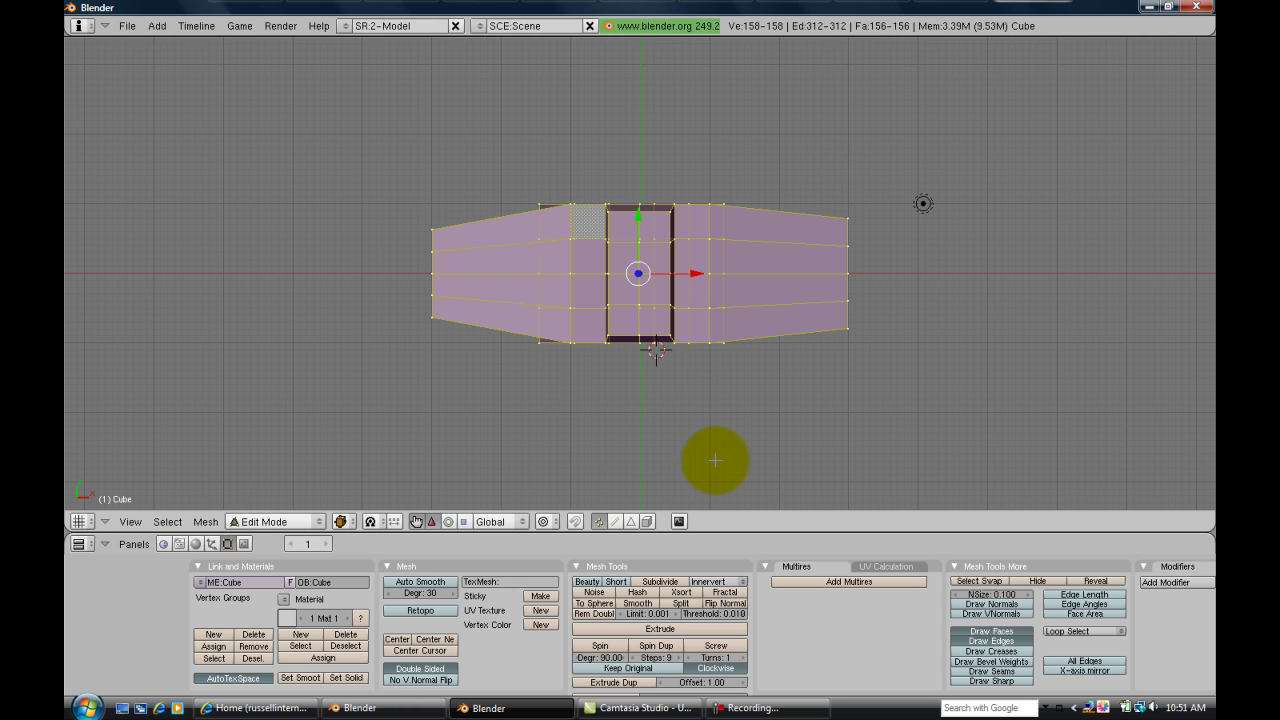
pyautogui.press('s')
pyautogui.press('x')
pyautogui.press('y')
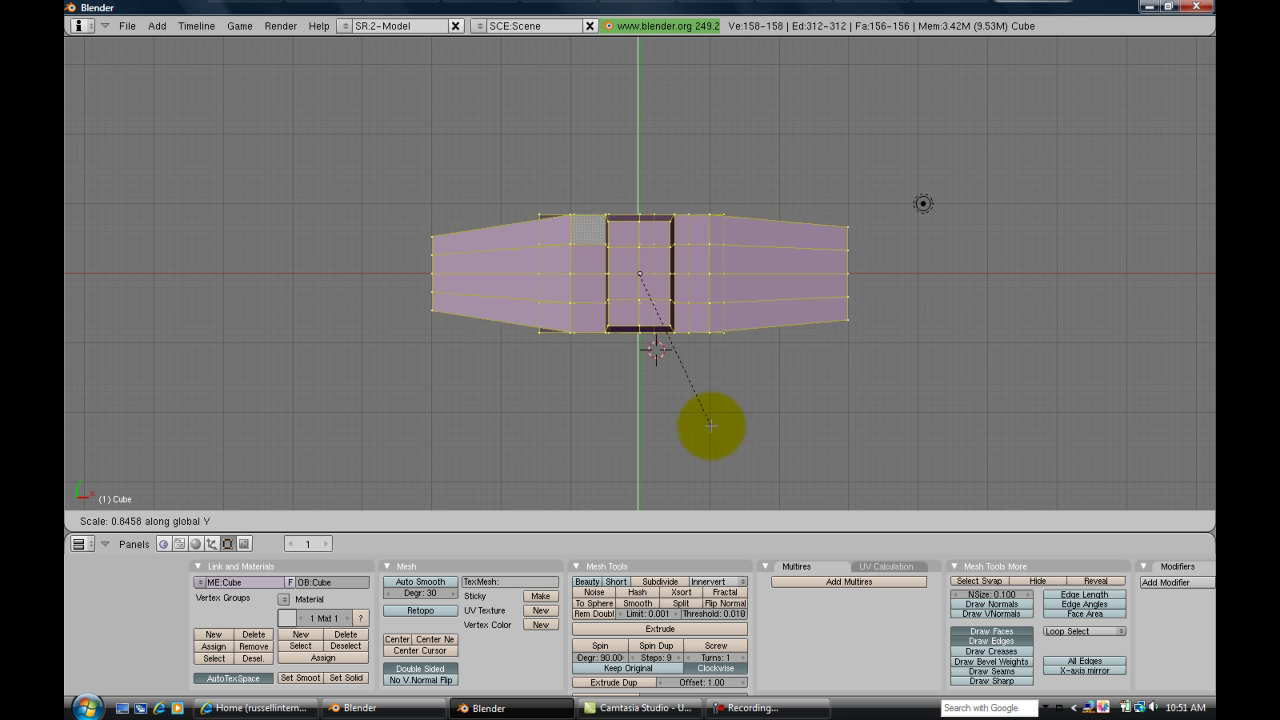
pyautogui.click(702, 373)
# Step: Return the figure to Object Mode and add a Subsurf modifier to smooth it
pyautogui.moveTo(714, 400)
pyautogui.mouseDown(button='middle')
pyautogui.moveTo(694, 449)
pyautogui.moveTo(700, 402)
pyautogui.mouseUp(button='middle')
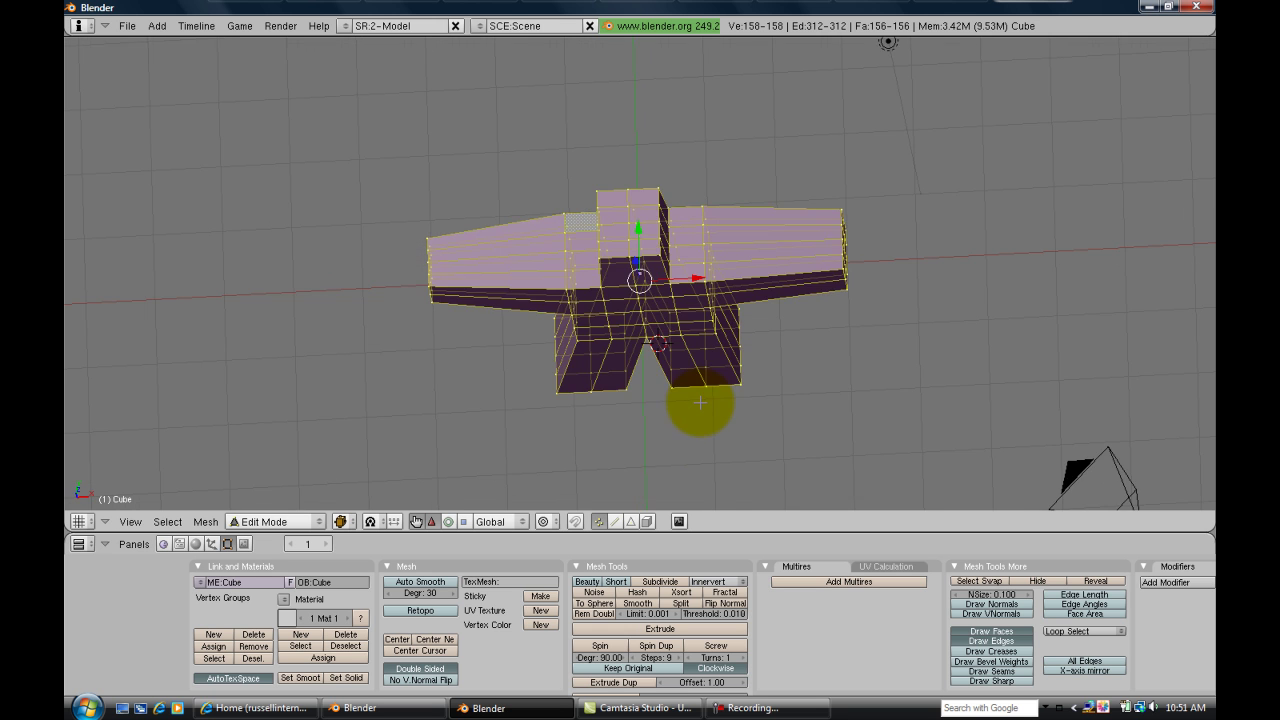
pyautogui.press('KP_1')
pyautogui.moveTo(751, 246); pyautogui.dragTo(855, 397, button='middle')
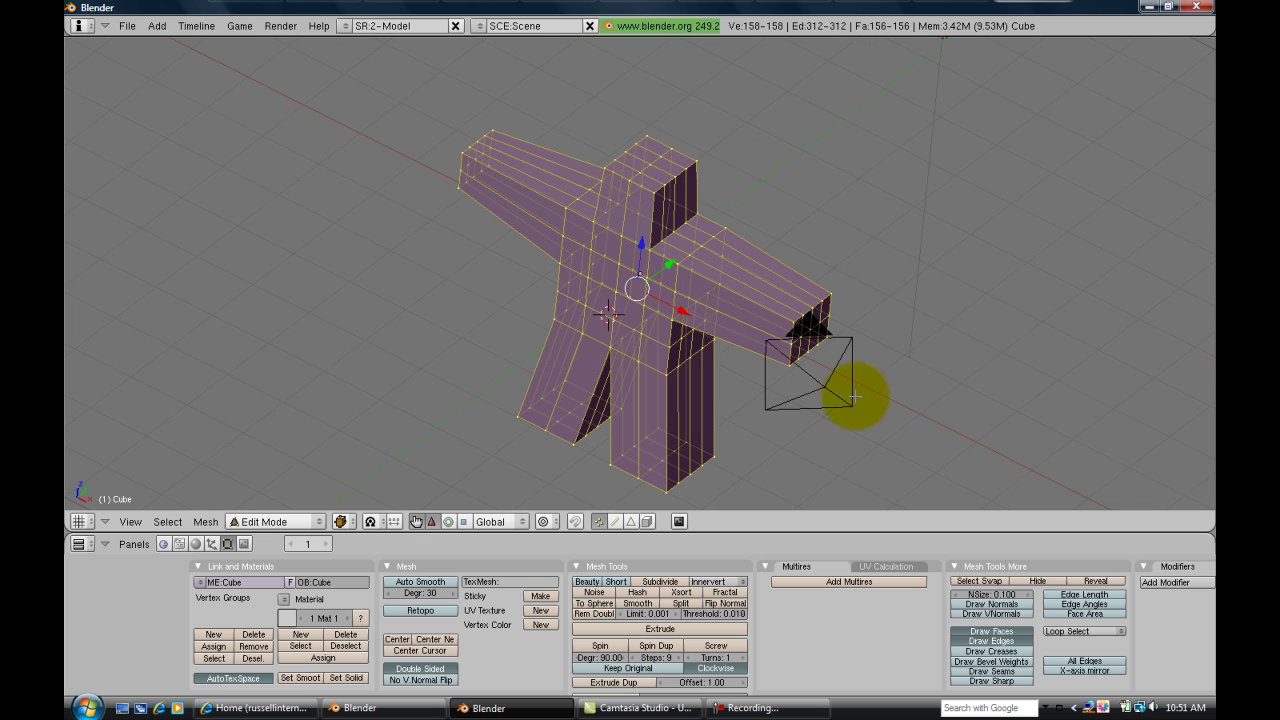
pyautogui.press('Tab')
pyautogui.moveTo(791, 357); pyautogui.dragTo(818, 346, button='middle')
pyautogui.click(800, 582)
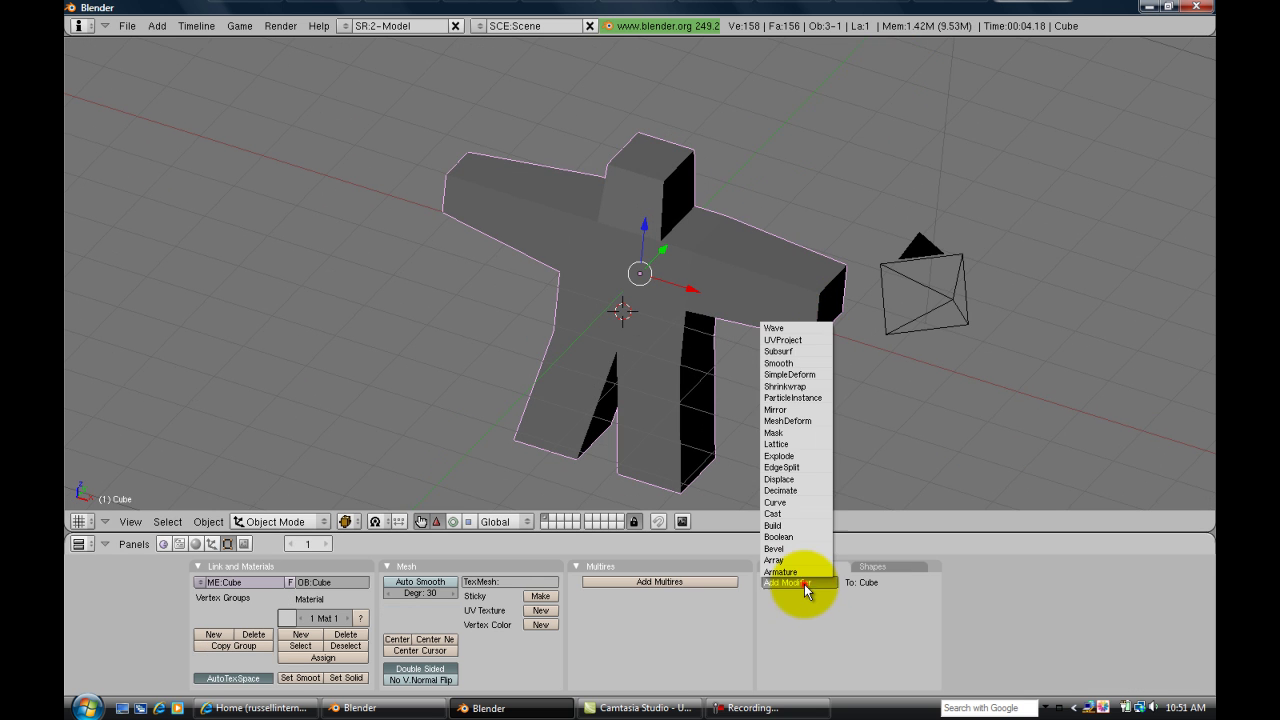
pyautogui.click(796, 351)
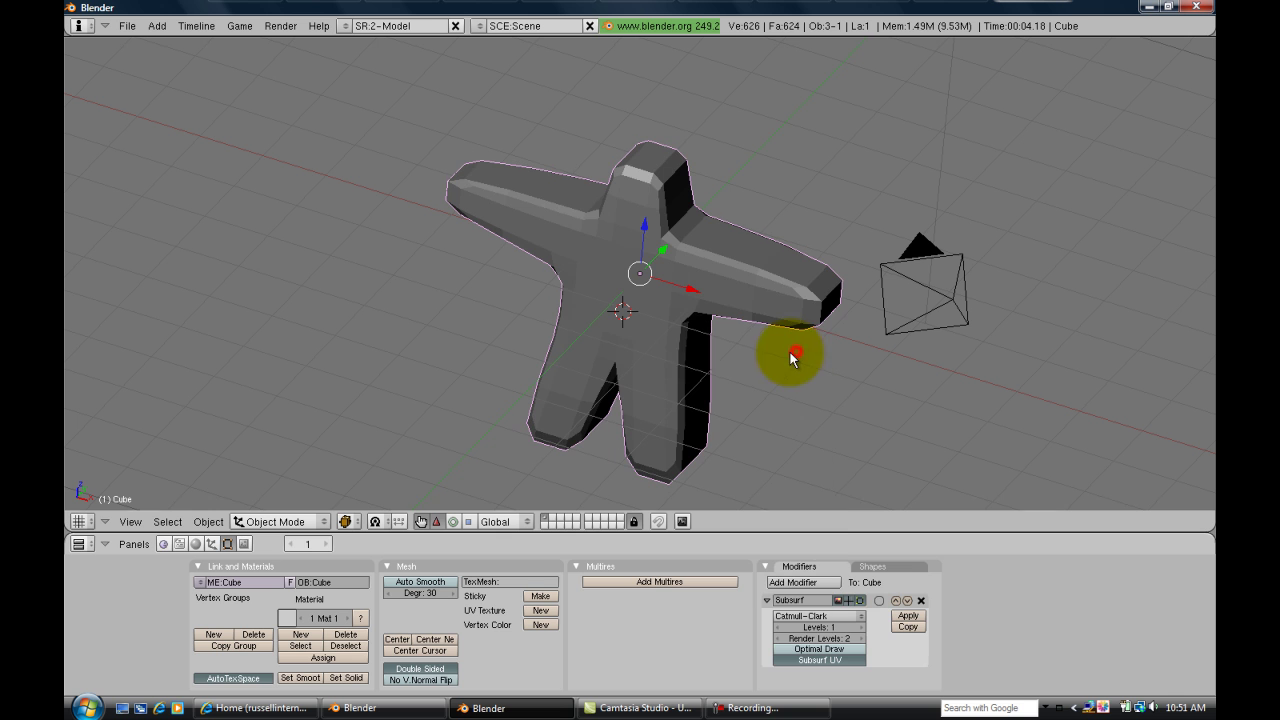
# Step: Apply smooth shading to the figure and set its material colour to yellow with R 1.000, G 0.854, B 0.000
pyautogui.click(300, 679)
pyautogui.moveTo(531, 423)
pyautogui.mouseDown(button='middle')
pyautogui.moveTo(655, 432)
pyautogui.moveTo(612, 337)
pyautogui.moveTo(600, 423)
pyautogui.moveTo(672, 361)
pyautogui.moveTo(641, 383)
pyautogui.mouseUp(button='middle')
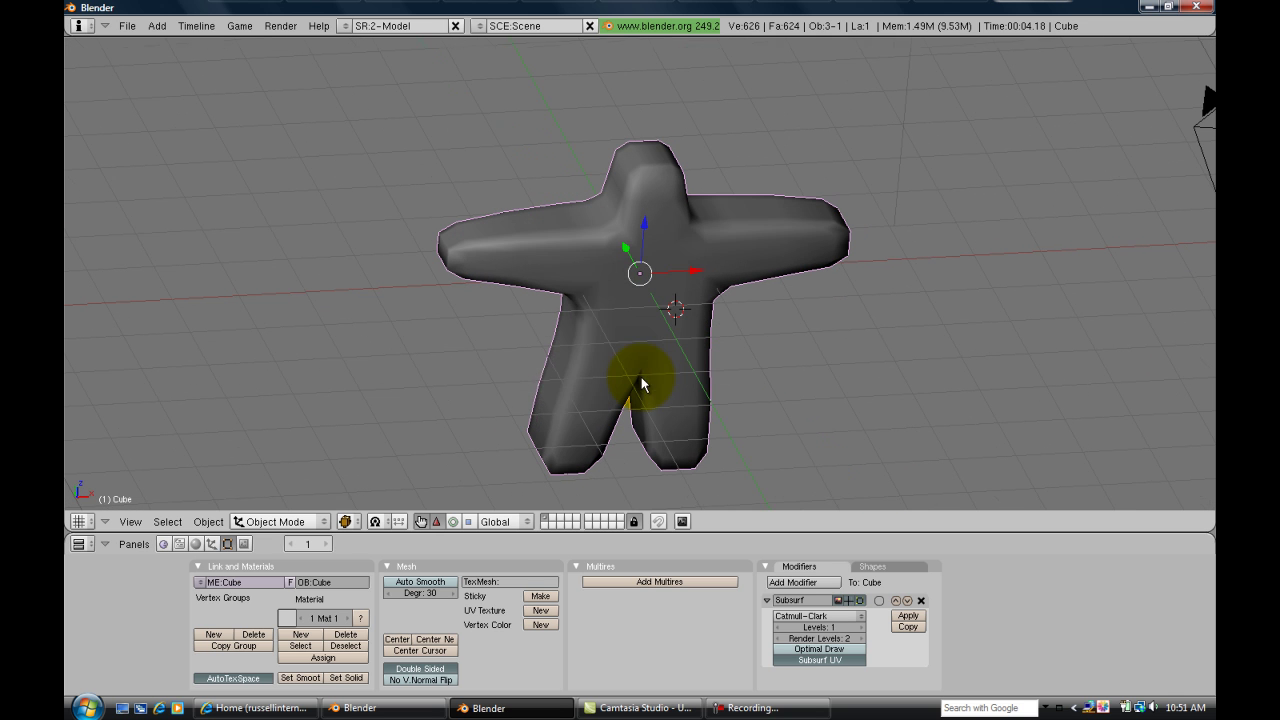
pyautogui.click(197, 547)
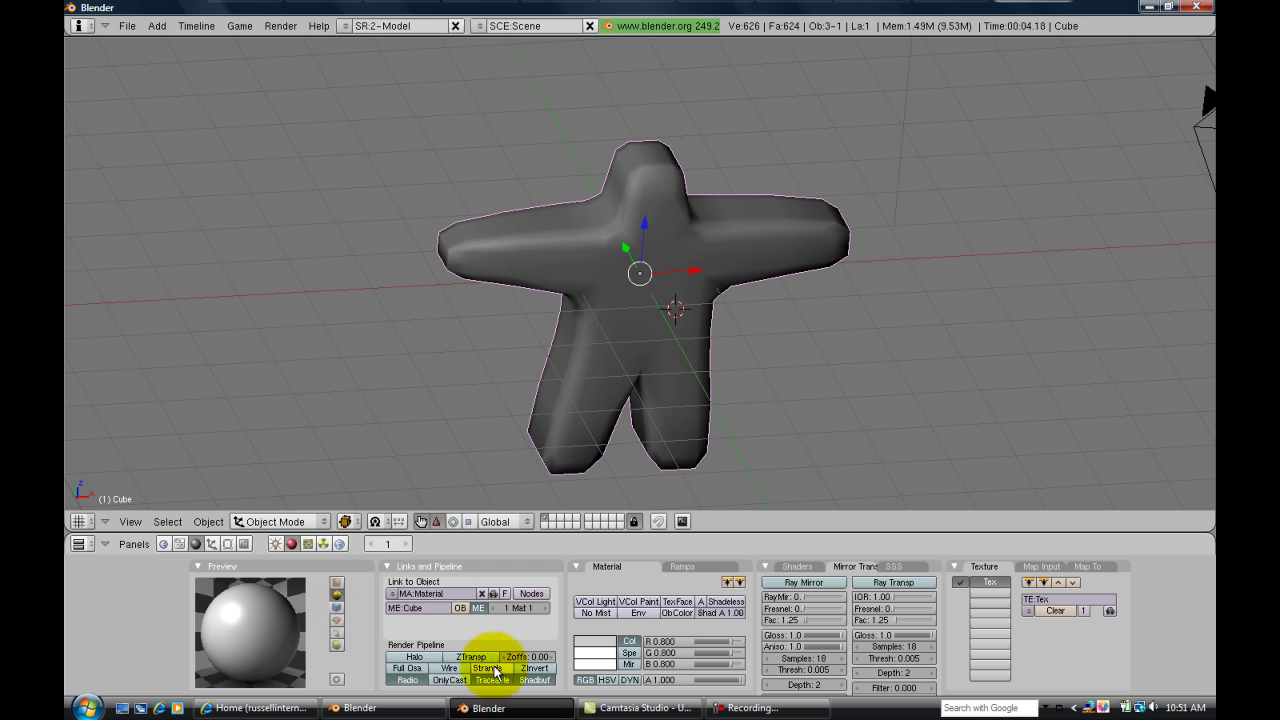
pyautogui.click(605, 646)
pyautogui.click(614, 596)
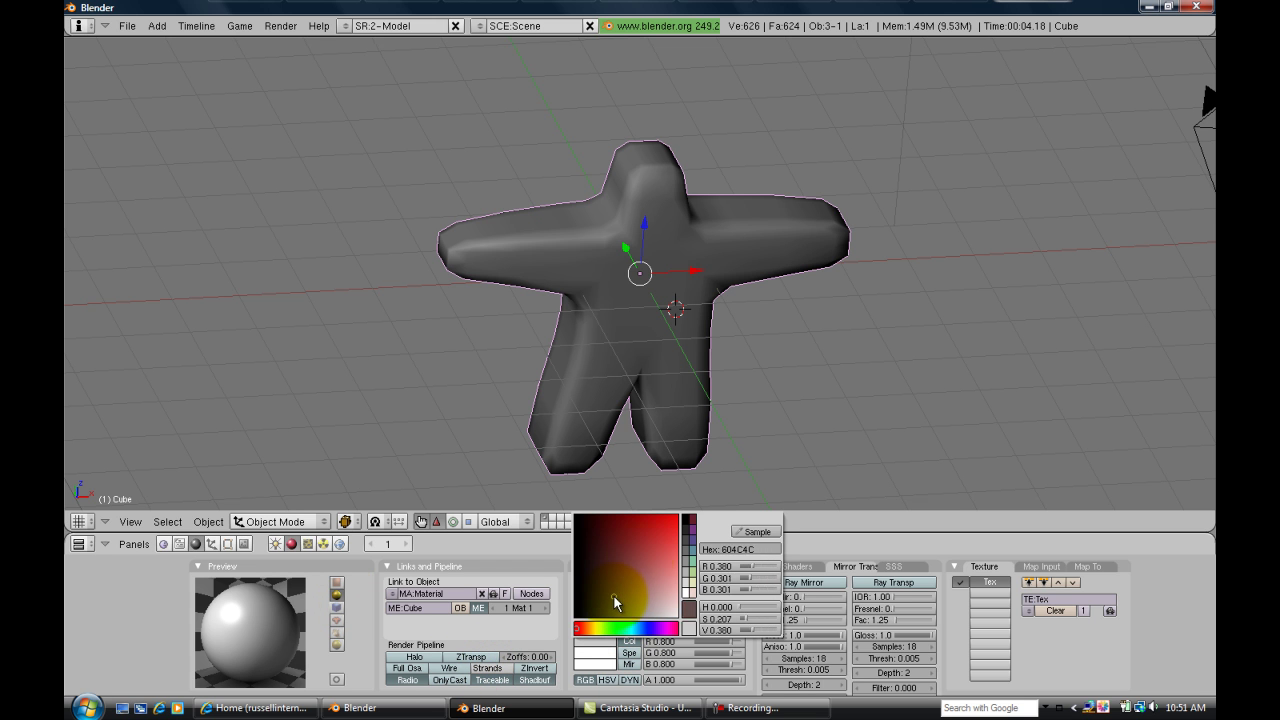
pyautogui.moveTo(602, 631); pyautogui.dragTo(587, 630)
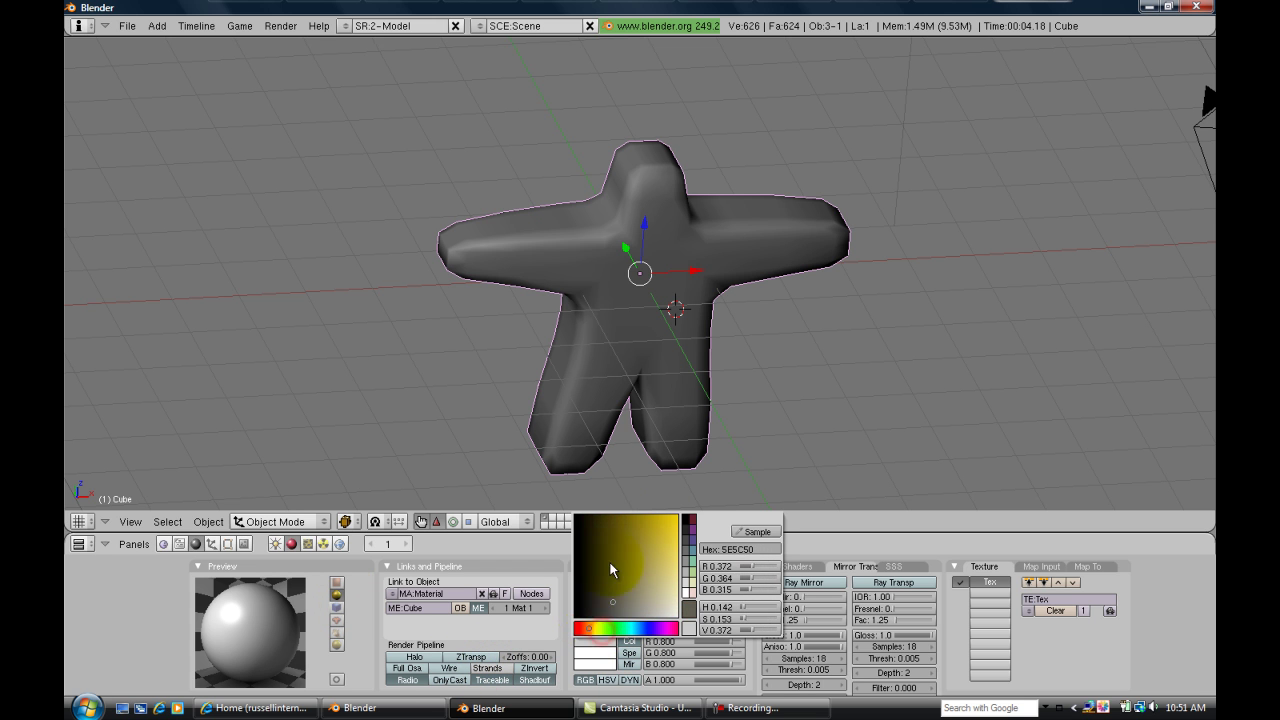
pyautogui.click(609, 565)
pyautogui.moveTo(788, 257); pyautogui.dragTo(723, 250, button='middle')
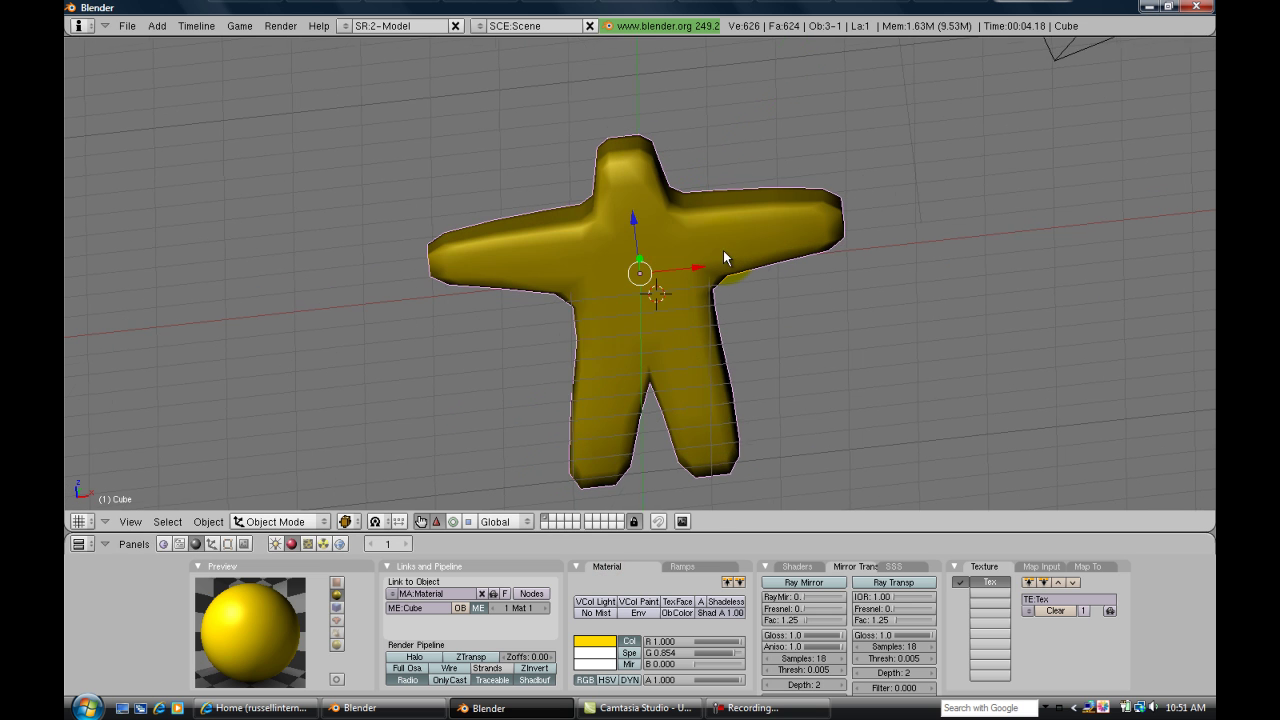
# Step: Display the scene as wireframe and place the 3D cursor in the middle of the lower torso in front and side views
pyautogui.press('KP_1')
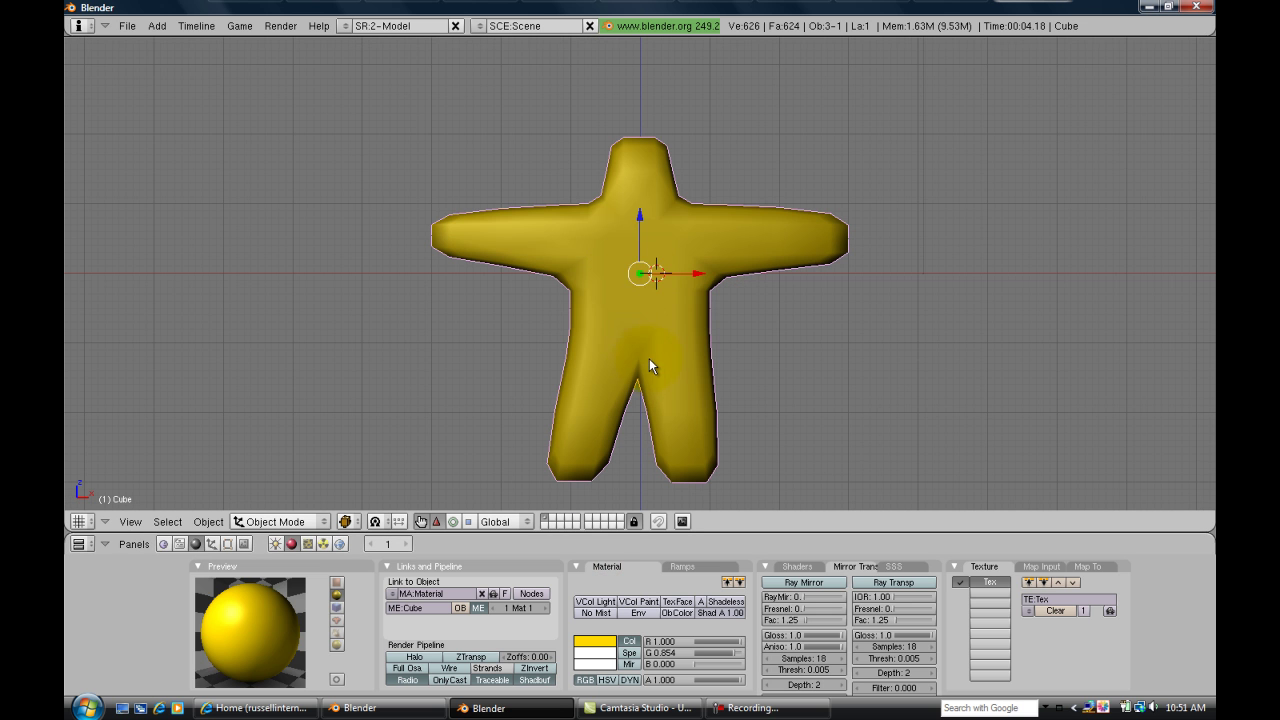
pyautogui.press('a')
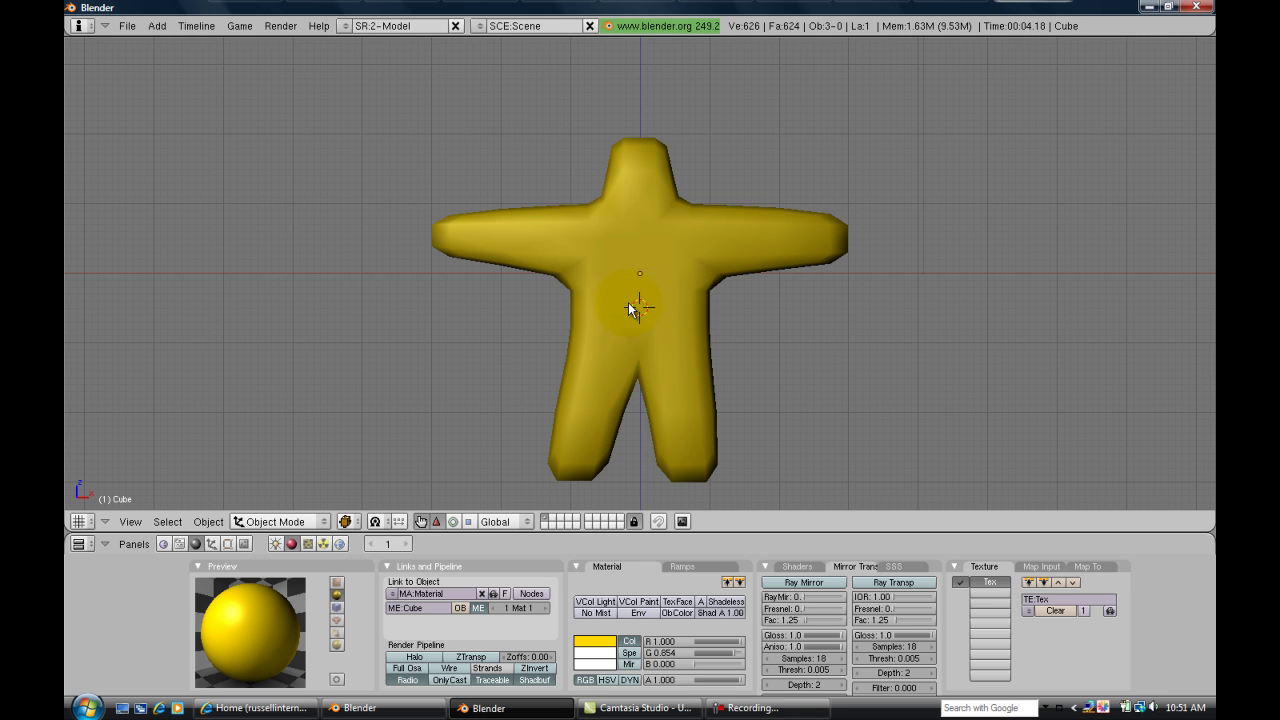
pyautogui.rightClick(628, 302)
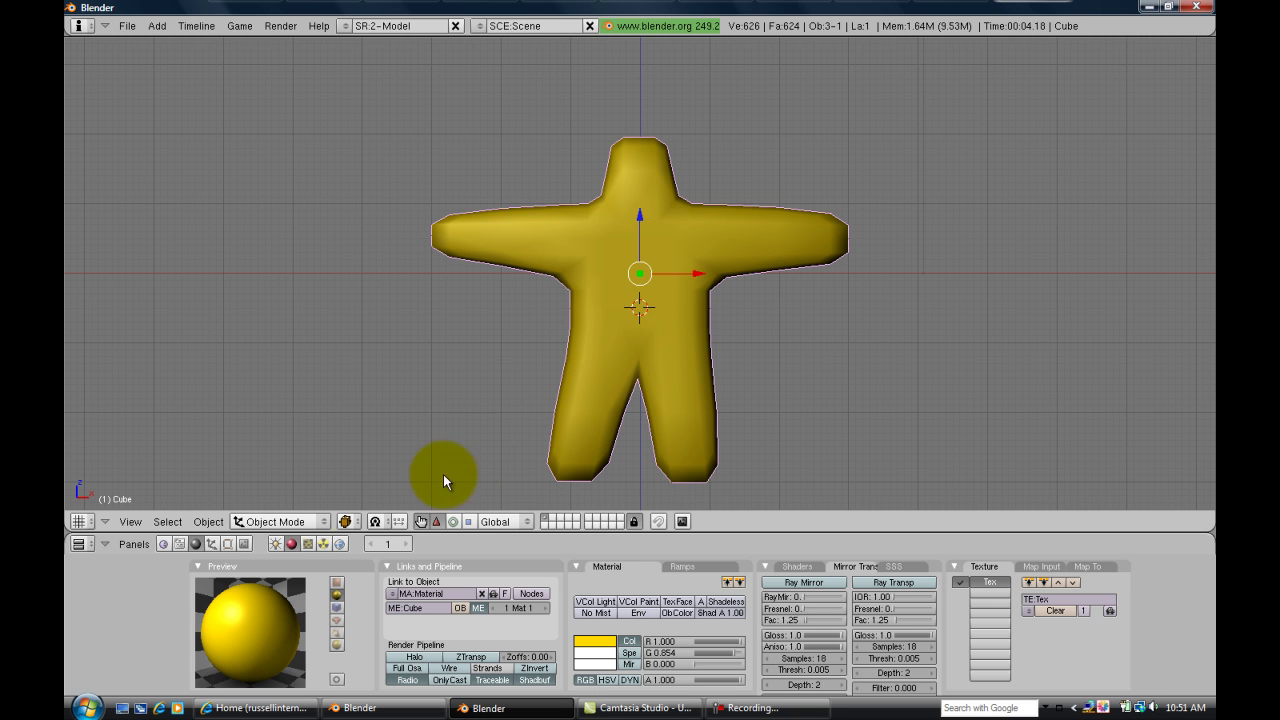
pyautogui.click(345, 521)
pyautogui.click(352, 494)
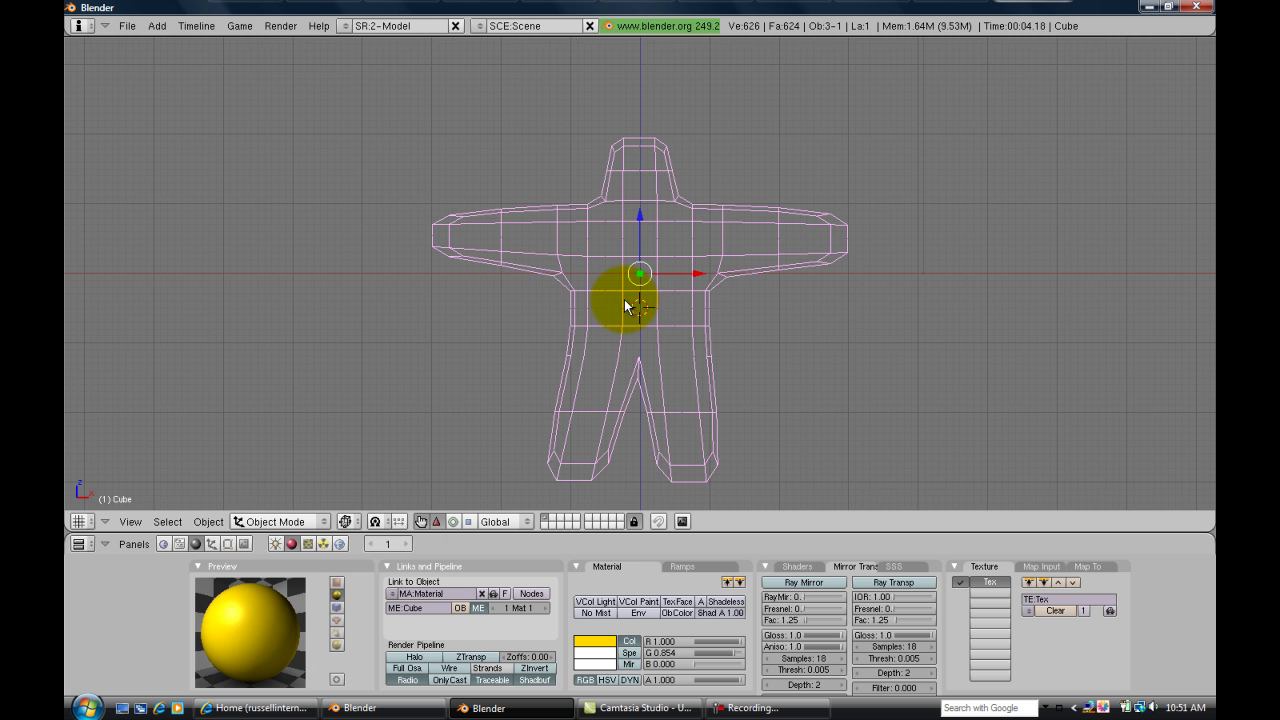
pyautogui.keyDown('ctrl'); pyautogui.moveTo(628, 338); pyautogui.dragTo(685, 347, button='middle'); pyautogui.keyUp('ctrl')
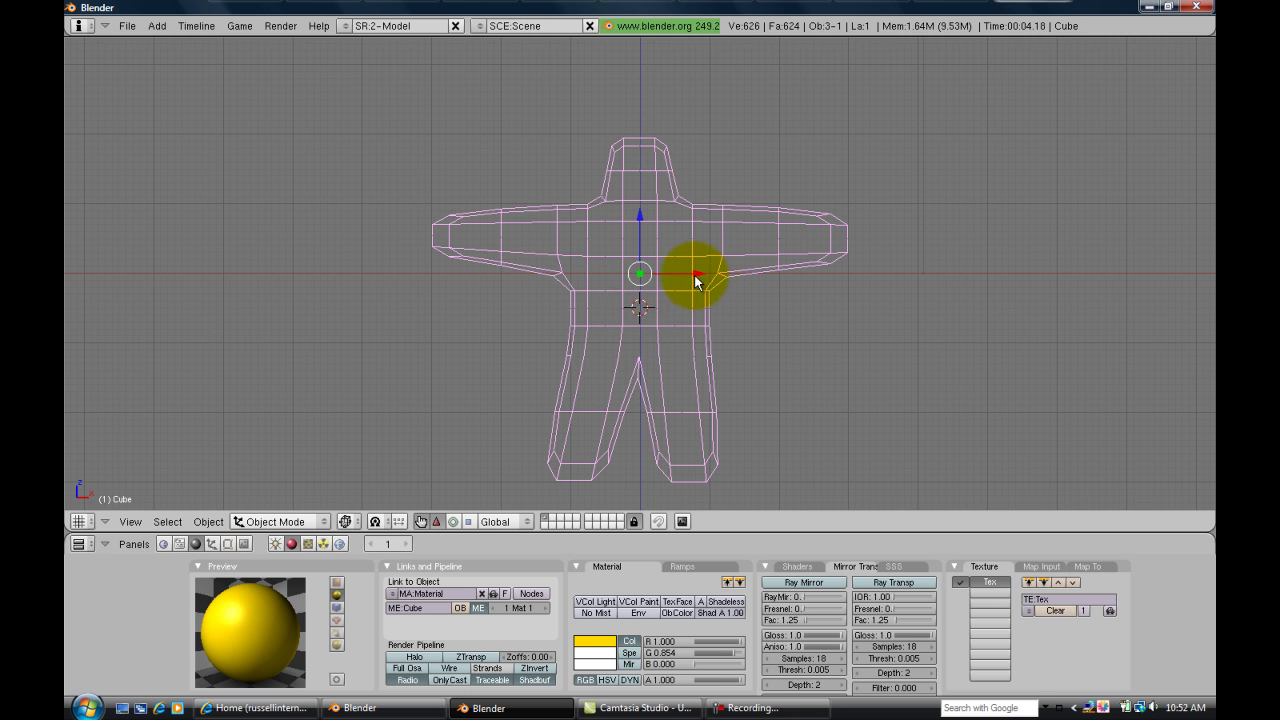
pyautogui.press('KP_3')
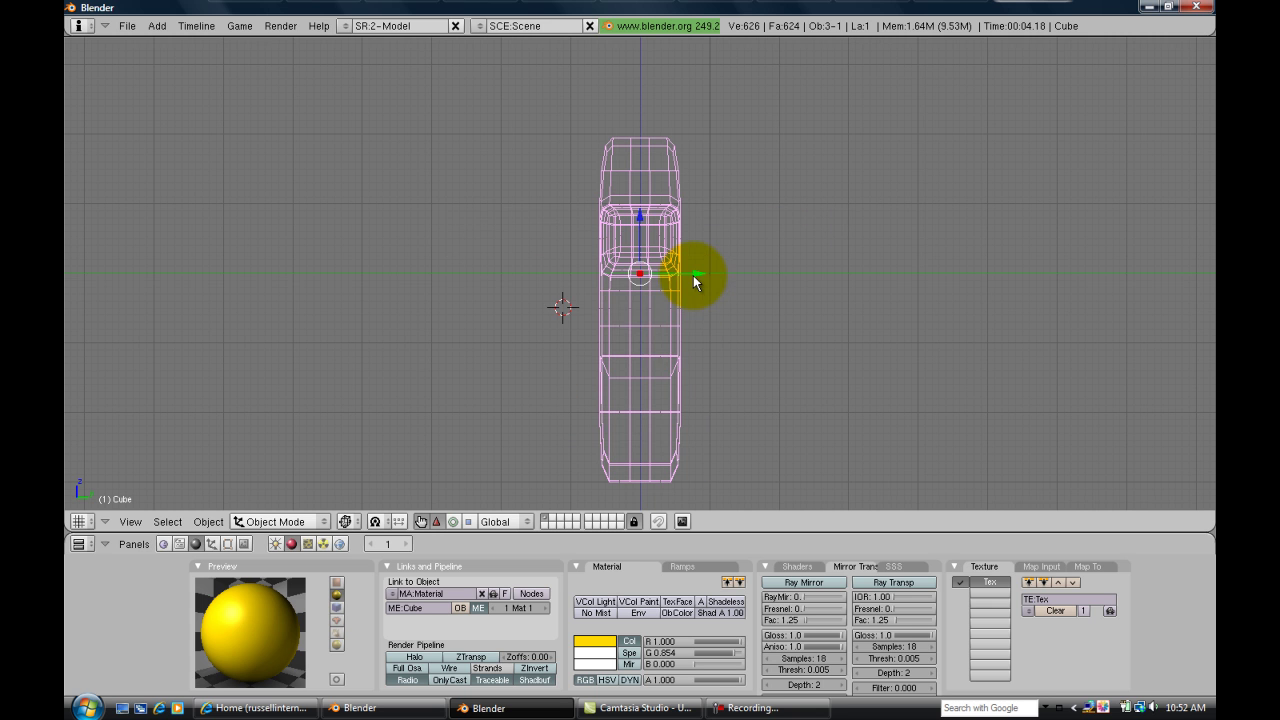
pyautogui.click(639, 312)
pyautogui.press('KP_1')
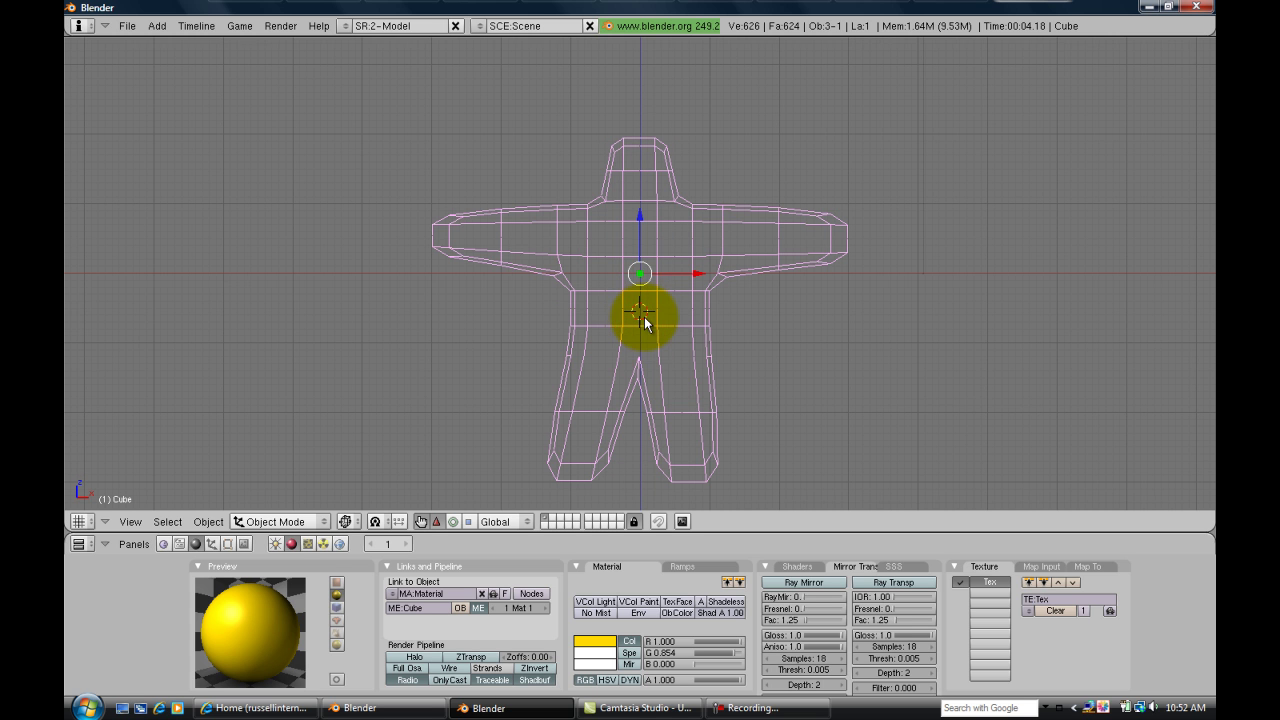
# Step: Add an armature at the cursor, raise its bone's tip about 0.52 units to the neck base, and extrude a head bone
pyautogui.press('a')
pyautogui.press('space')
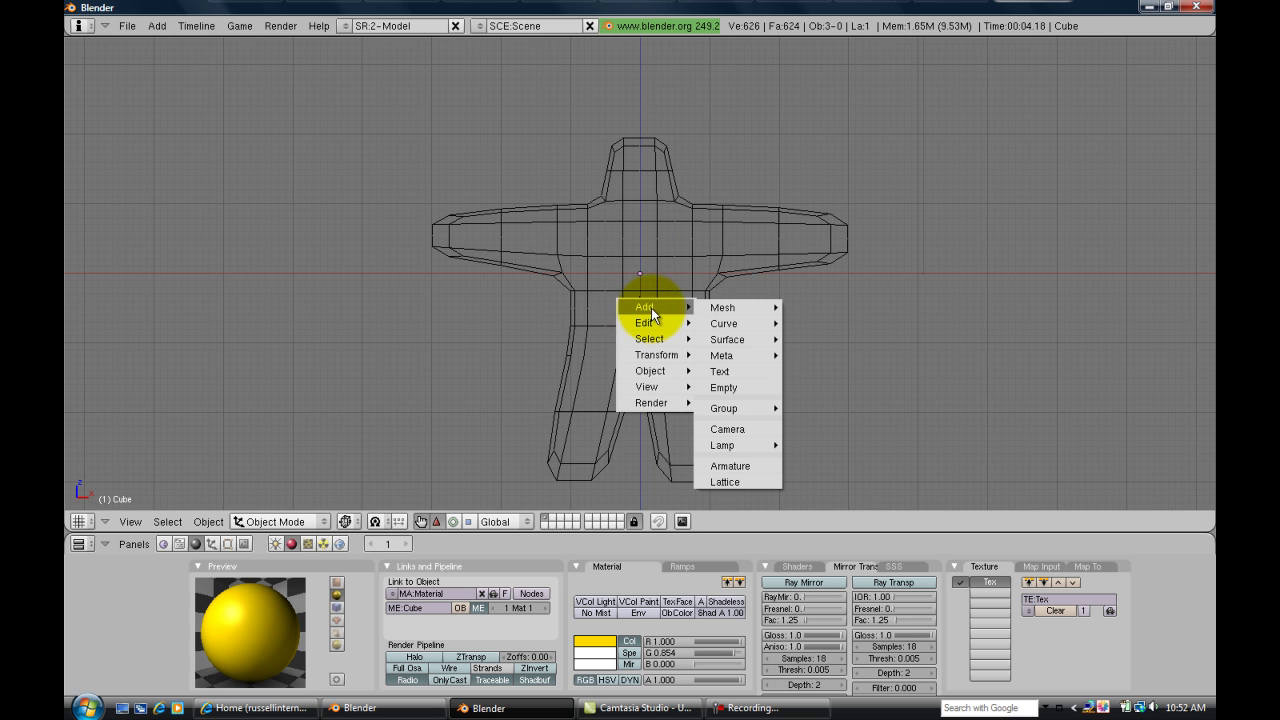
pyautogui.click(730, 464)
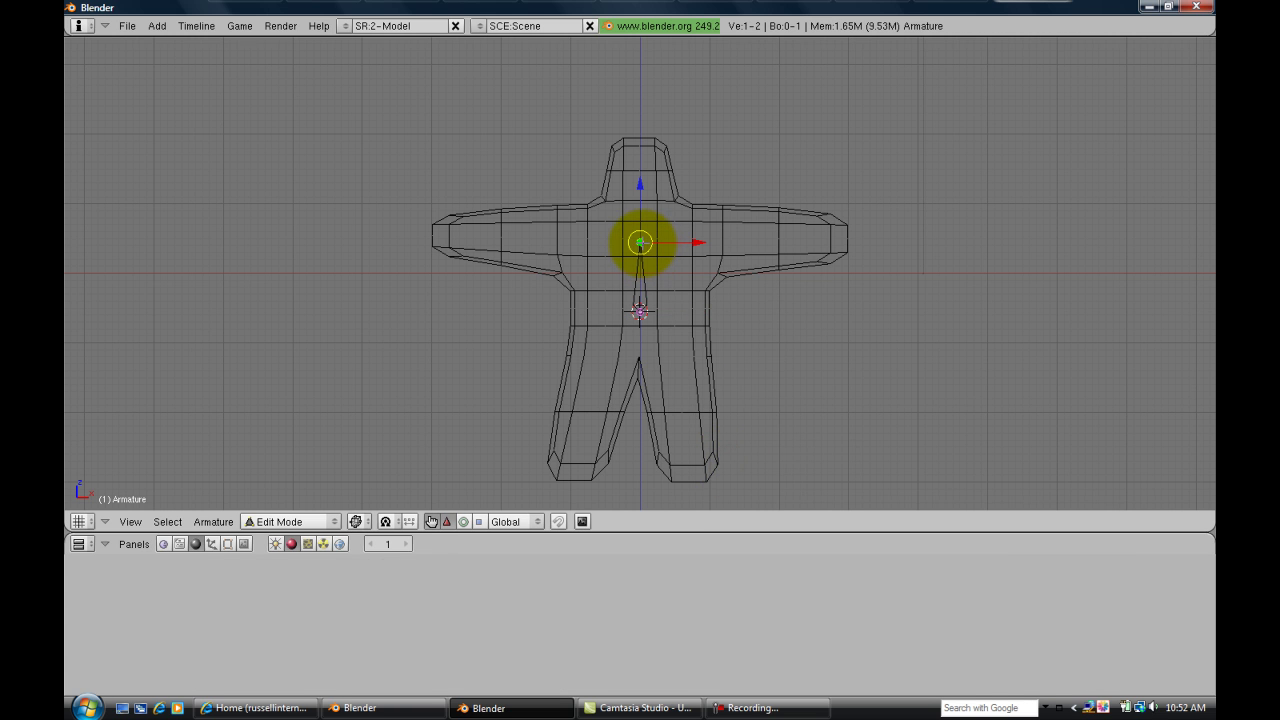
pyautogui.press('e')
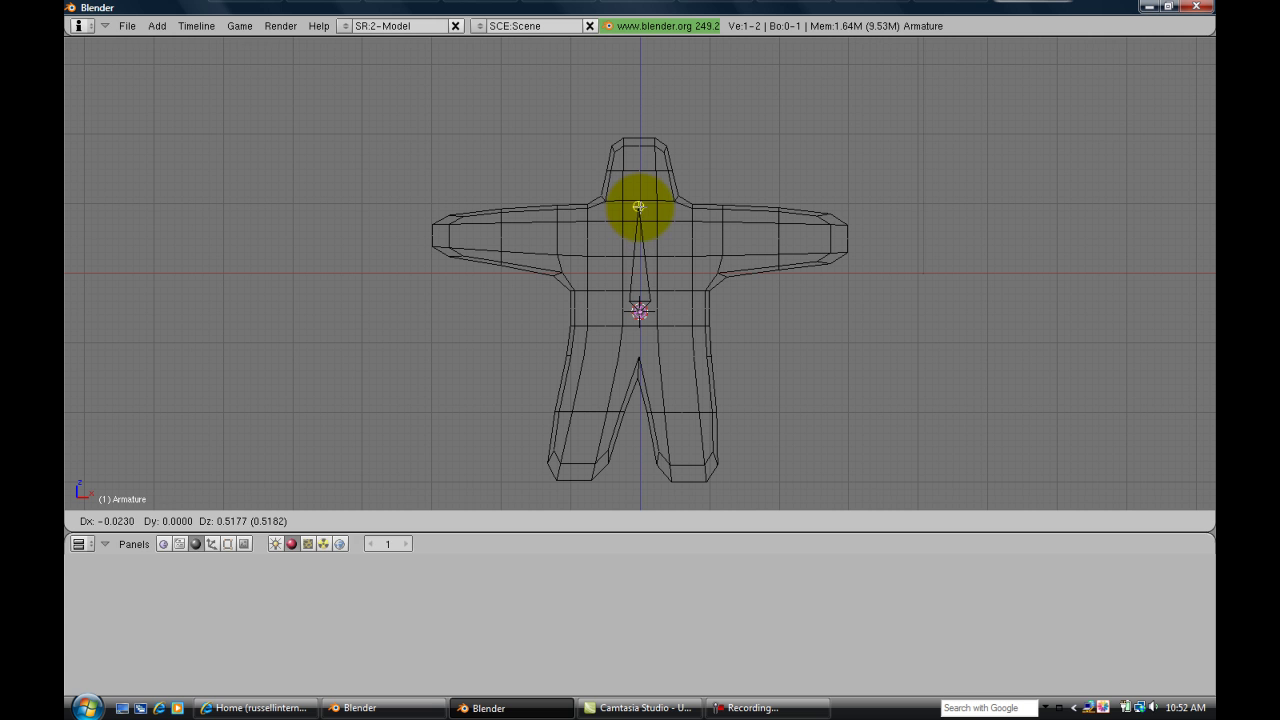
pyautogui.click(640, 153)
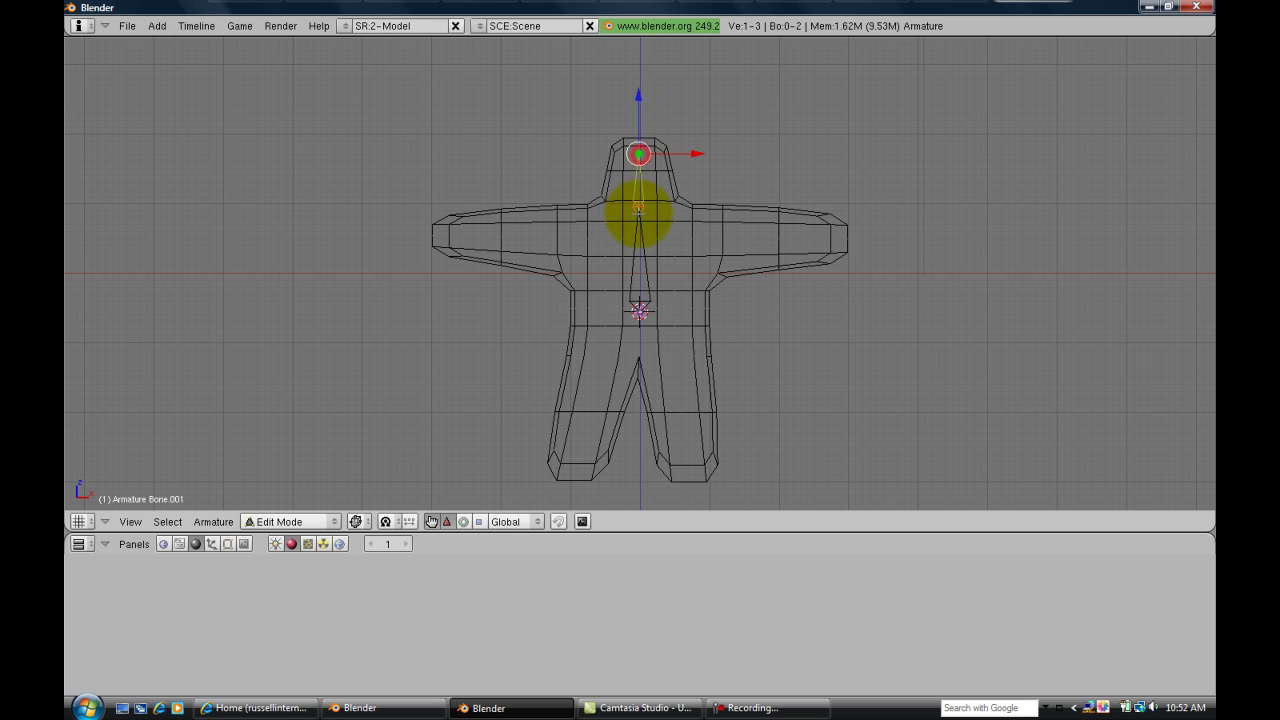
# Step: From the neck joint, extrude a shoulder bone about 0.75 units long and an arm bone about 1.89 units long toward positive X
pyautogui.rightClick(638, 207)
pyautogui.press('e')
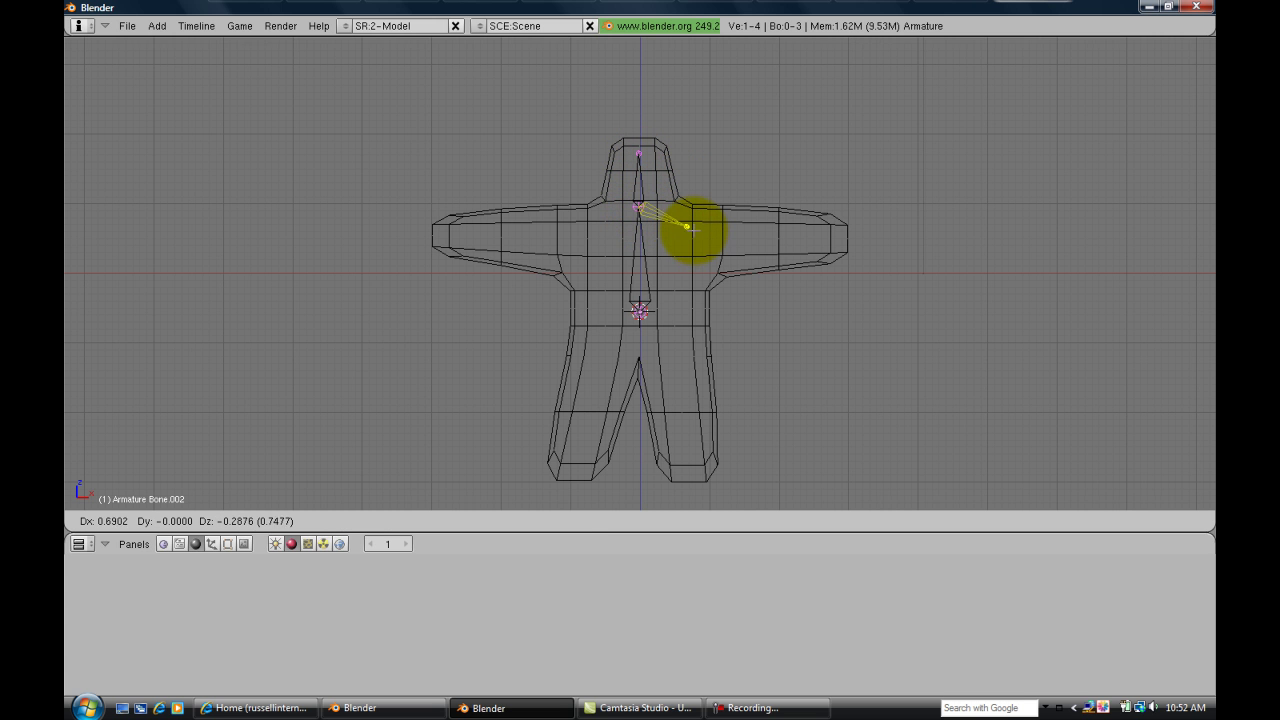
pyautogui.click(687, 225)
pyautogui.press('e')
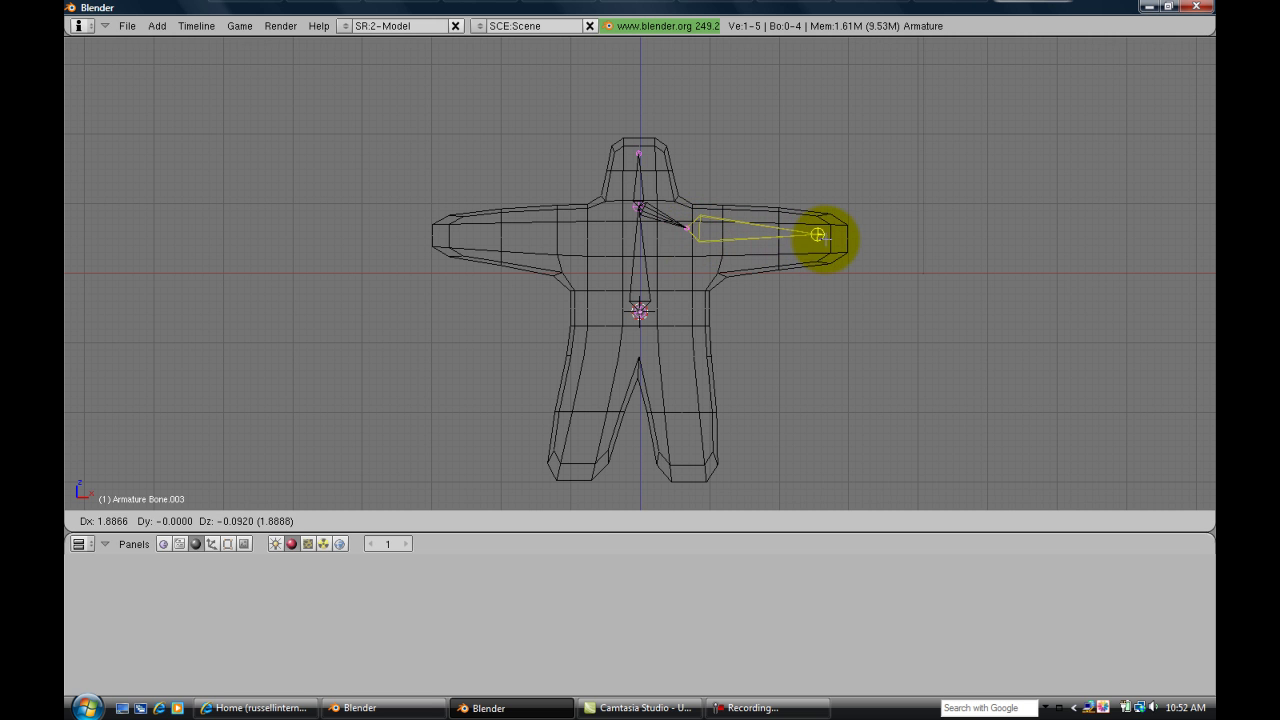
pyautogui.click(818, 234)
# Step: From the neck joint, extrude a shoulder bone and an arm bone into the arm on the negative X side
pyautogui.rightClick(638, 207)
pyautogui.press('e')
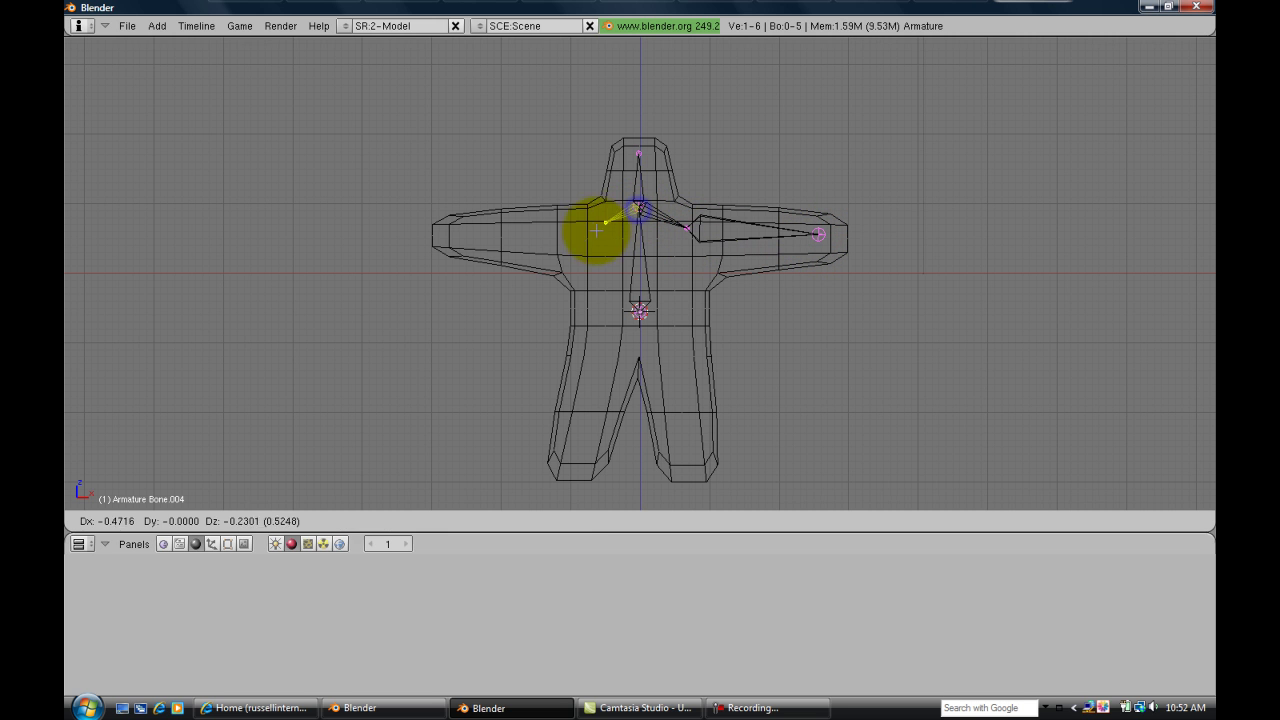
pyautogui.click(581, 236)
pyautogui.press('e')
pyautogui.click(467, 233)
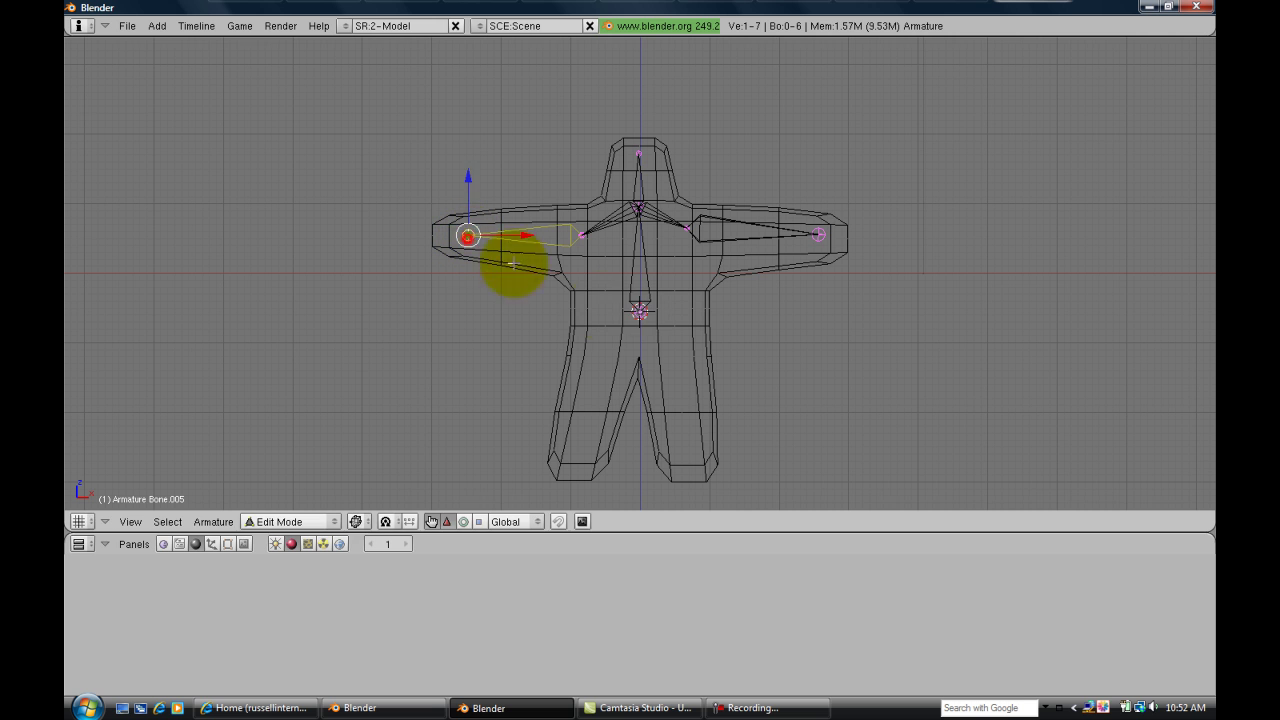
# Step: From the base of the torso bone, extrude a hip bone and a leg bone into the leg on the negative X side
pyautogui.rightClick(640, 313)
pyautogui.press('e')
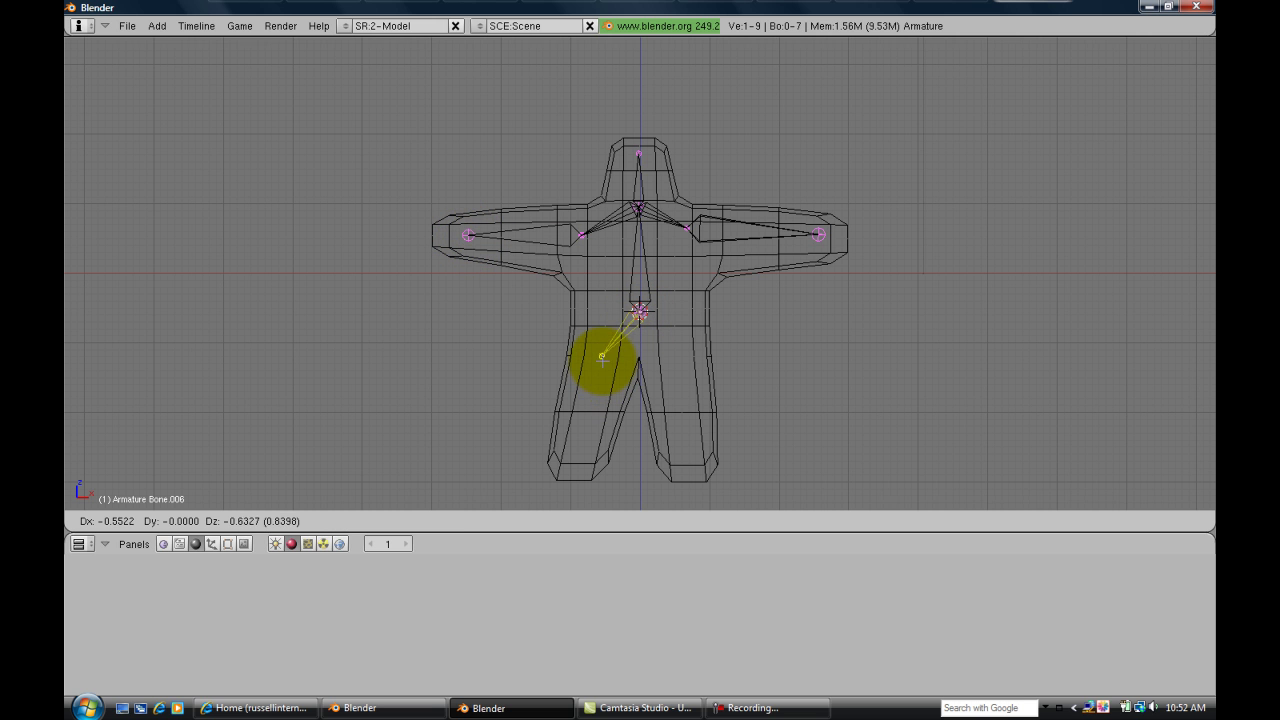
pyautogui.click(602, 361)
pyautogui.press('e')
pyautogui.click(578, 457)
# Step: From the base of the torso bone, extrude a hip bone and a leg bone into the leg on the positive X side
pyautogui.rightClick(641, 311)
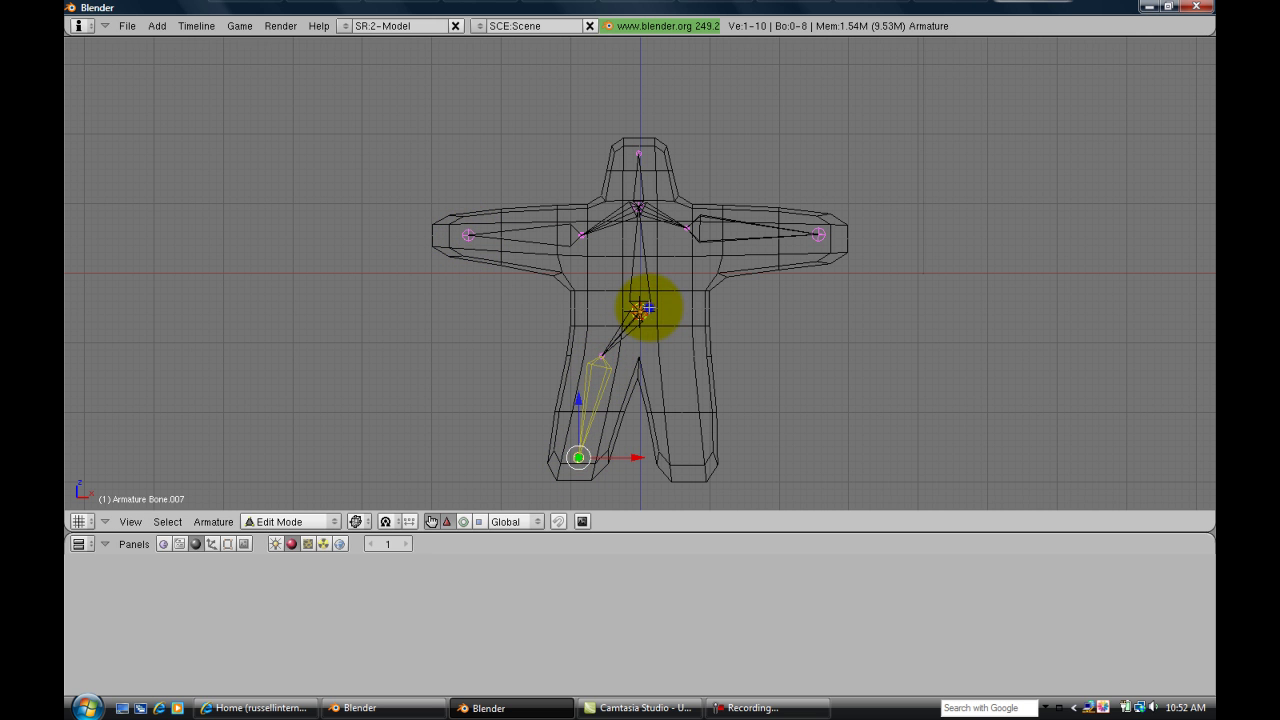
pyautogui.press('e')
pyautogui.click(683, 356)
pyautogui.press('e')
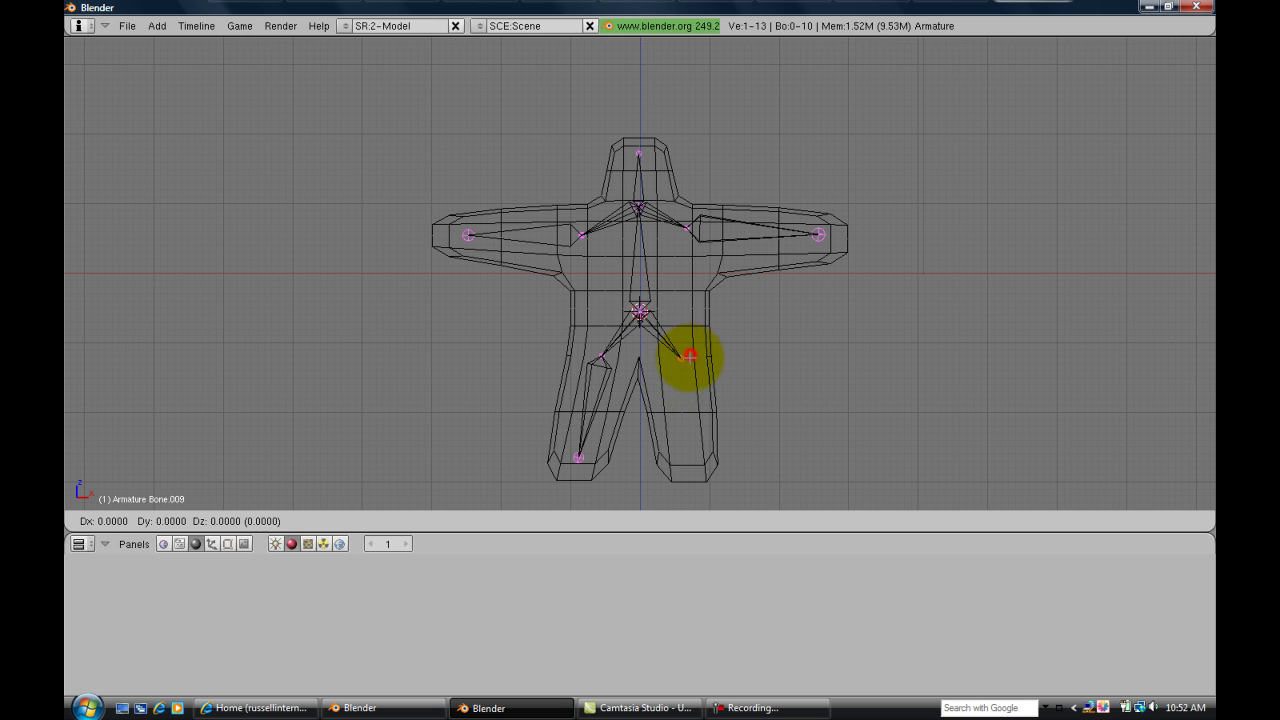
pyautogui.click(687, 446)
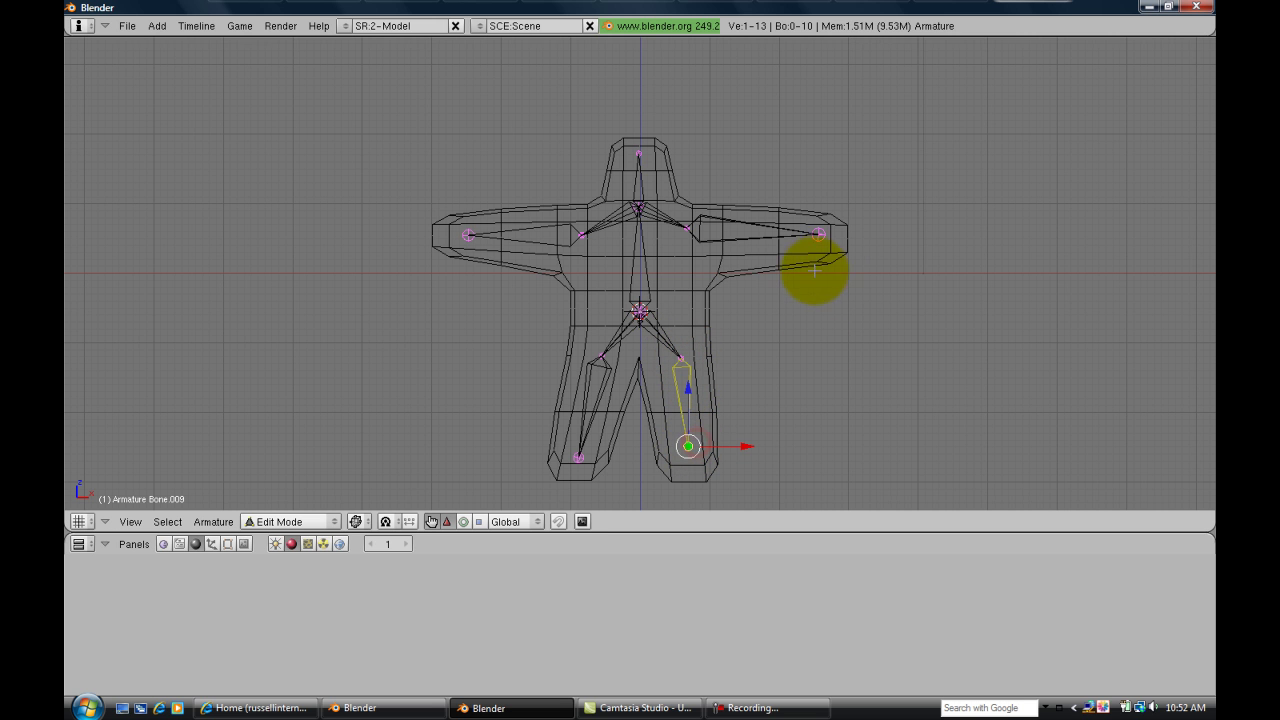
# Step: Select all bones, return the armature to Object Mode, and check its alignment in side and front views
pyautogui.press('KP_3')
pyautogui.press('KP_1')
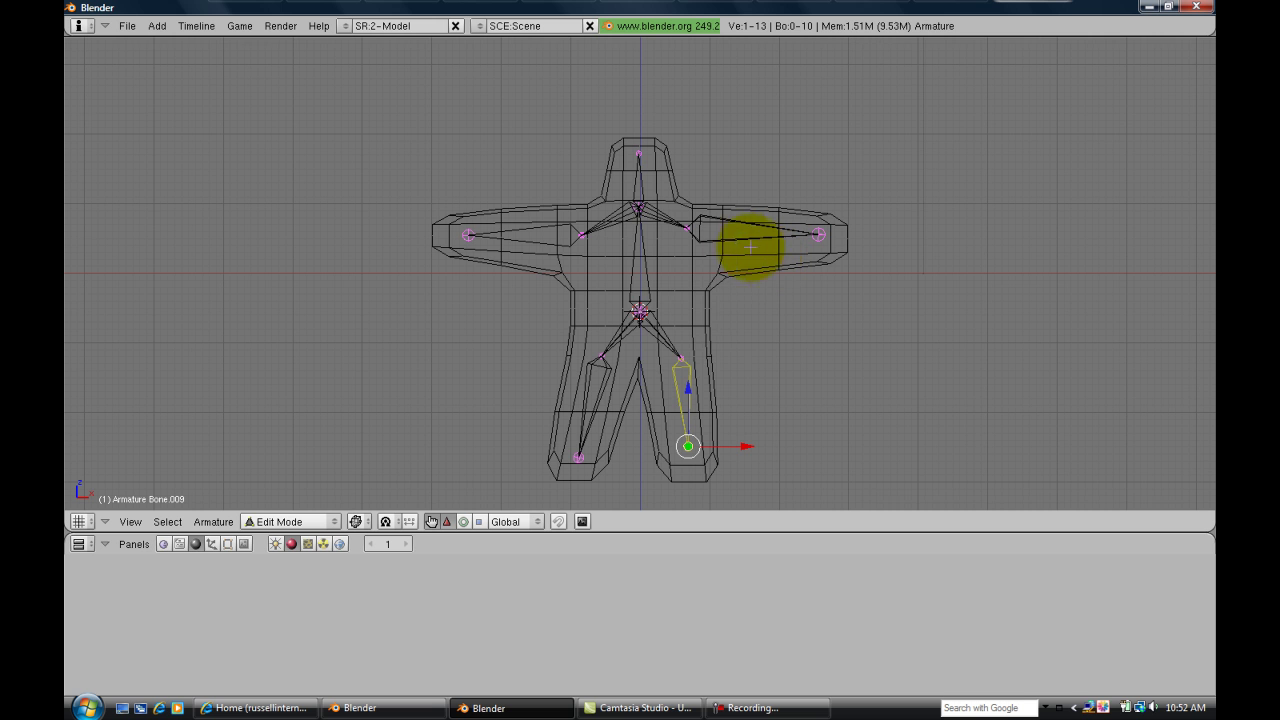
pyautogui.press('a')
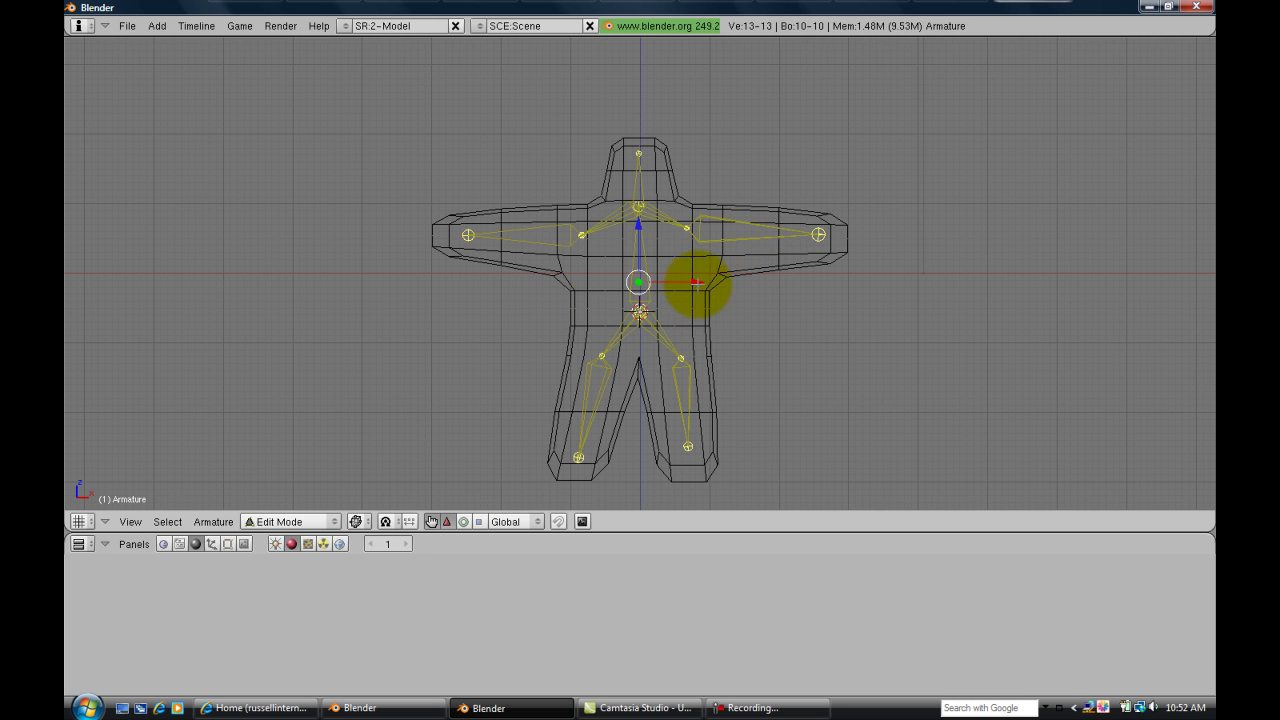
pyautogui.press('Tab')
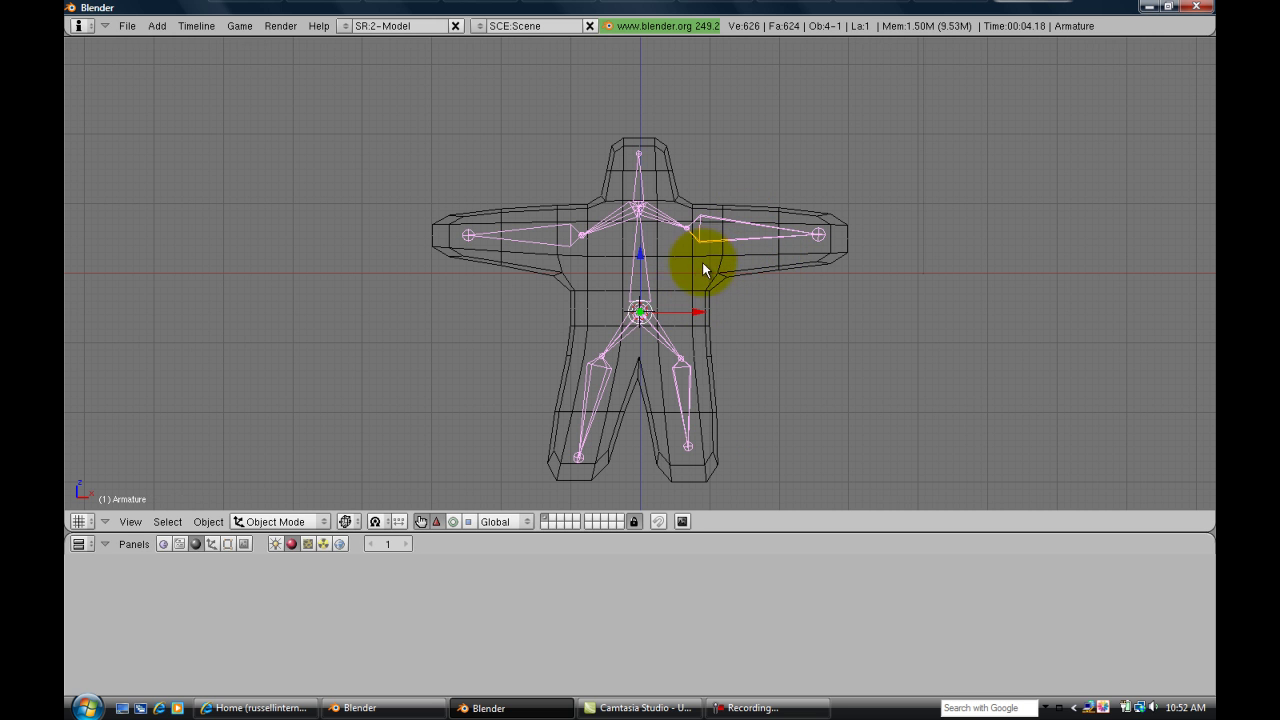
pyautogui.press('KP_3')
pyautogui.press('KP_1')
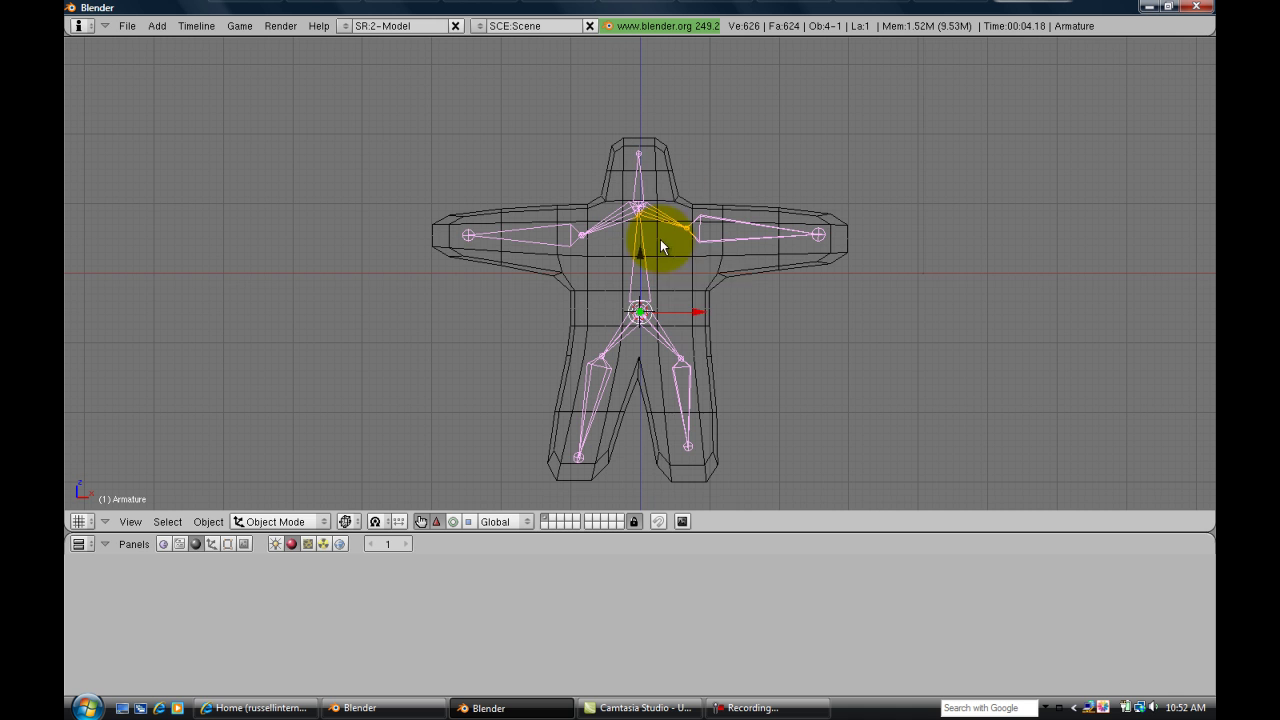
# Step: Select the body mesh followed by the armature and parent the mesh to it with the Armature option
pyautogui.rightClick(702, 302)
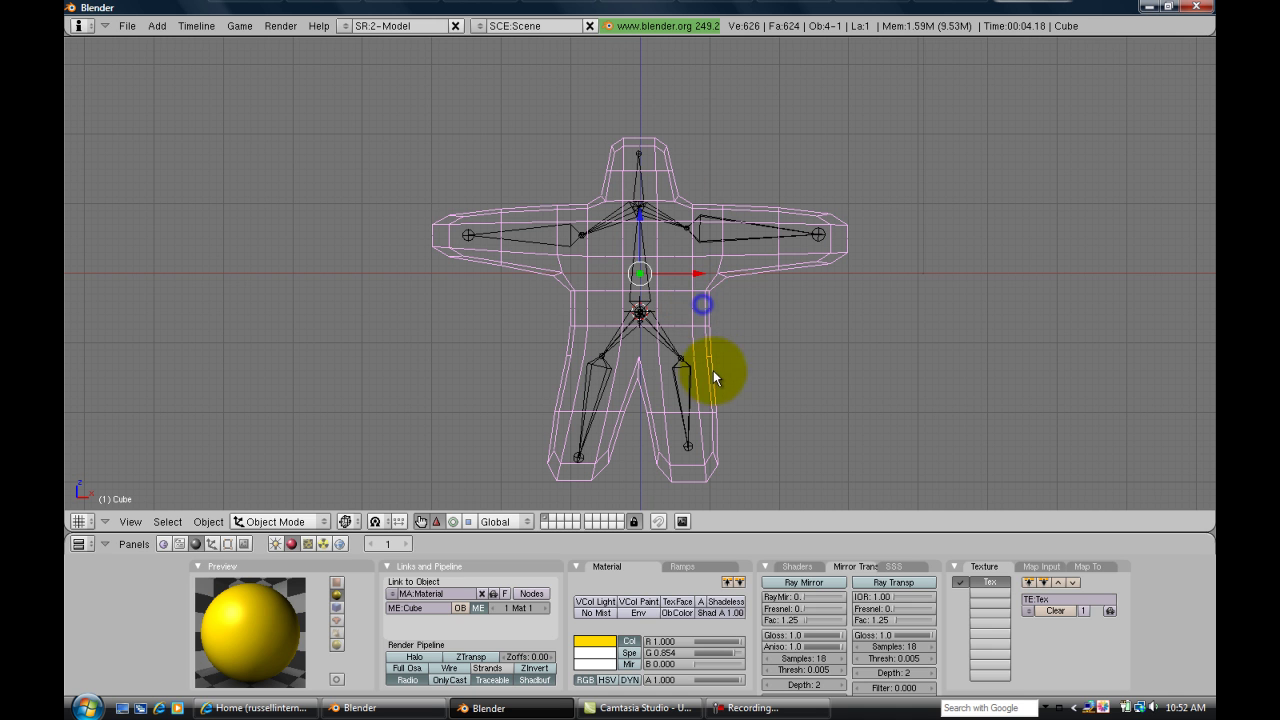
pyautogui.keyDown('shift'); pyautogui.rightClick(647, 307); pyautogui.keyUp('shift')
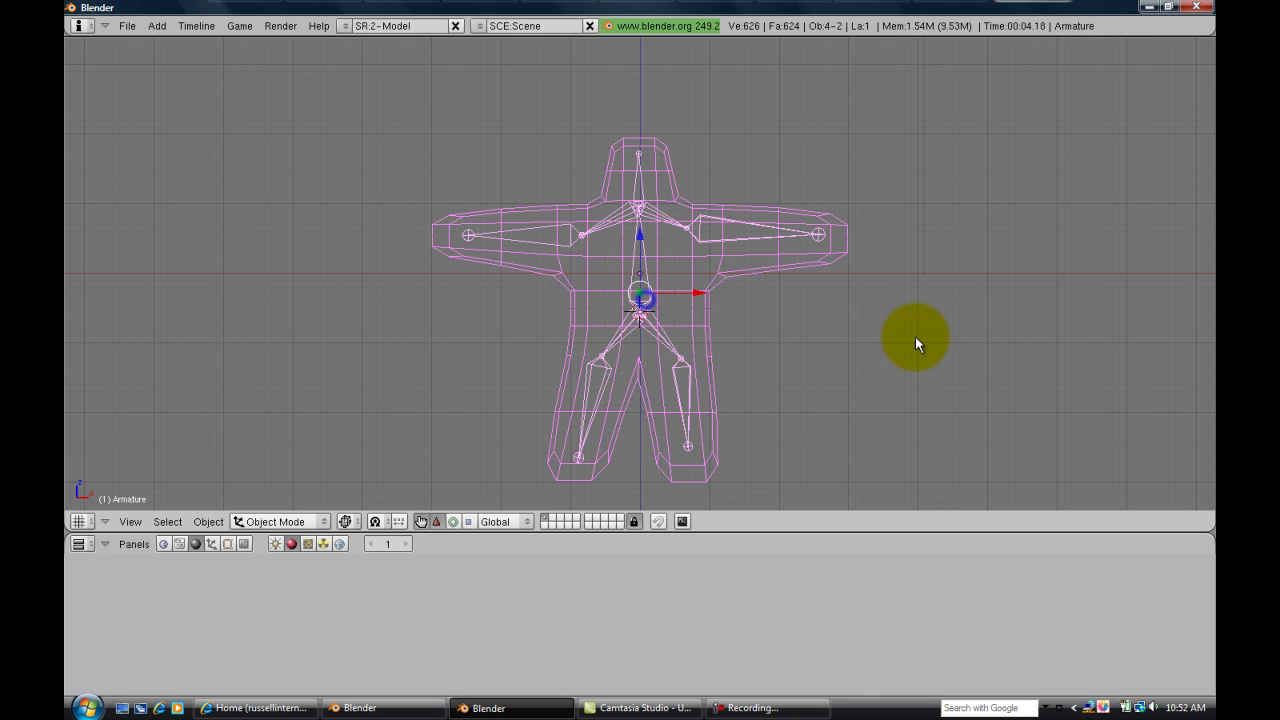
pyautogui.hotkey('ctrl', 'p')
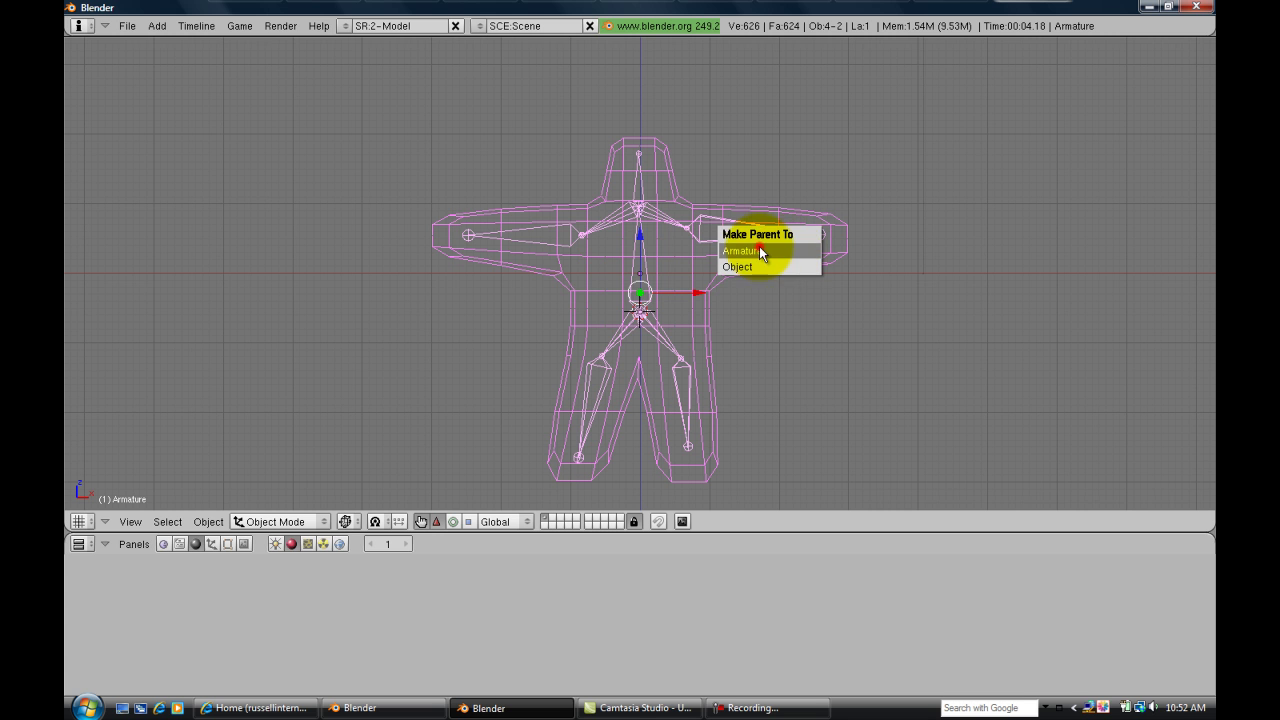
pyautogui.click(759, 249)
pyautogui.click(765, 296)
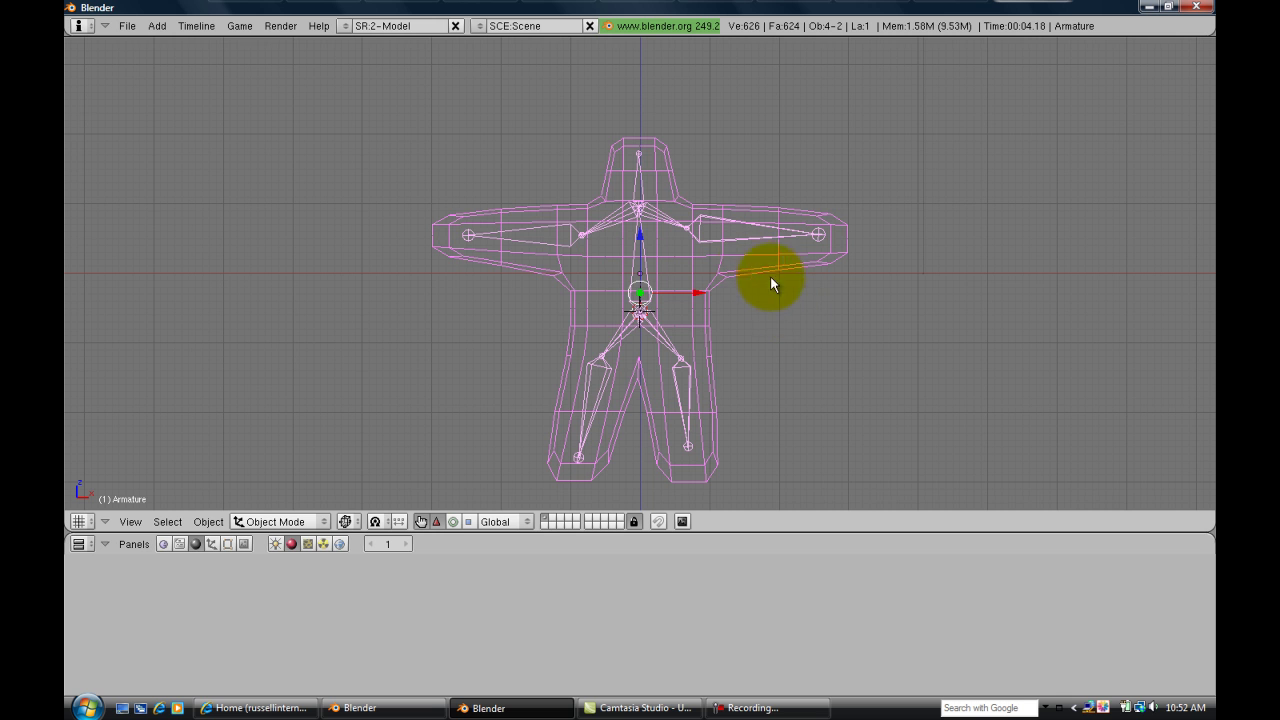
# Step: Select the armature alone and switch it to Pose Mode
pyautogui.rightClick(770, 240)
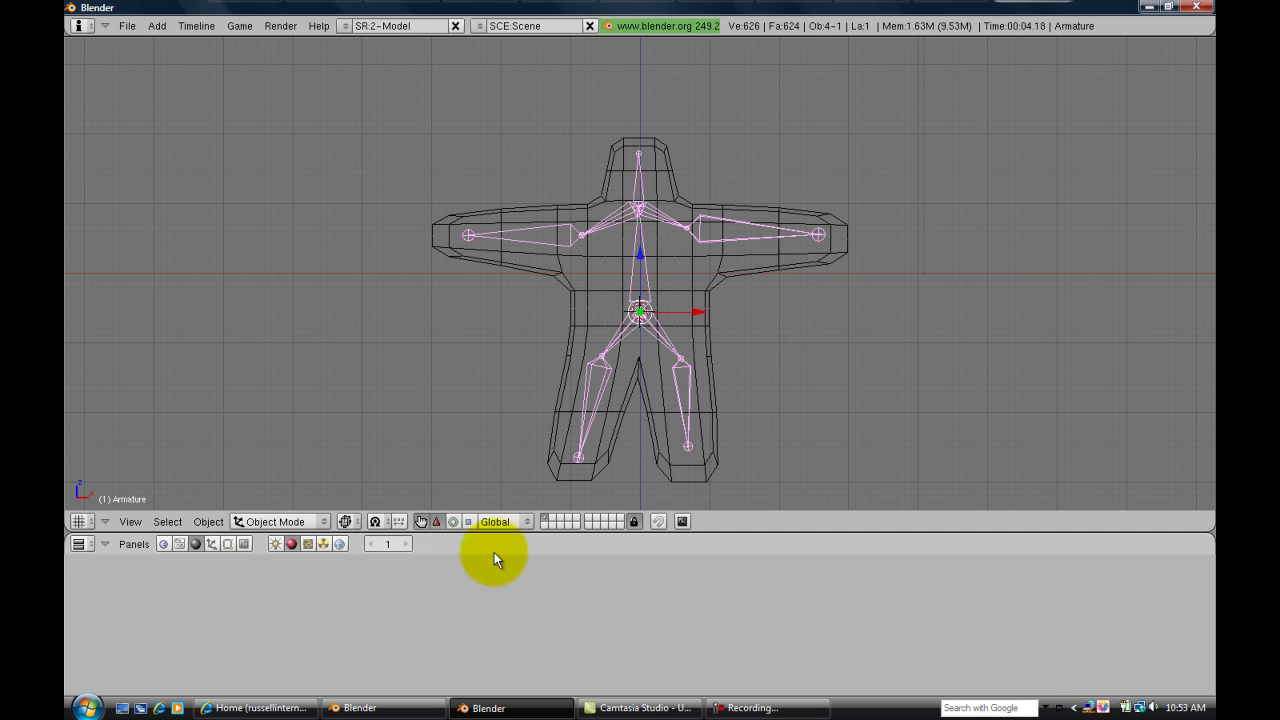
pyautogui.click(345, 523)
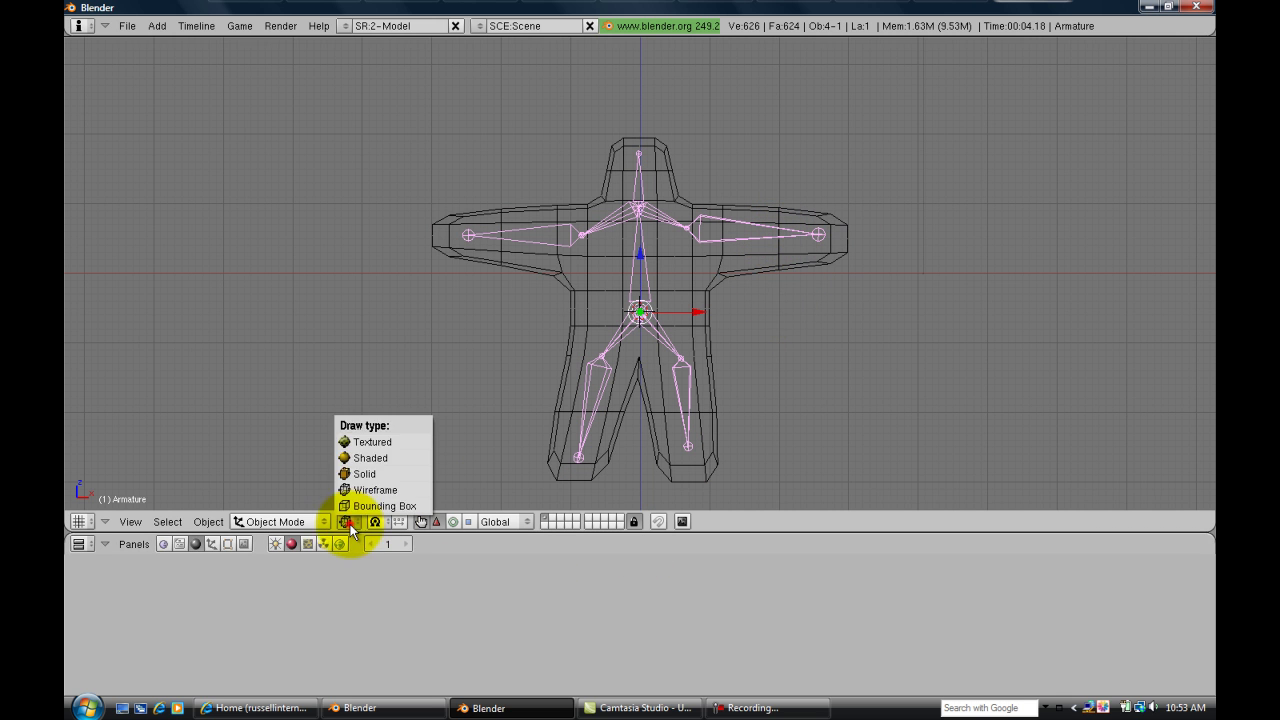
pyautogui.click(290, 523)
pyautogui.click(300, 473)
# Step: Test the mesh deformation at both arms by trial-rotating each arm bone and cancelling the rotation
pyautogui.rightClick(815, 233)
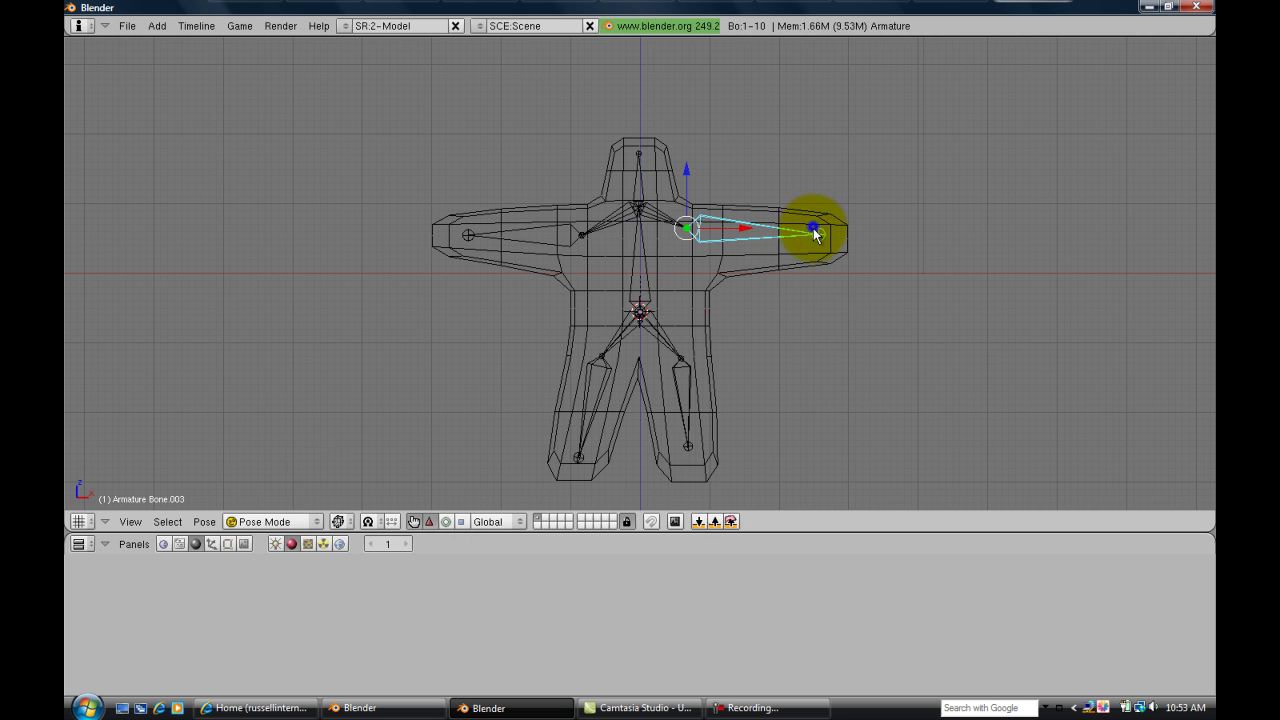
pyautogui.press('r')
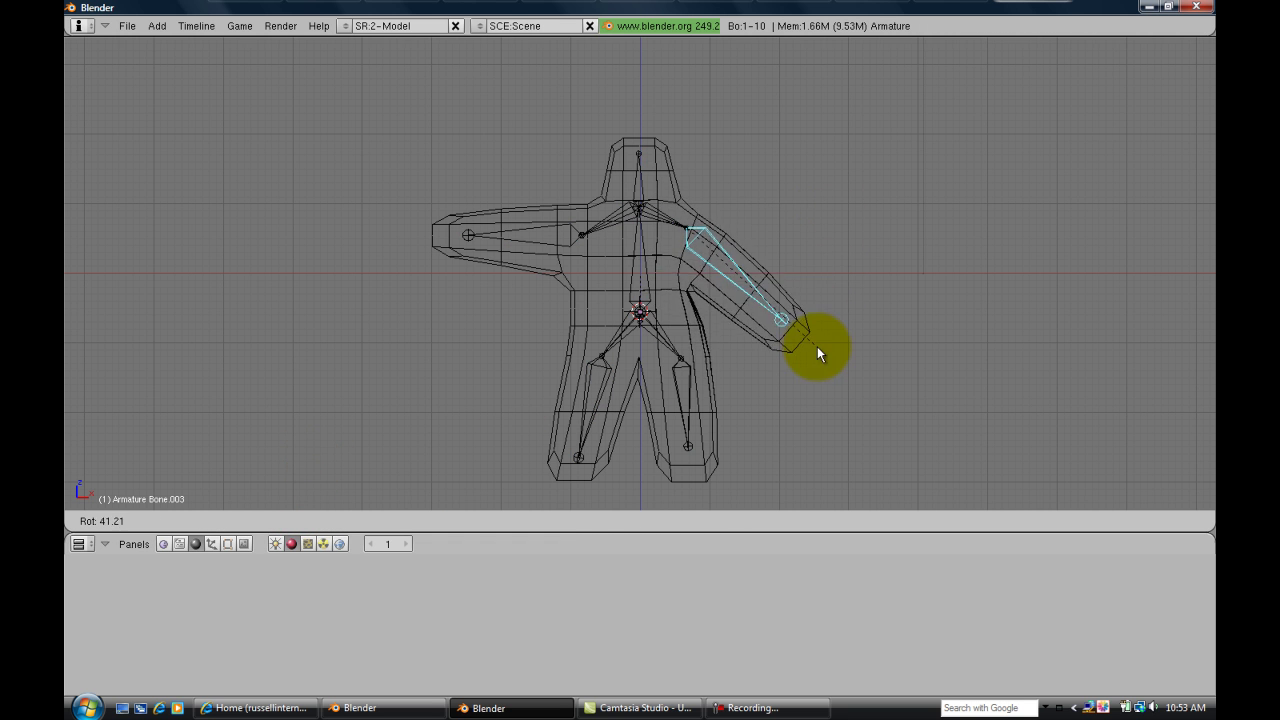
pyautogui.rightClick(830, 263)
pyautogui.rightClick(506, 238)
pyautogui.press('r')
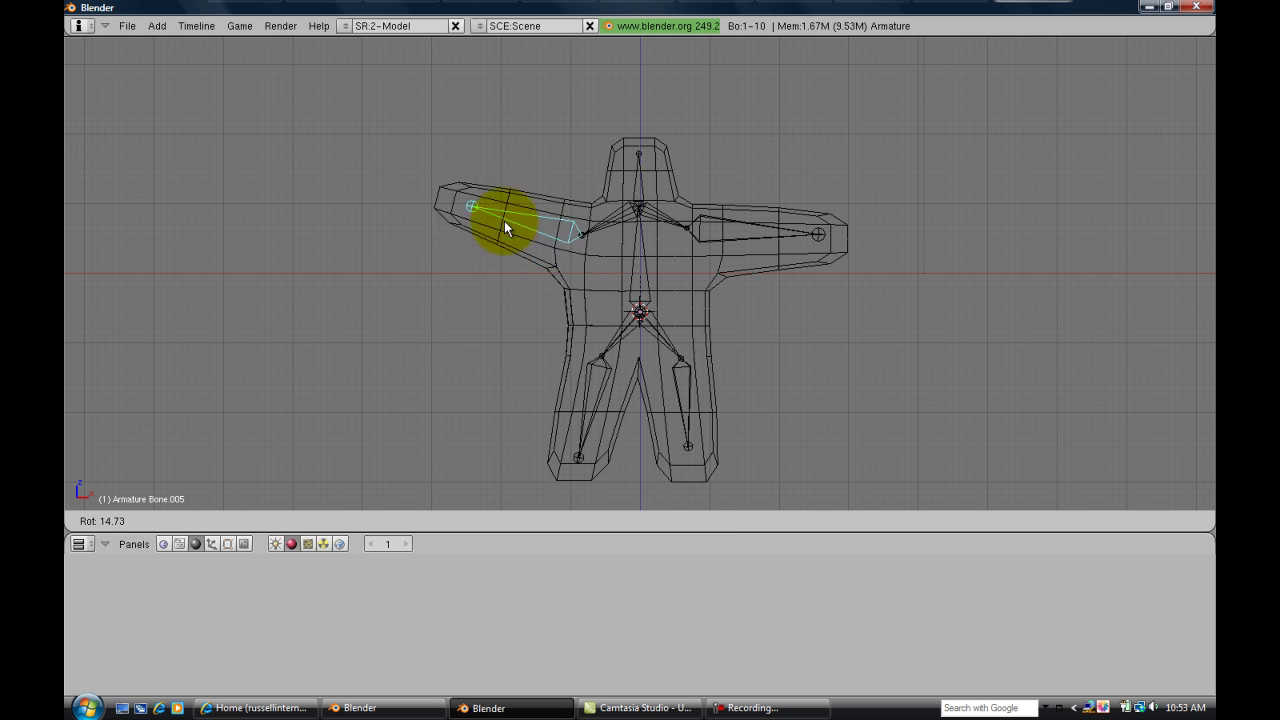
pyautogui.rightClick(512, 233)
# Step: Test the mesh deformation at both legs by trial-rotating each lower leg bone and cancelling the rotation
pyautogui.rightClick(603, 420)
pyautogui.press('r')
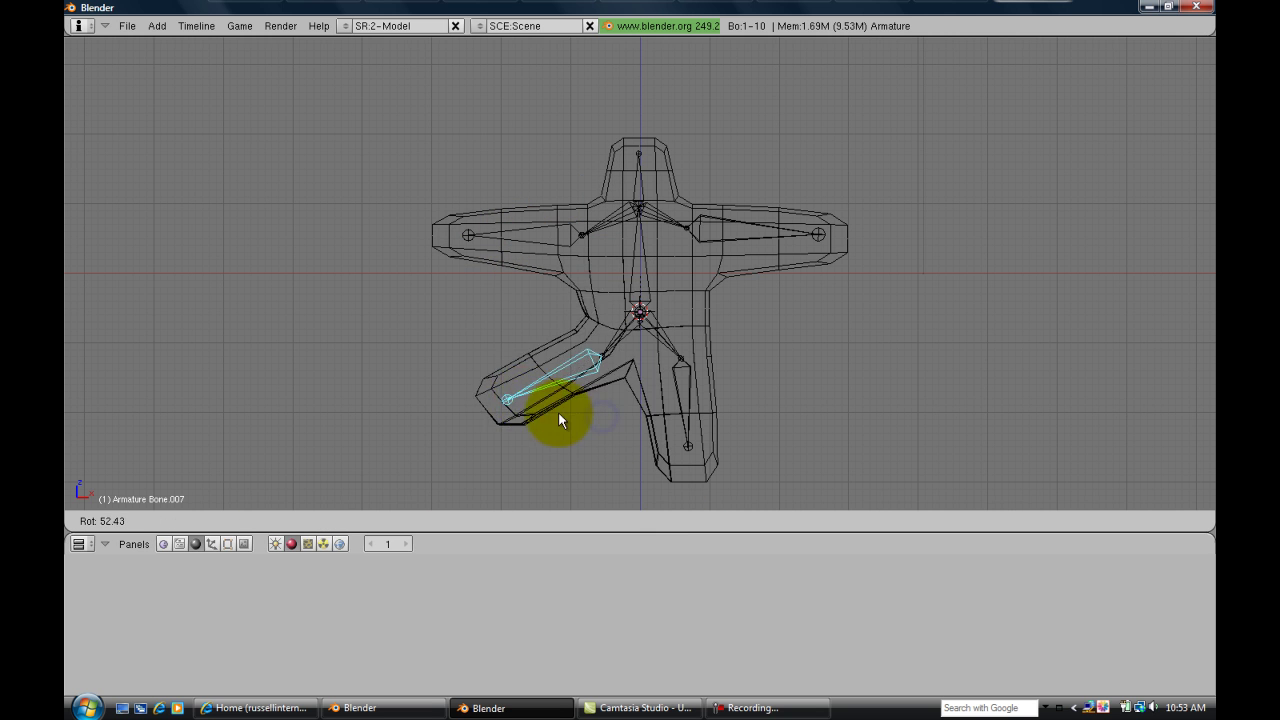
pyautogui.rightClick(558, 407)
pyautogui.rightClick(680, 391)
pyautogui.press('r')
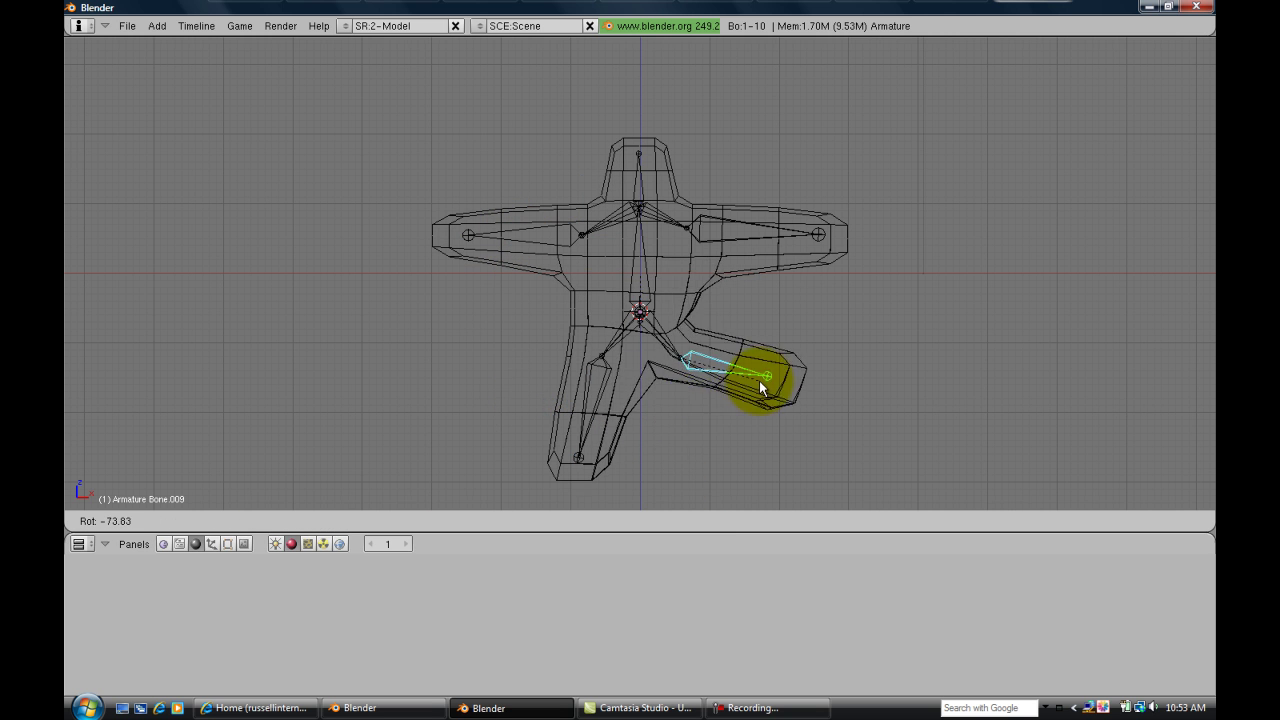
pyautogui.rightClick(709, 400)
# Step: Trial-rotate the torso bone about the global Z axis, cancel the rotation, and deselect all bones
pyautogui.rightClick(644, 268)
pyautogui.press('r')
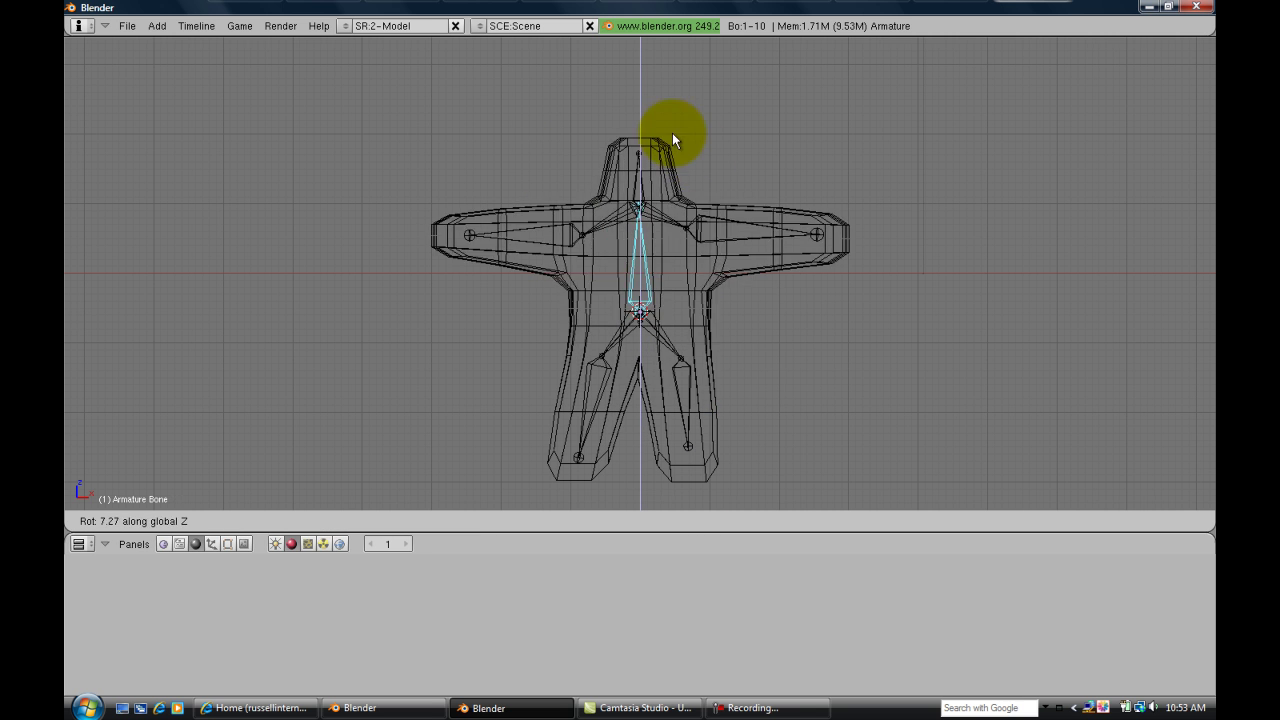
pyautogui.rightClick(700, 178)
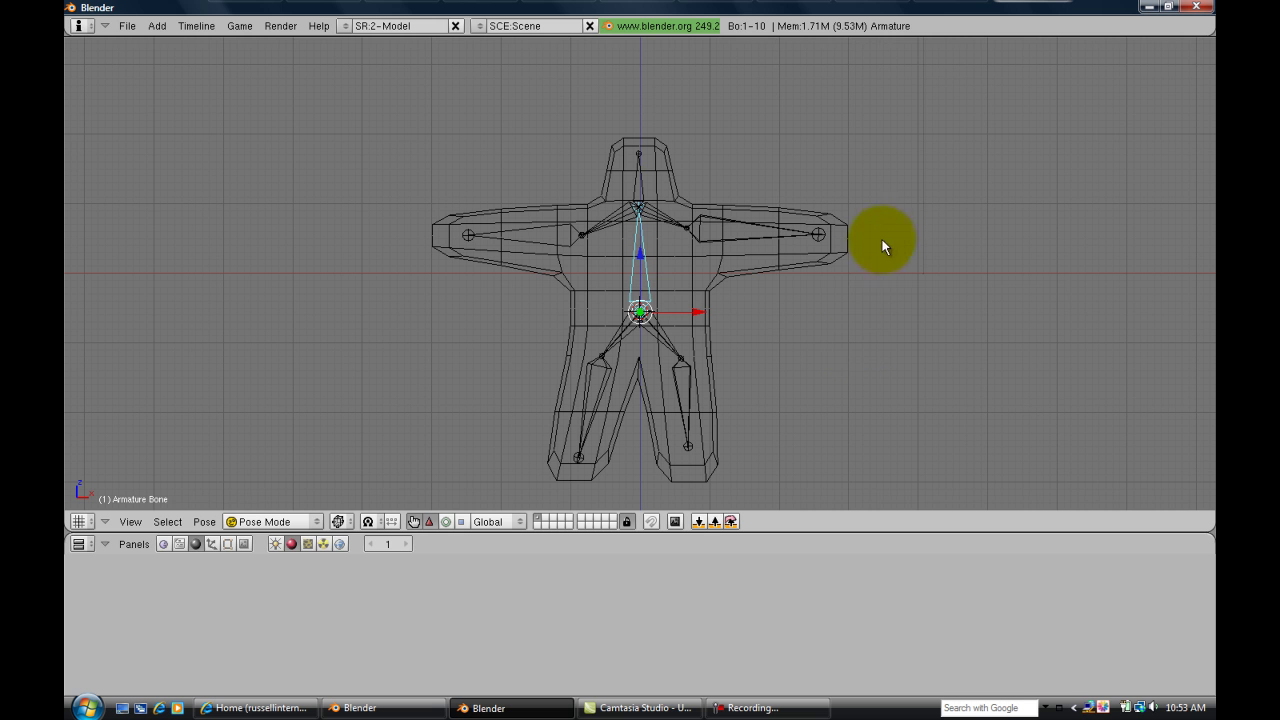
pyautogui.press('a')
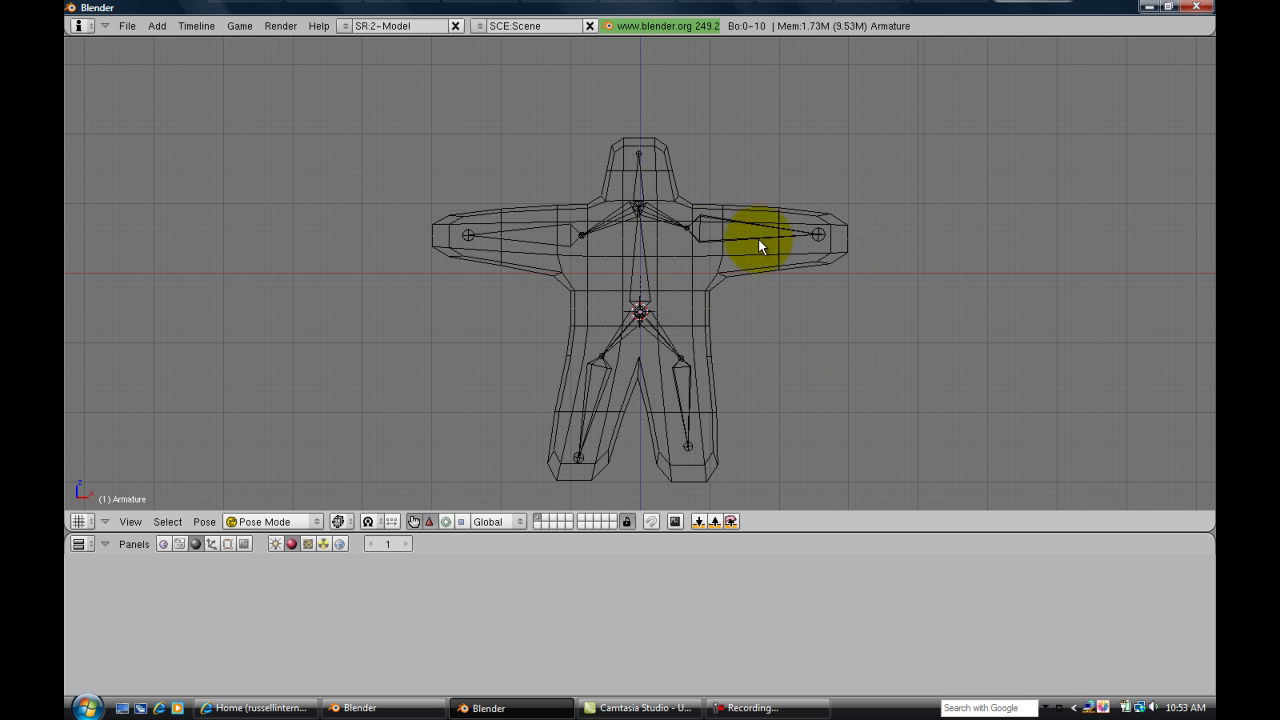
# Step: Rotate the arm bone on the negative X side diagonally down toward the body
pyautogui.rightClick(488, 233)
pyautogui.press('r')
pyautogui.press('x')
pyautogui.press('Escape')
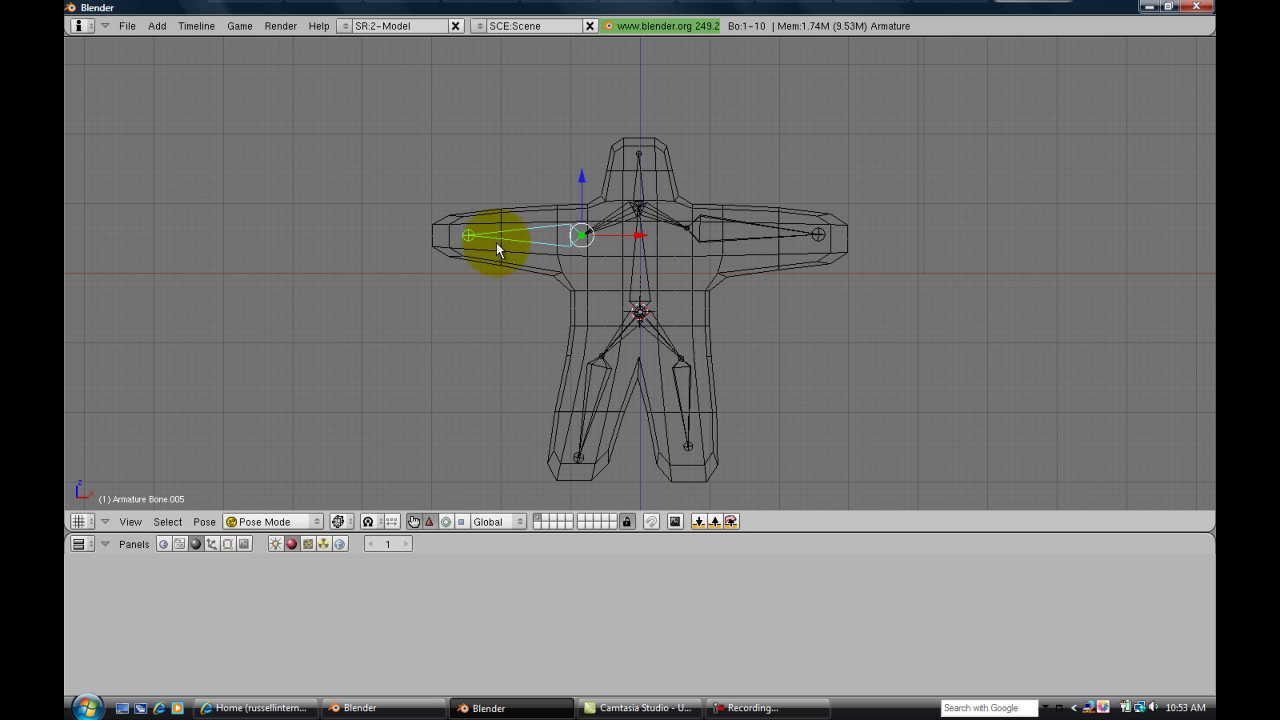
pyautogui.press('r')
pyautogui.click(506, 325)
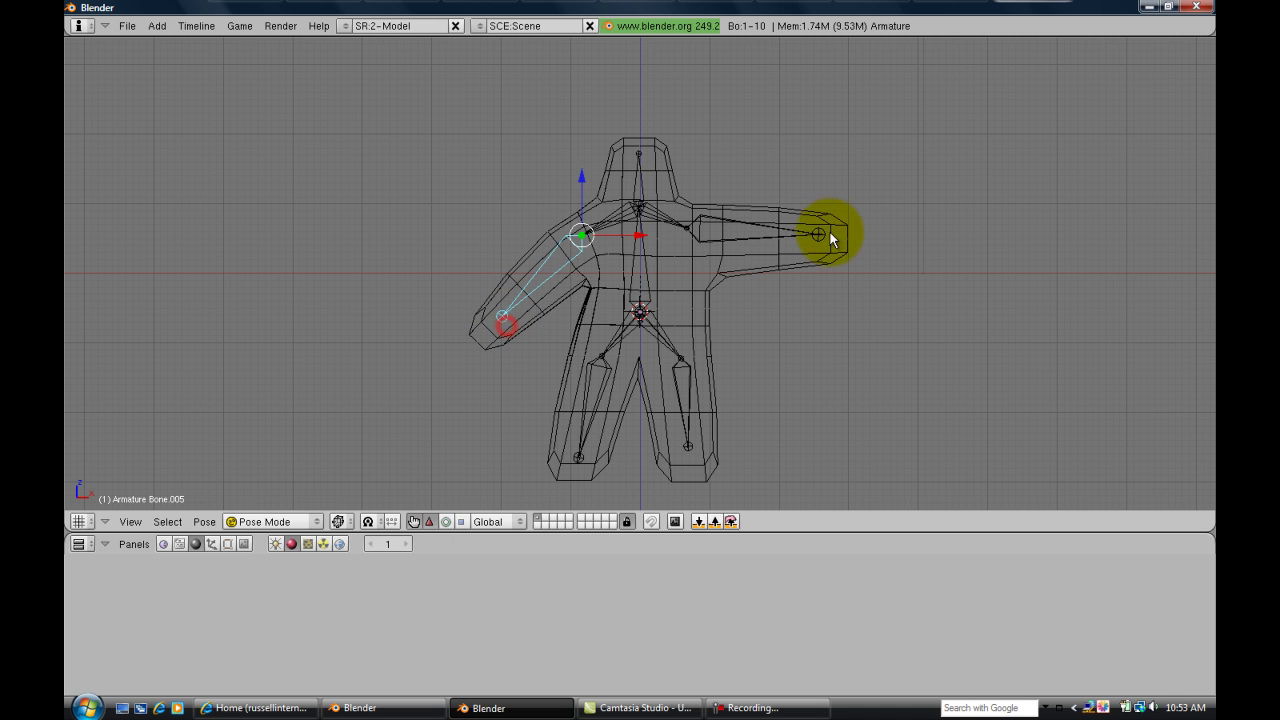
# Step: Rotate the arm bone on the positive X side diagonally down toward the body, refining its angle
pyautogui.rightClick(829, 233)
pyautogui.press('r')
pyautogui.click(809, 321)
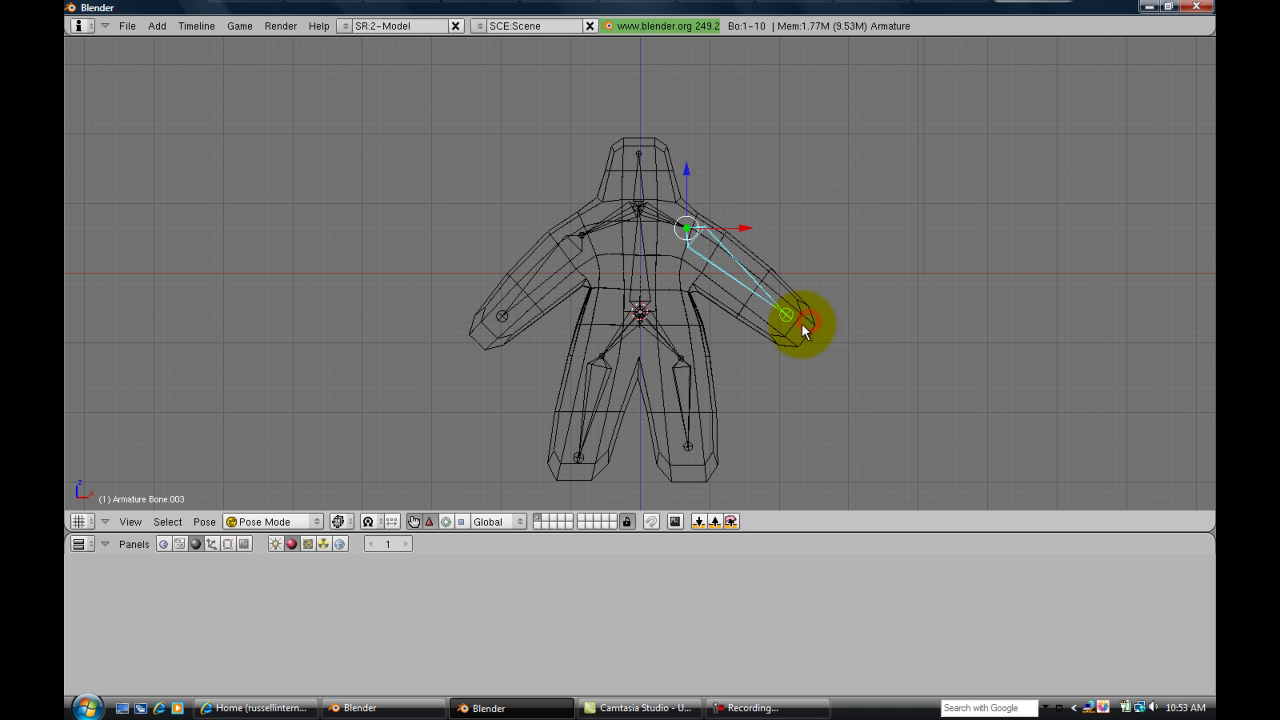
pyautogui.press('r')
pyautogui.click(794, 332)
# Step: Lower the arm bone on the negative X side slightly further to match the other arm, and check the pose
pyautogui.rightClick(487, 297)
pyautogui.press('r')
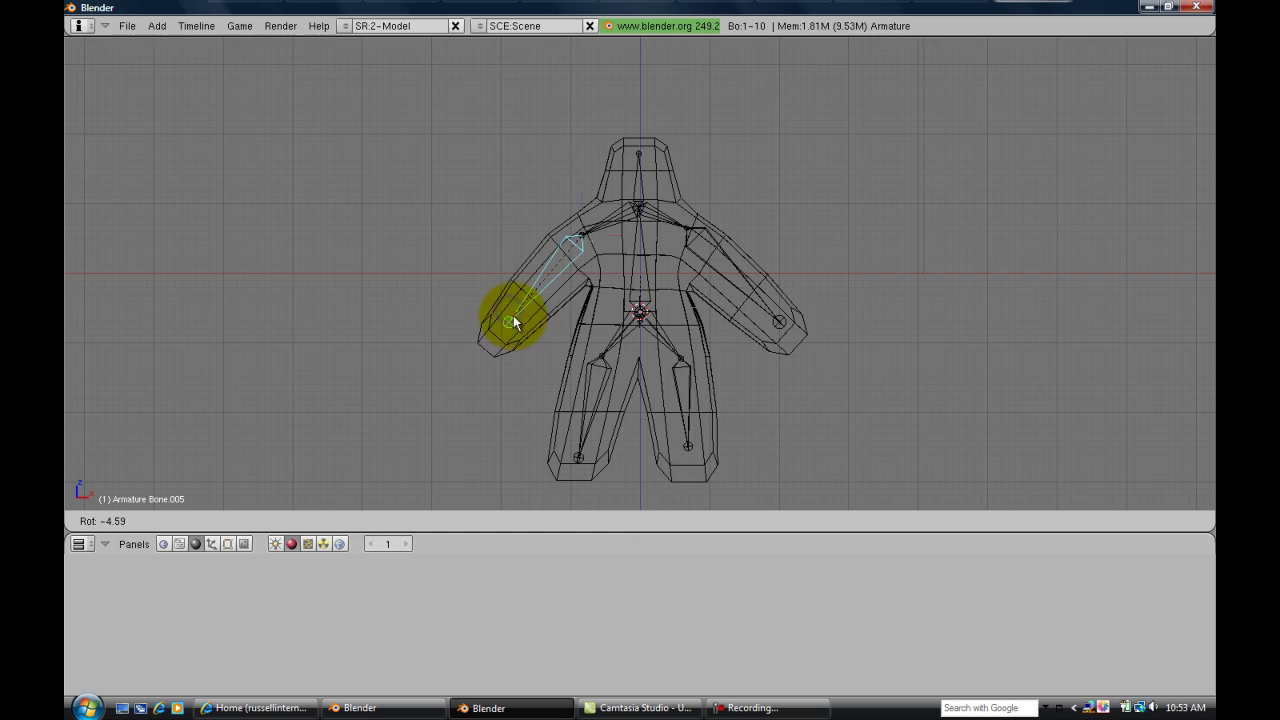
pyautogui.click(513, 315)
pyautogui.moveTo(917, 255); pyautogui.dragTo(611, 300, button='middle')
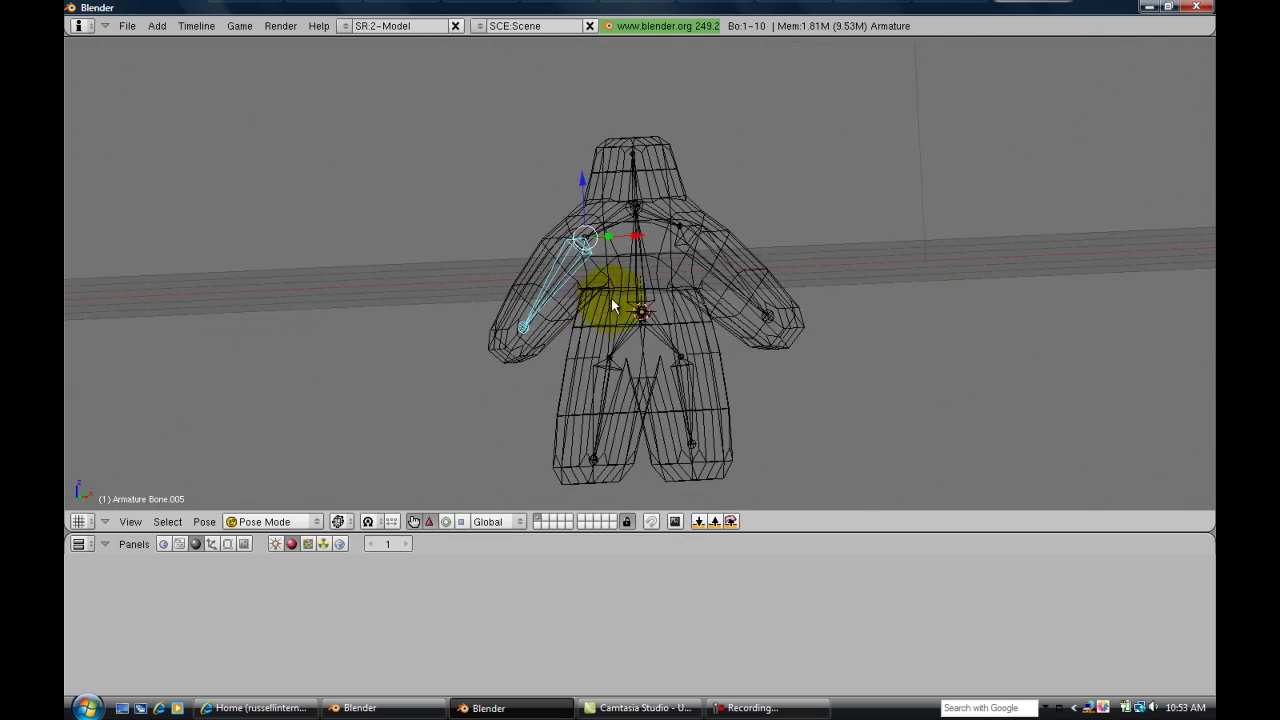
pyautogui.press('KP_3')
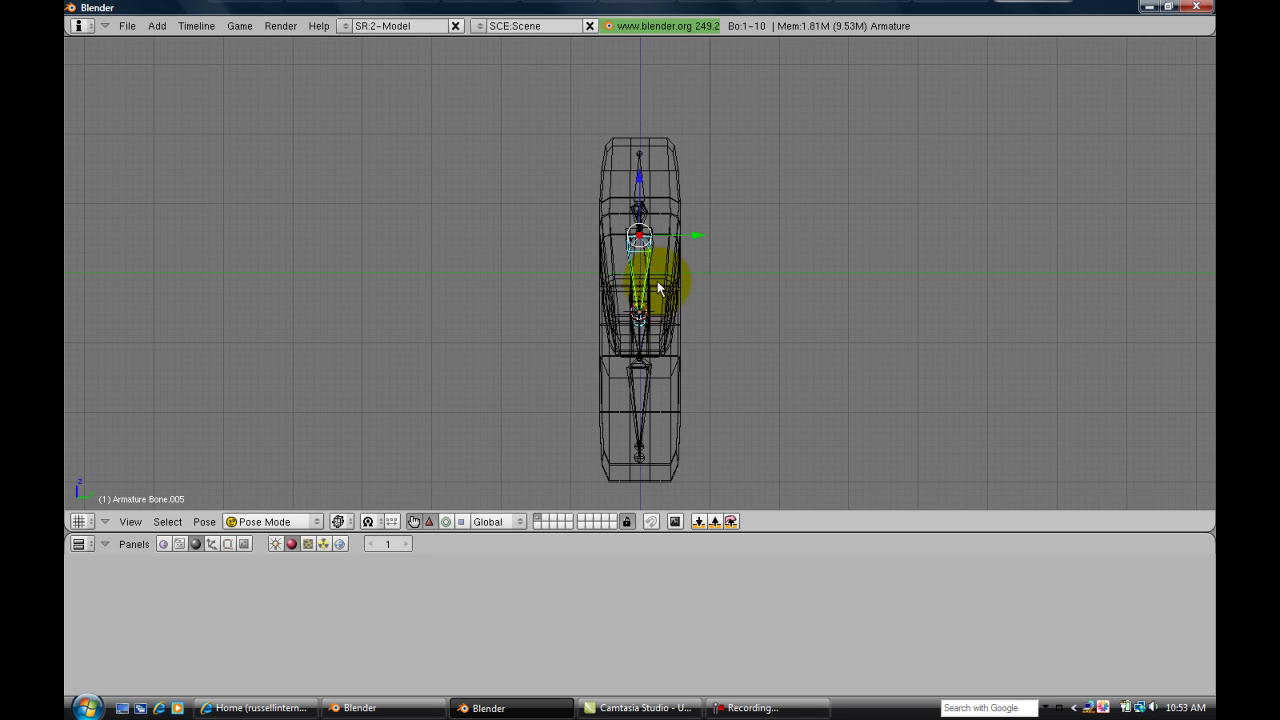
pyautogui.moveTo(640, 320); pyautogui.dragTo(609, 306, button='middle')
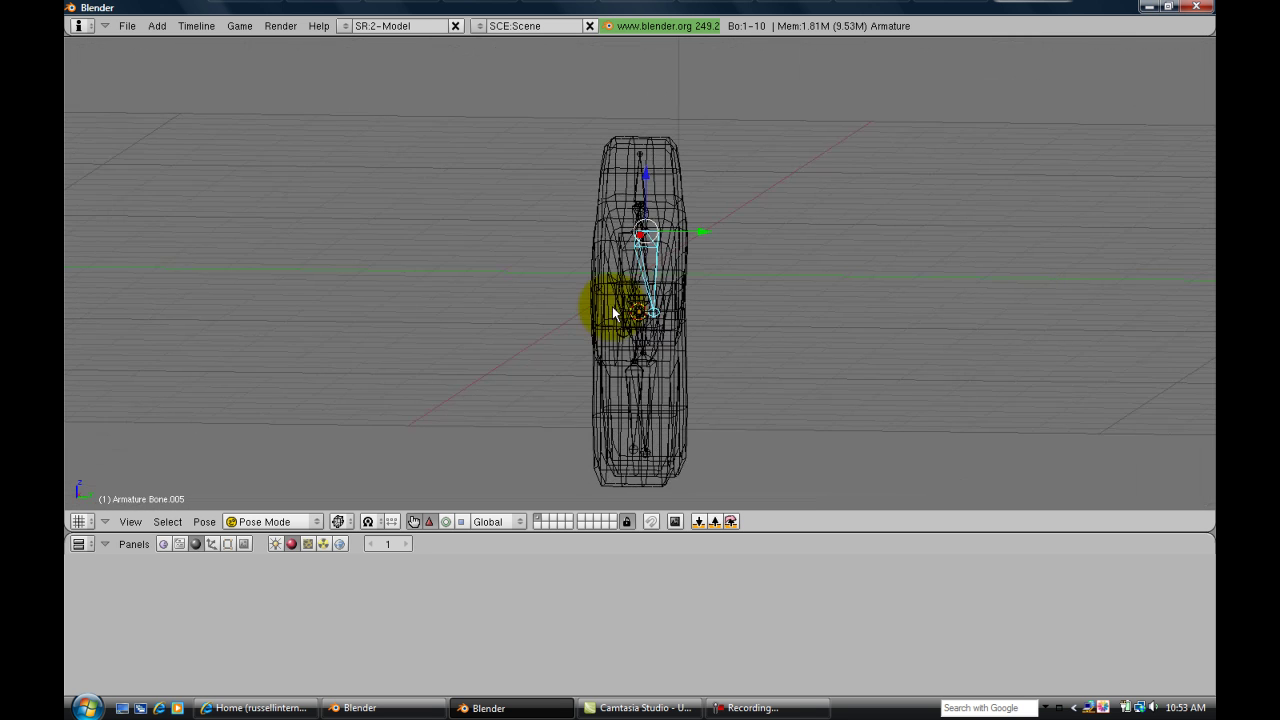
# Step: Split the 3D view vertically and change the new area to the Action Editor
pyautogui.rightClick(773, 532)
pyautogui.click(771, 530)
pyautogui.click(760, 524)
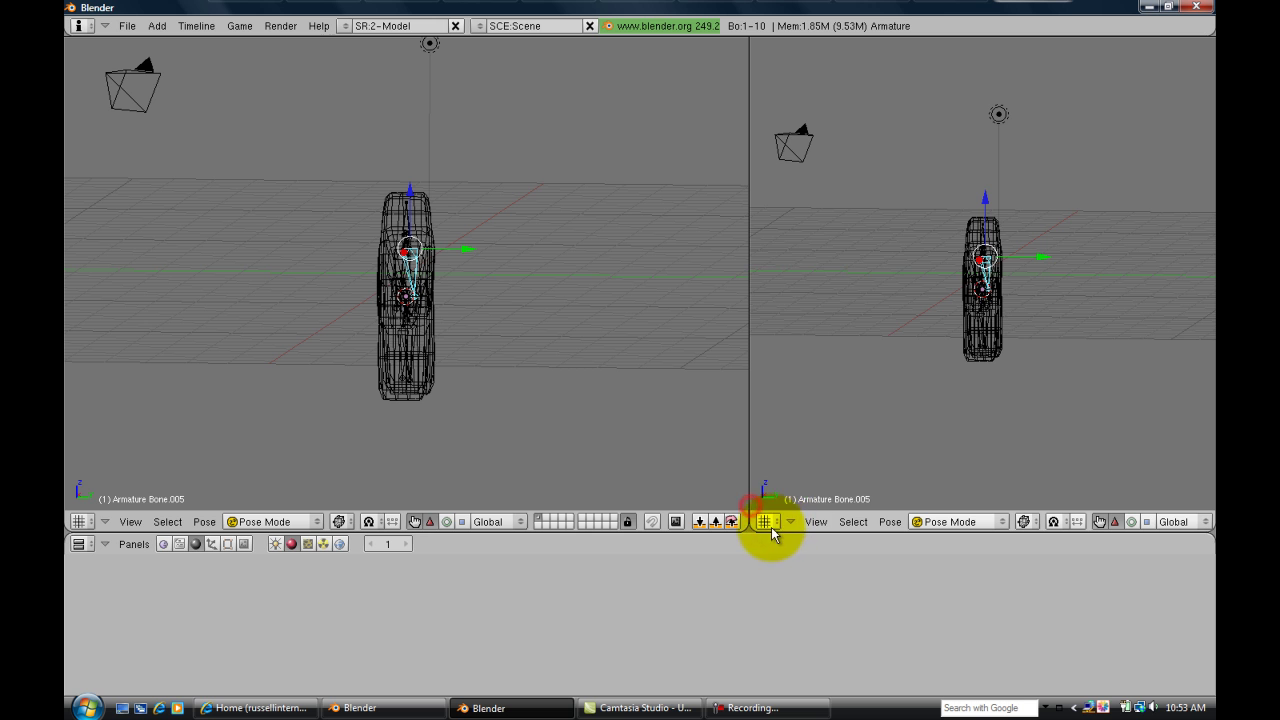
pyautogui.click(767, 522)
pyautogui.click(803, 471)
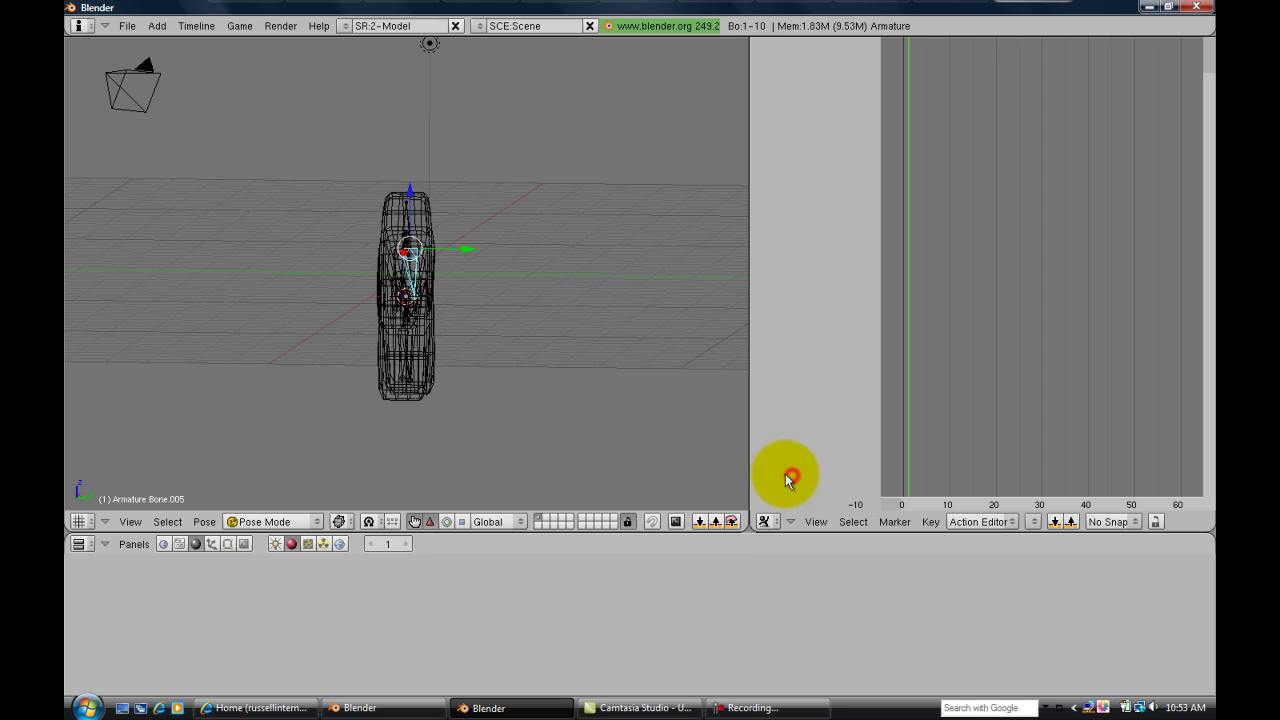
# Step: Split the Action Editor area horizontally and make its upper part a 3D View showing the figure at an angle
pyautogui.rightClick(750, 283)
pyautogui.click(750, 283)
pyautogui.click(760, 285)
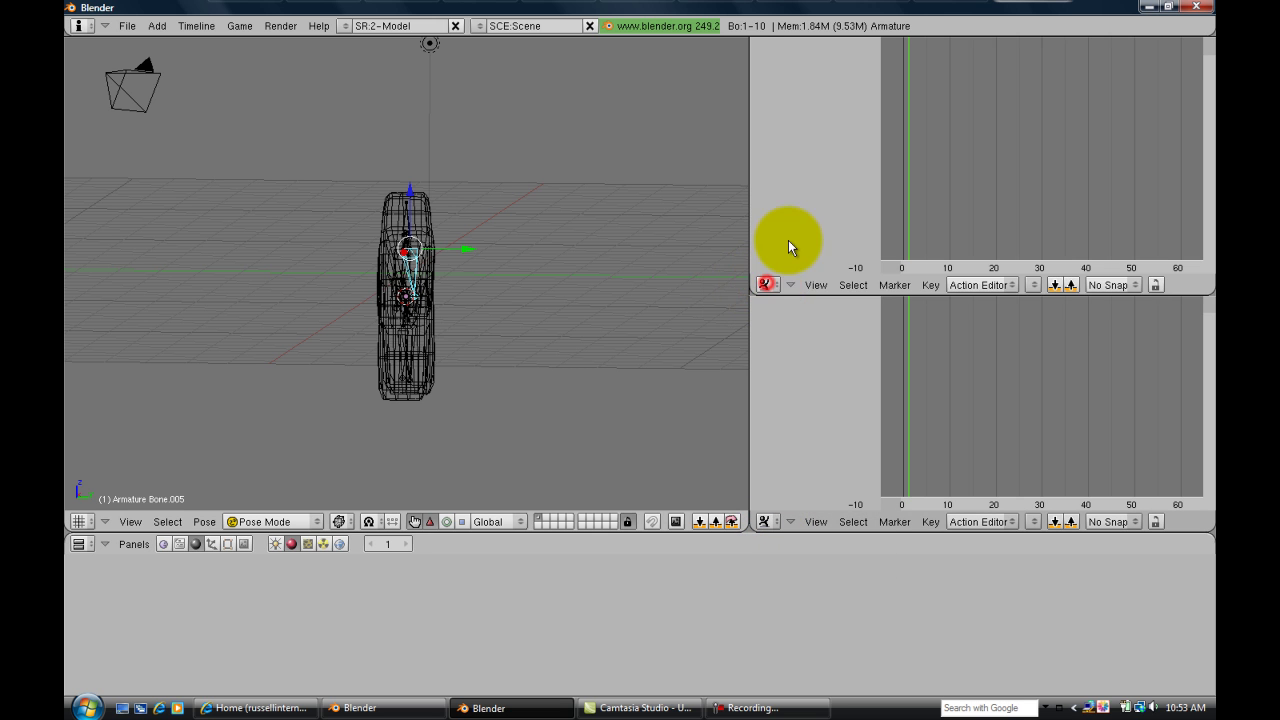
pyautogui.click(765, 284)
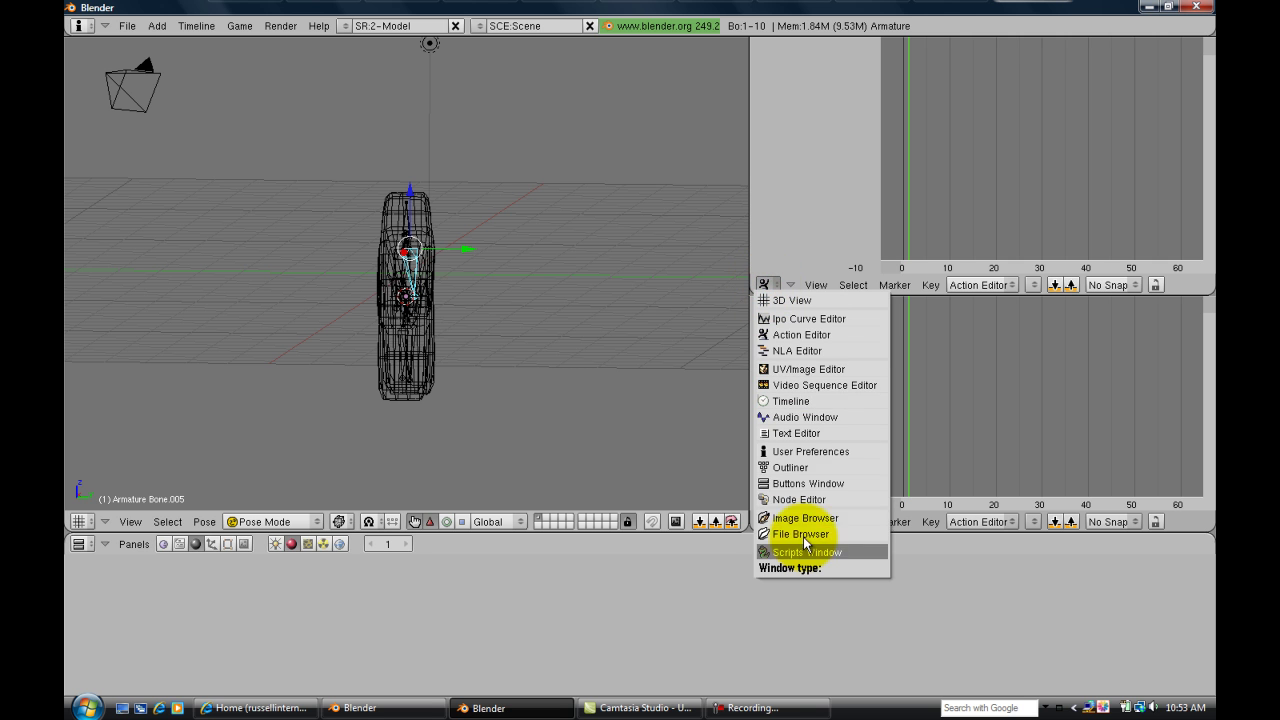
pyautogui.click(806, 301)
pyautogui.moveTo(1041, 160); pyautogui.dragTo(964, 133, button='middle')
# Step: Set the small 3D view's draw type to Solid
pyautogui.click(768, 284)
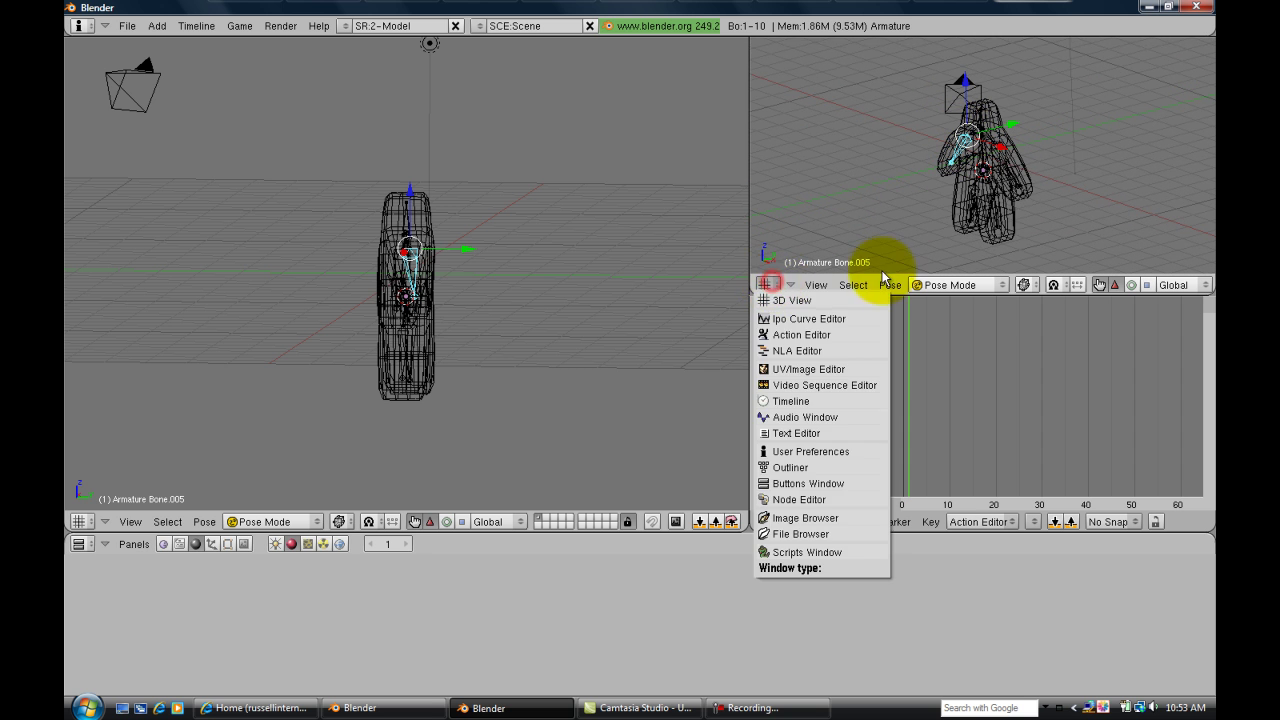
pyautogui.click(1024, 285)
pyautogui.click(1032, 241)
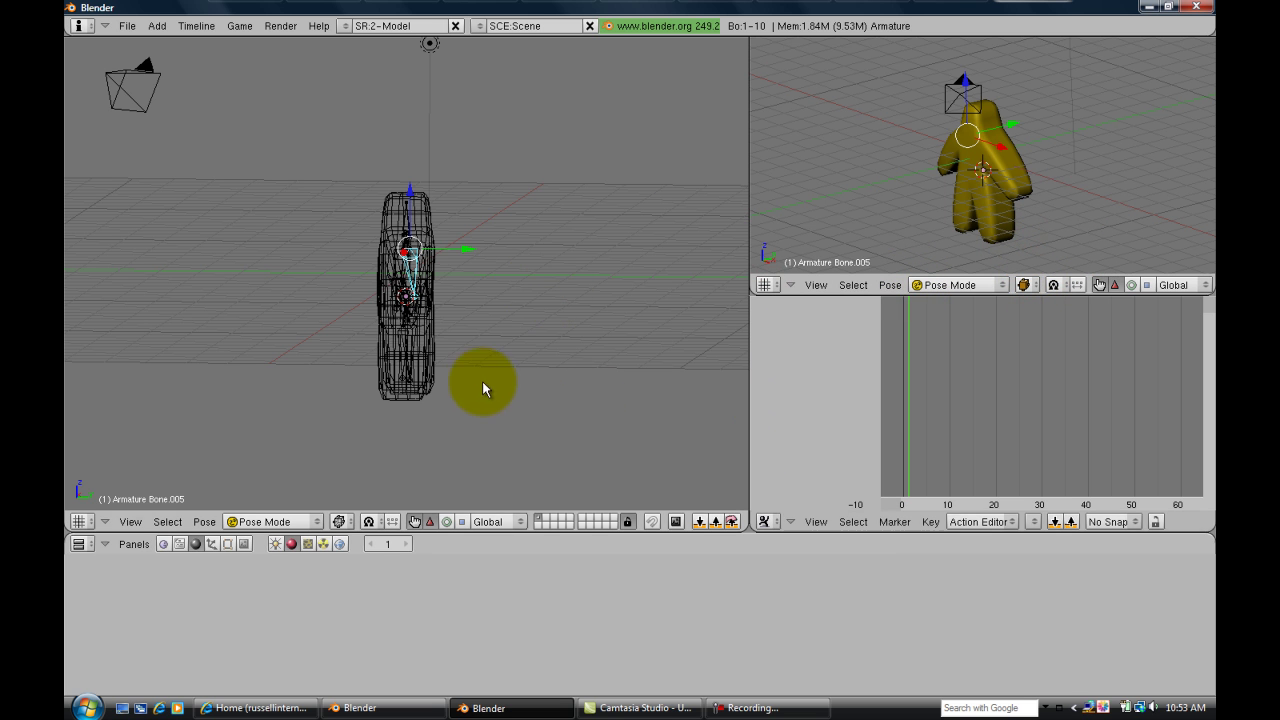
# Step: Select all bones and insert a LocRotScale keyframe for the standing pose at frame 1
pyautogui.moveTo(404, 305); pyautogui.dragTo(514, 292, button='middle')
pyautogui.press('a')
pyautogui.rightClick(398, 360)
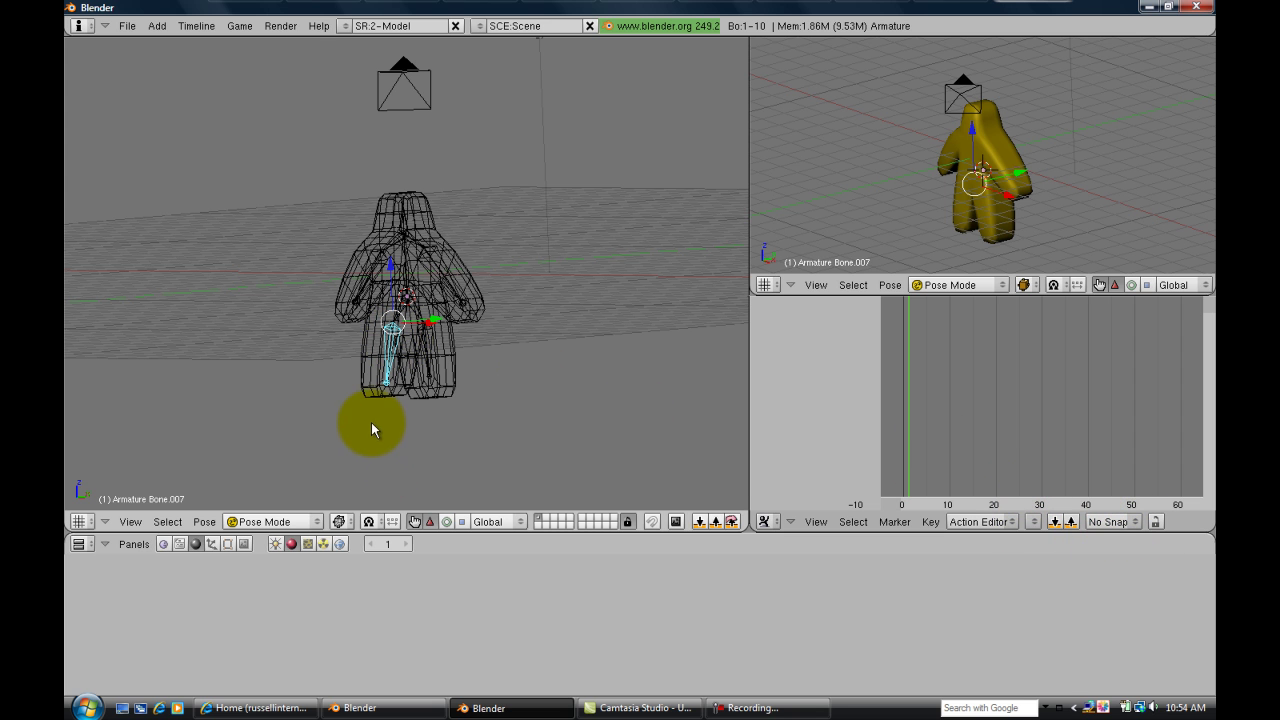
pyautogui.press('a')
pyautogui.press('a')
pyautogui.press('i')
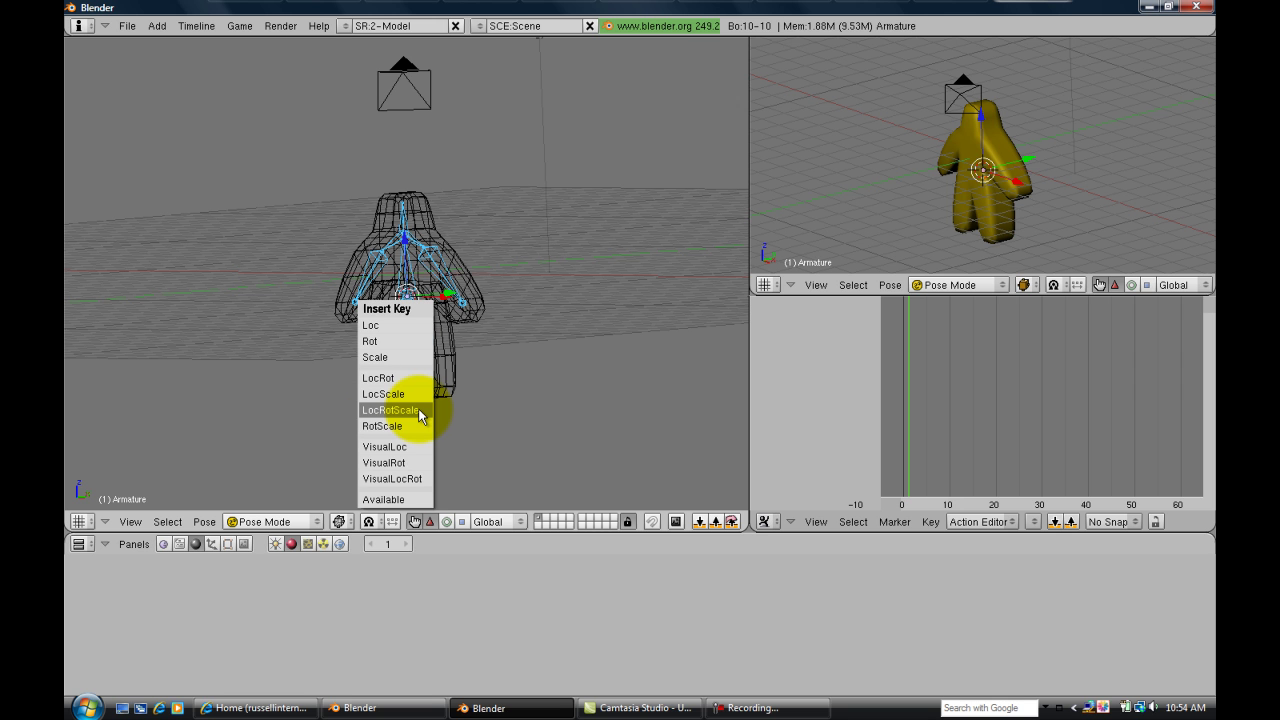
pyautogui.click(418, 410)
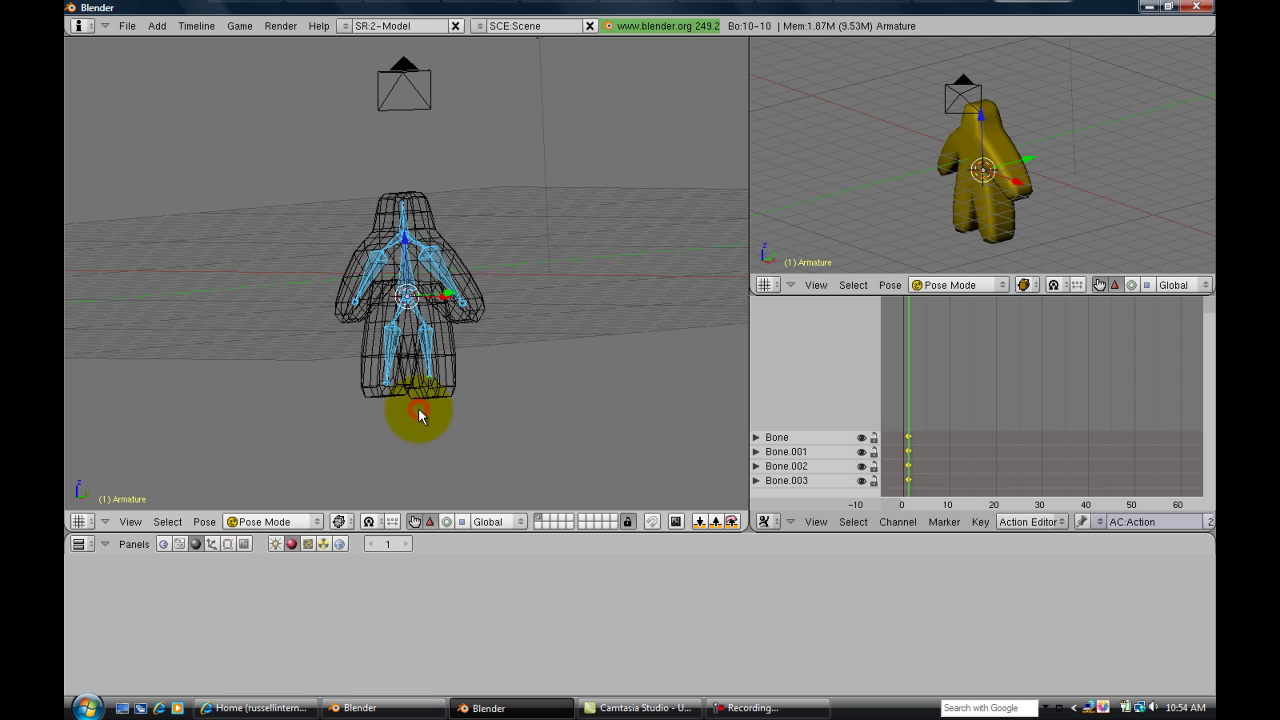
# Step: Advance to frame 5 and, in side view, swing the leg bone on the negative X side forward toward negative Y
pyautogui.moveTo(540, 358); pyautogui.dragTo(402, 338, button='middle')
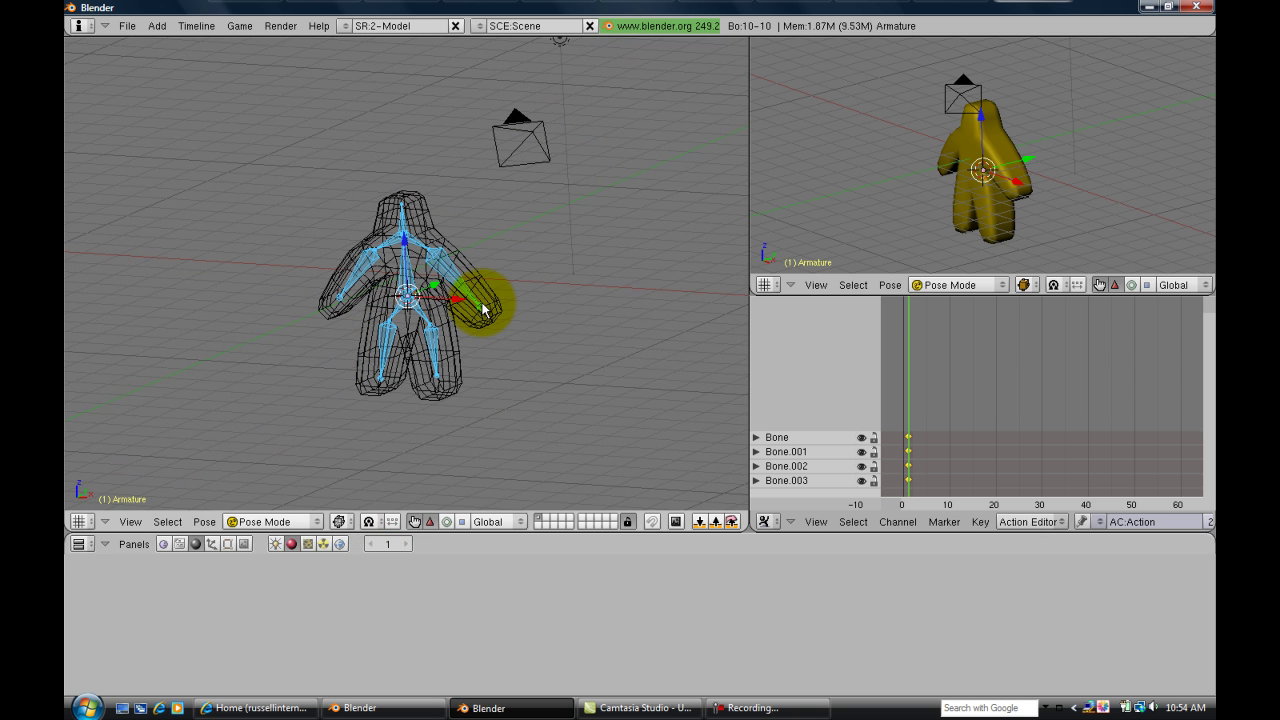
pyautogui.press('Right')
pyautogui.press('Right')
pyautogui.press('Right')
pyautogui.rightClick(371, 366)
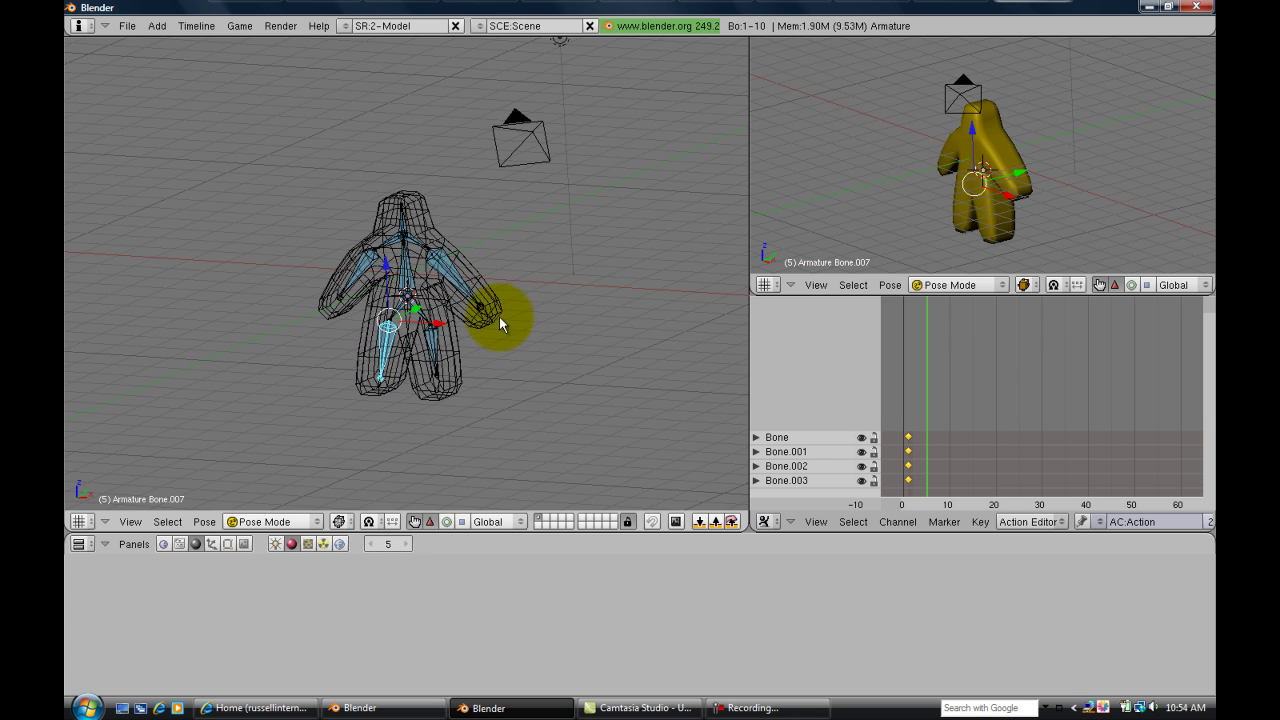
pyautogui.press('KP_3')
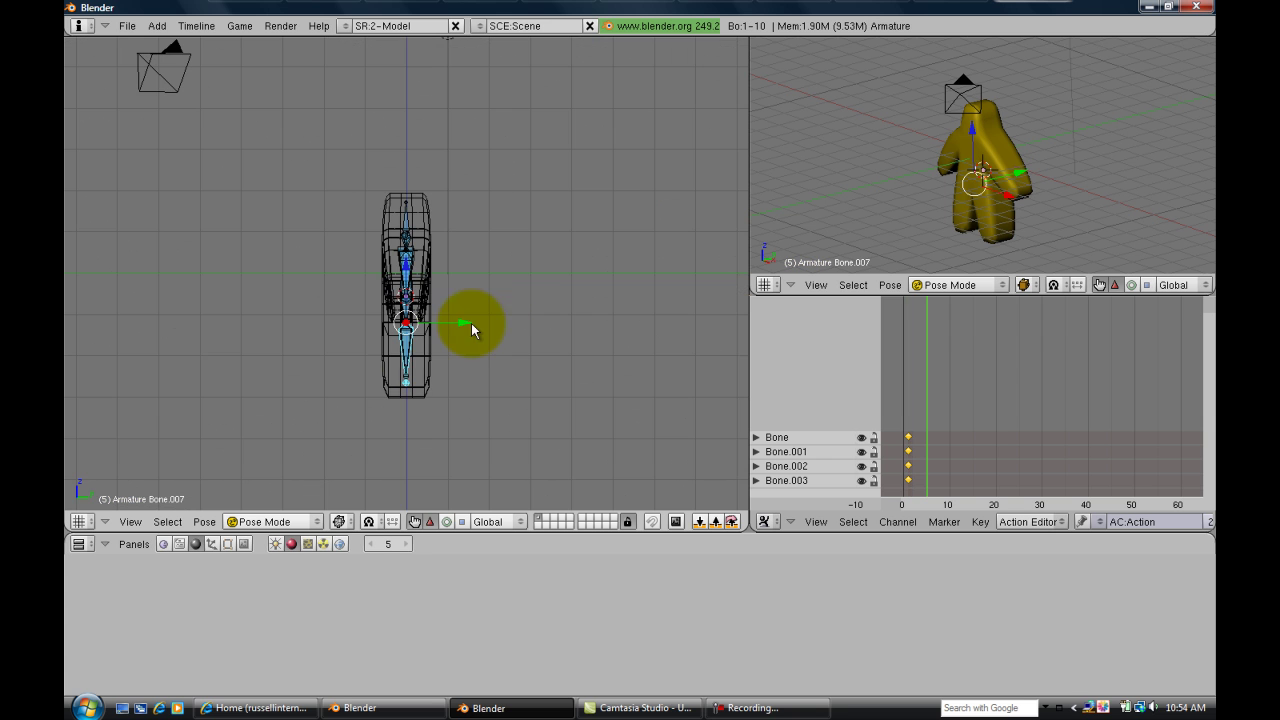
pyautogui.press('r')
pyautogui.click(407, 374)
# Step: Swing the leg bone on the positive X side backward toward positive Y, mirroring the forward leg
pyautogui.rightClick(407, 374)
pyautogui.press('r')
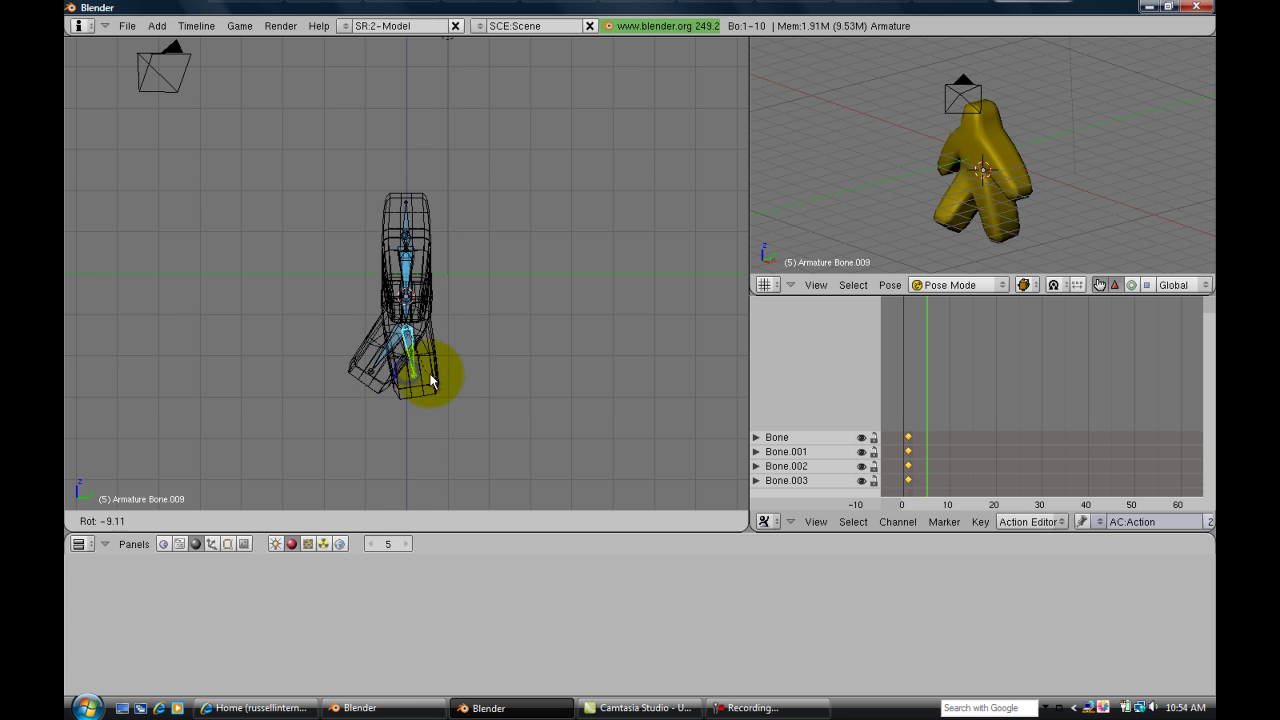
pyautogui.click(440, 372)
pyautogui.rightClick(406, 290)
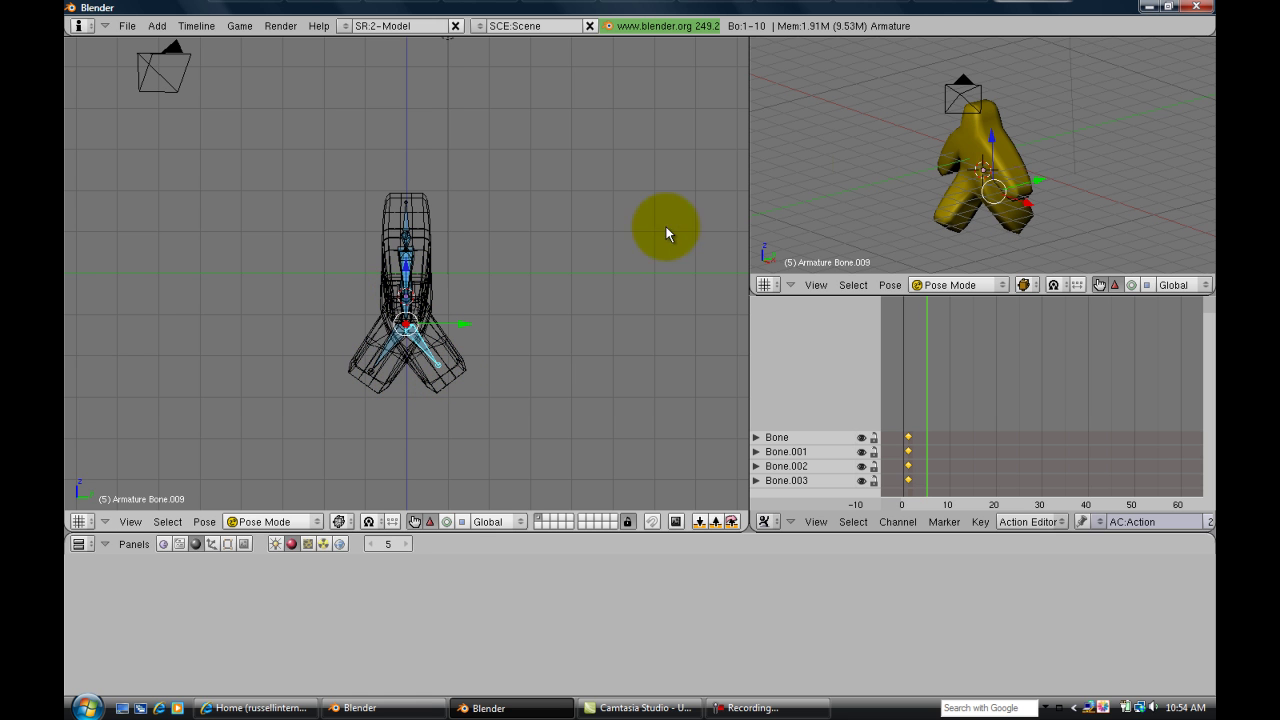
# Step: Swing the arm bone on the negative X side backward and the one on the positive X side forward, opposite the legs
pyautogui.rightClick(942, 148)
pyautogui.press('r')
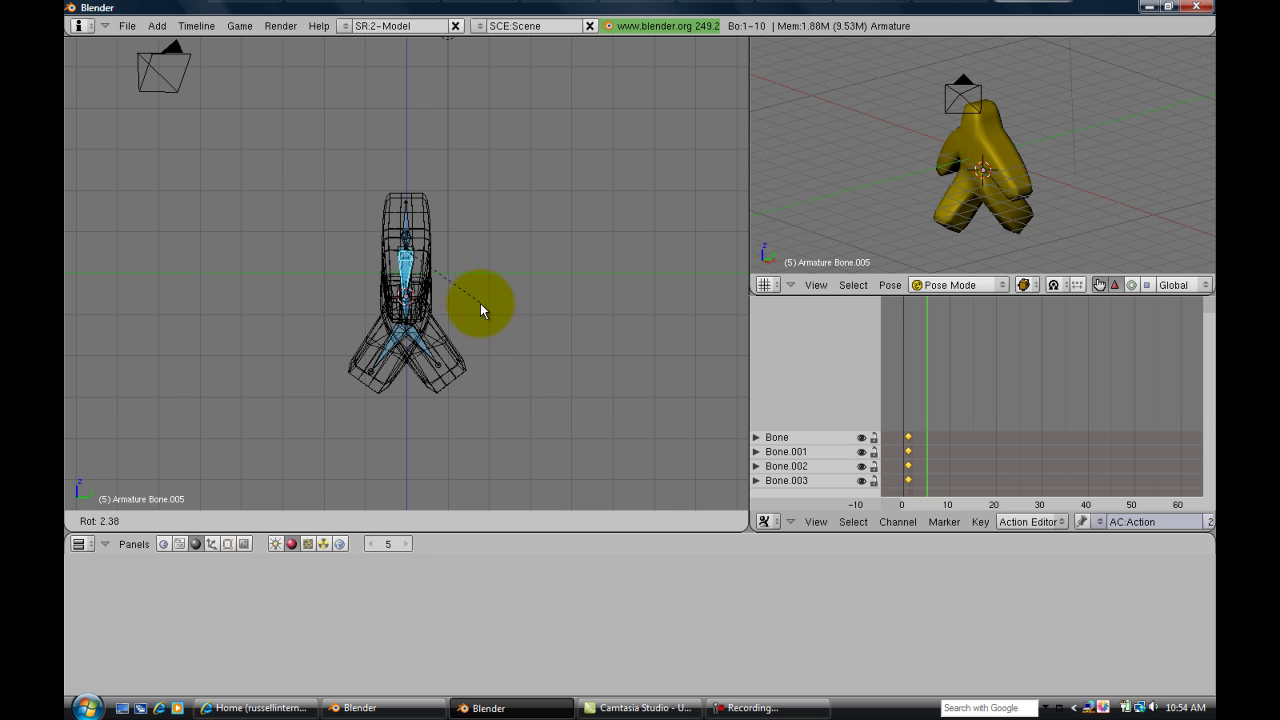
pyautogui.click(608, 252)
pyautogui.rightClick(985, 125)
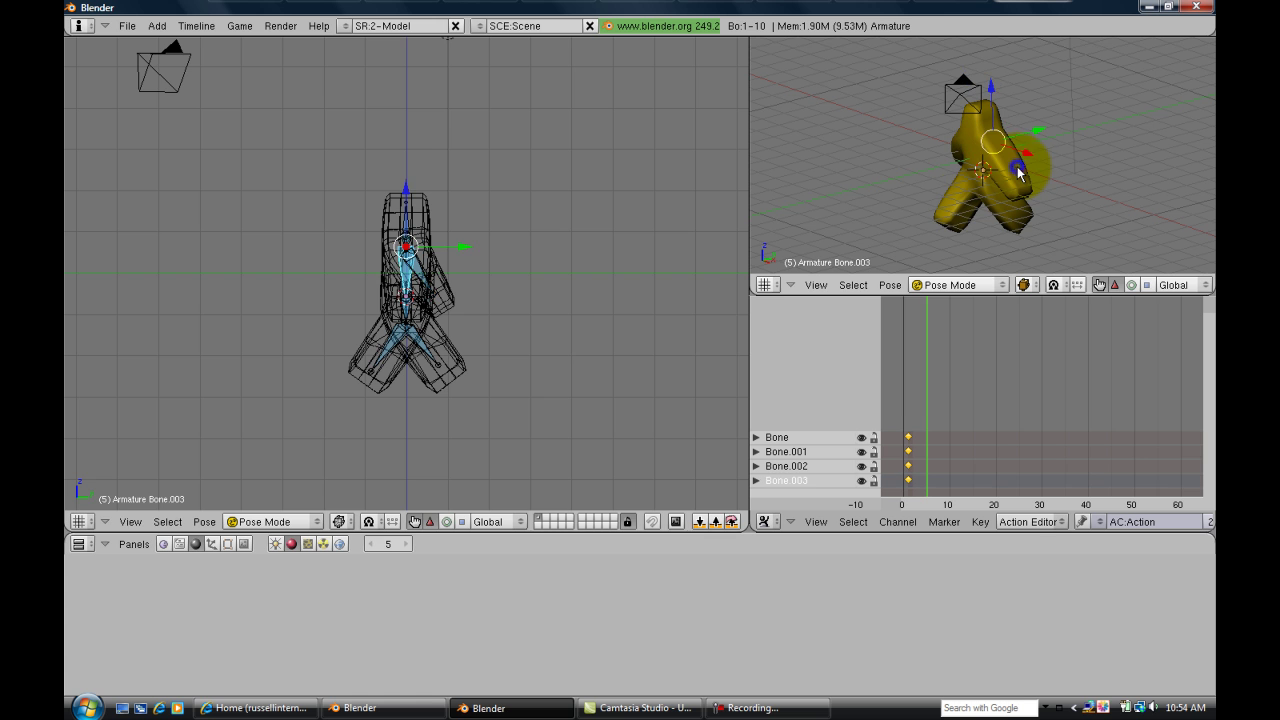
pyautogui.press('r')
pyautogui.click(390, 334)
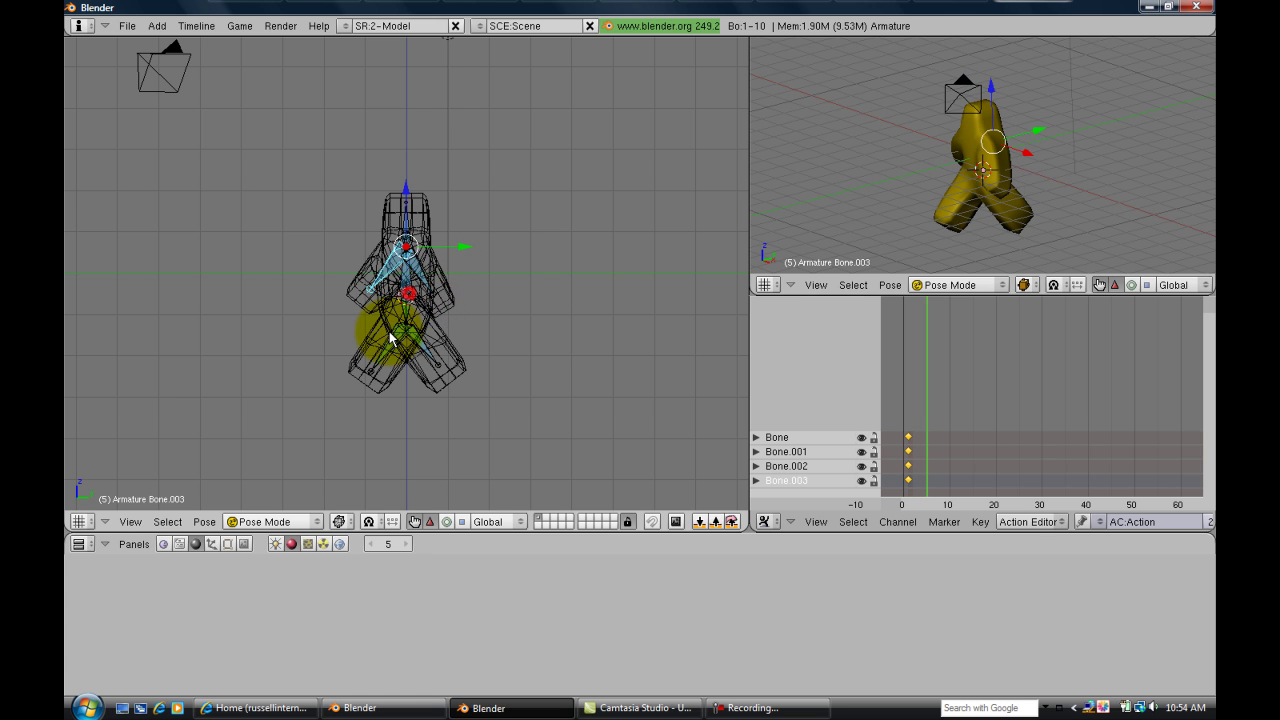
# Step: Select all bones and insert a keyframe for the stride pose at frame 5
pyautogui.press('a')
pyautogui.press('a')
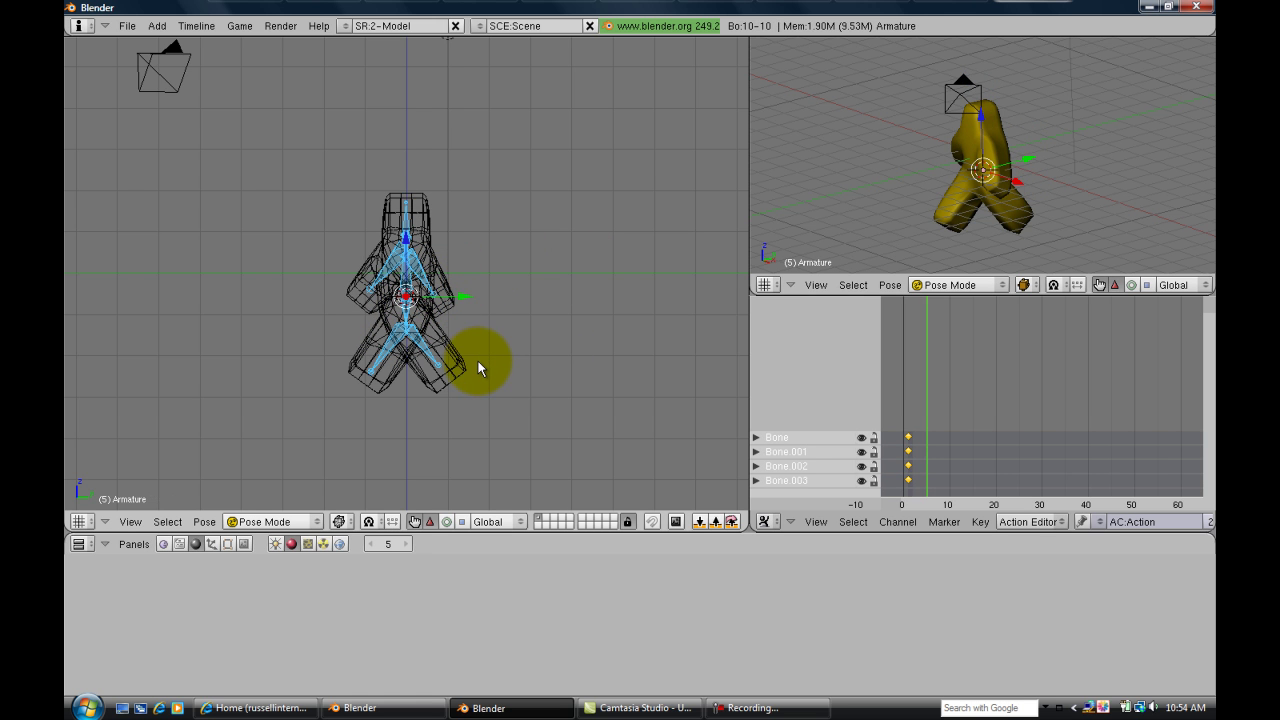
pyautogui.press('i')
pyautogui.click(478, 361)
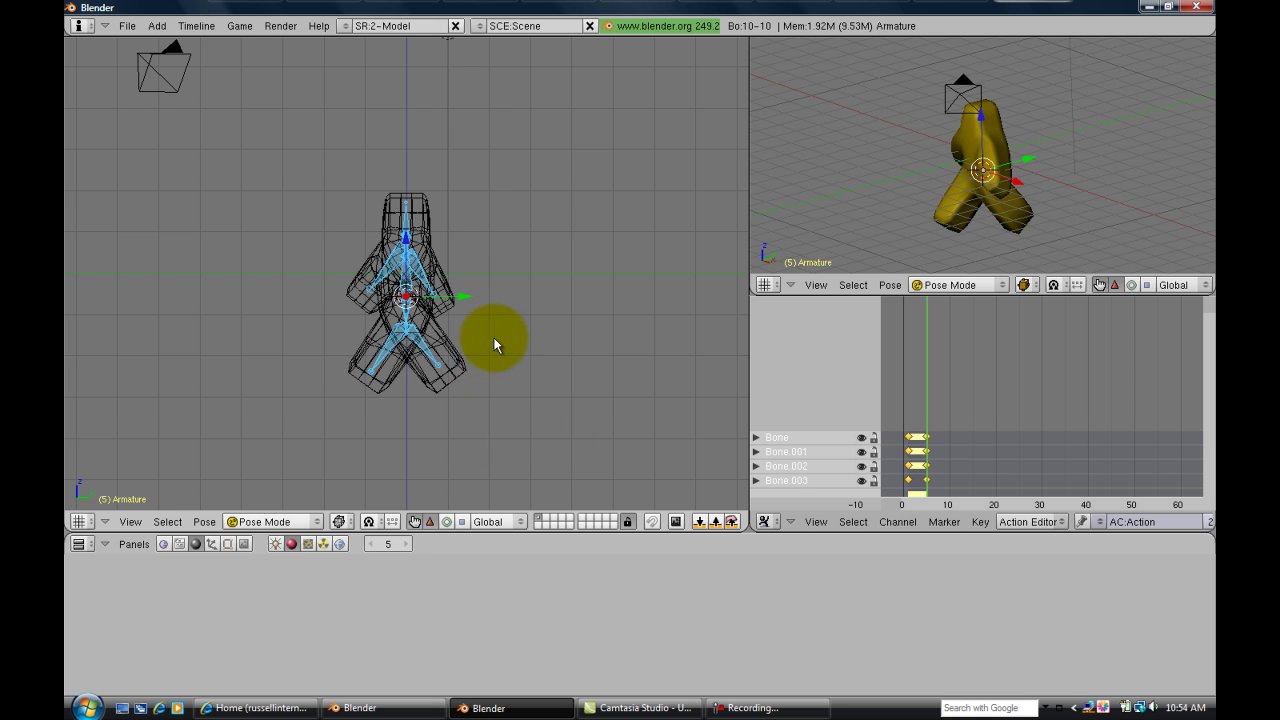
# Step: Try to rotate both leg bones and both arm bones back to vertical while still on frame 5
pyautogui.rightClick(378, 376)
pyautogui.press('r')
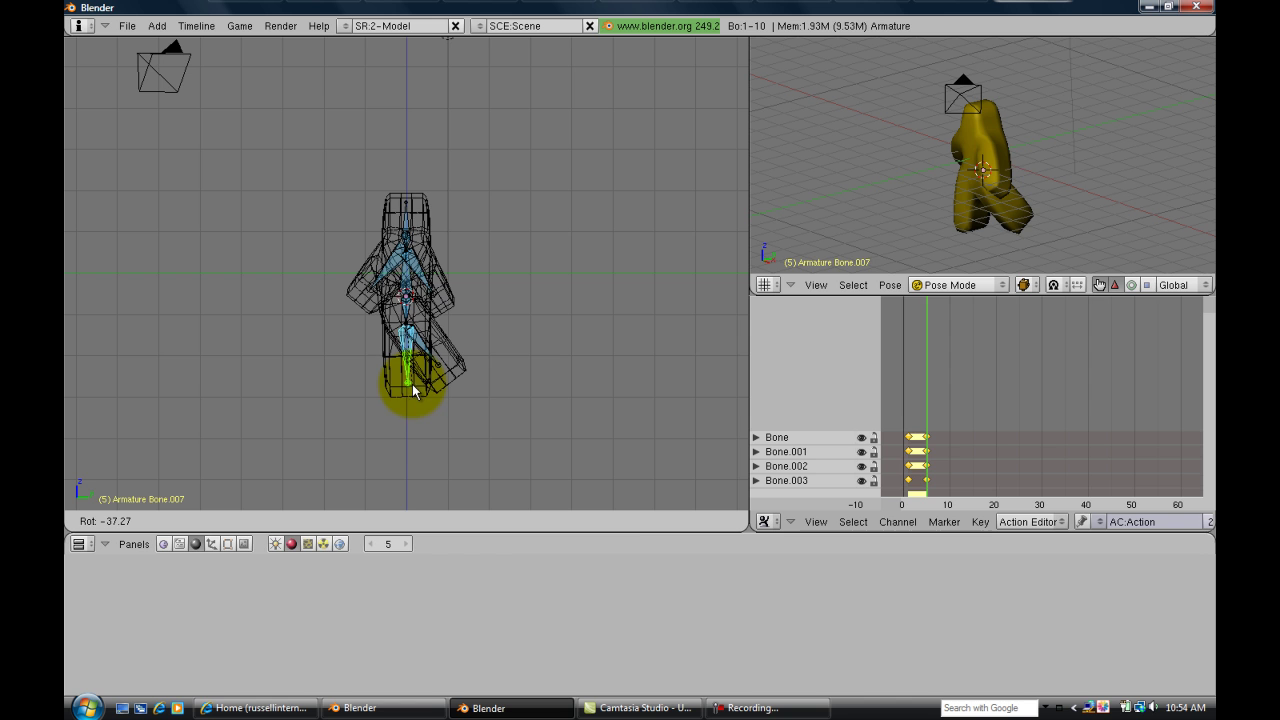
pyautogui.click(412, 386)
pyautogui.rightClick(466, 371)
pyautogui.rightClick(441, 369)
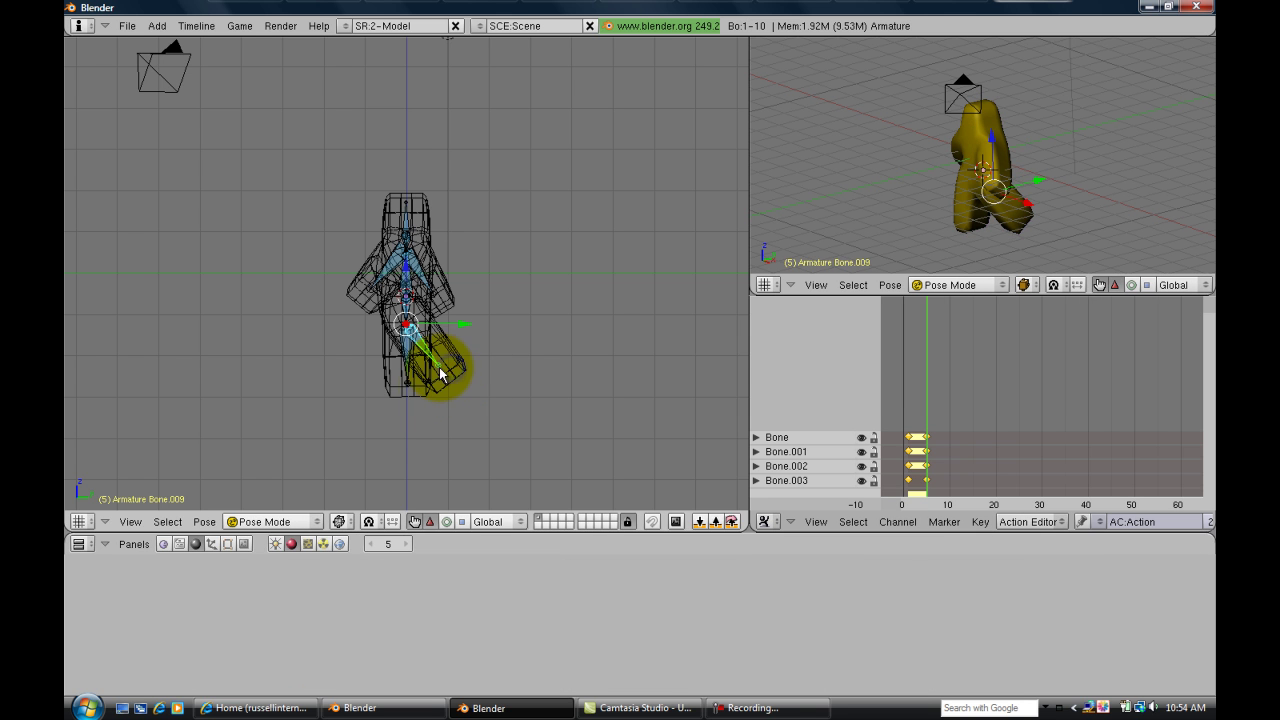
pyautogui.press('r')
pyautogui.click(410, 407)
pyautogui.rightClick(365, 282)
pyautogui.press('r')
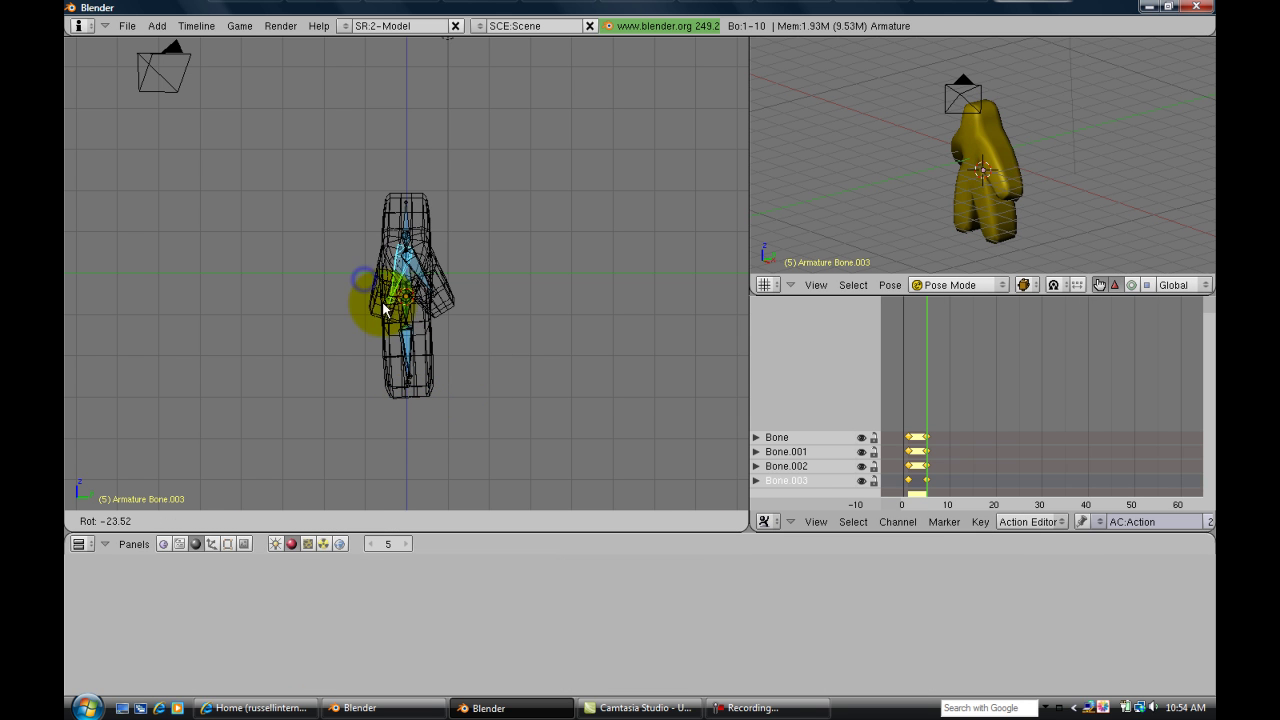
pyautogui.click(455, 290)
pyautogui.rightClick(425, 300)
pyautogui.press('r')
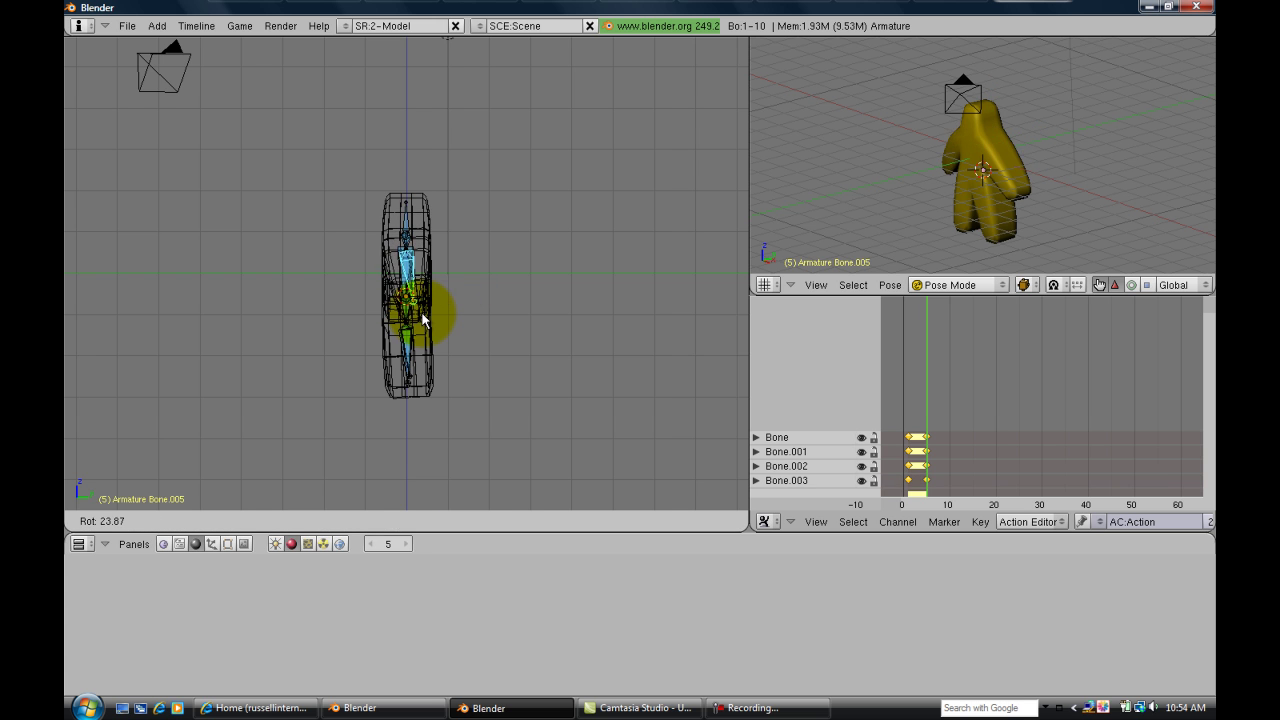
pyautogui.click(533, 320)
# Step: Advance to frame 10 and rotate both leg bones back to vertical in side view
pyautogui.press('Right')
pyautogui.press('Right')
pyautogui.press('Right')
pyautogui.press('Right')
pyautogui.press('Right')
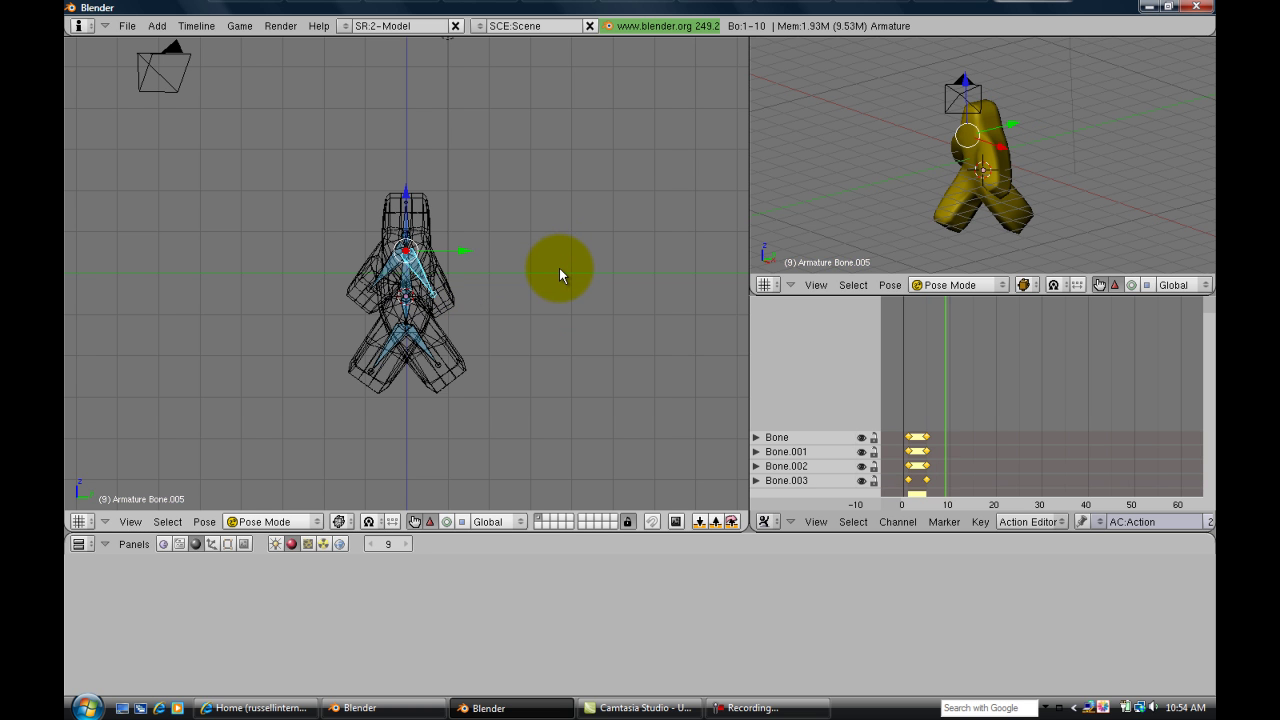
pyautogui.rightClick(395, 368)
pyautogui.press('r')
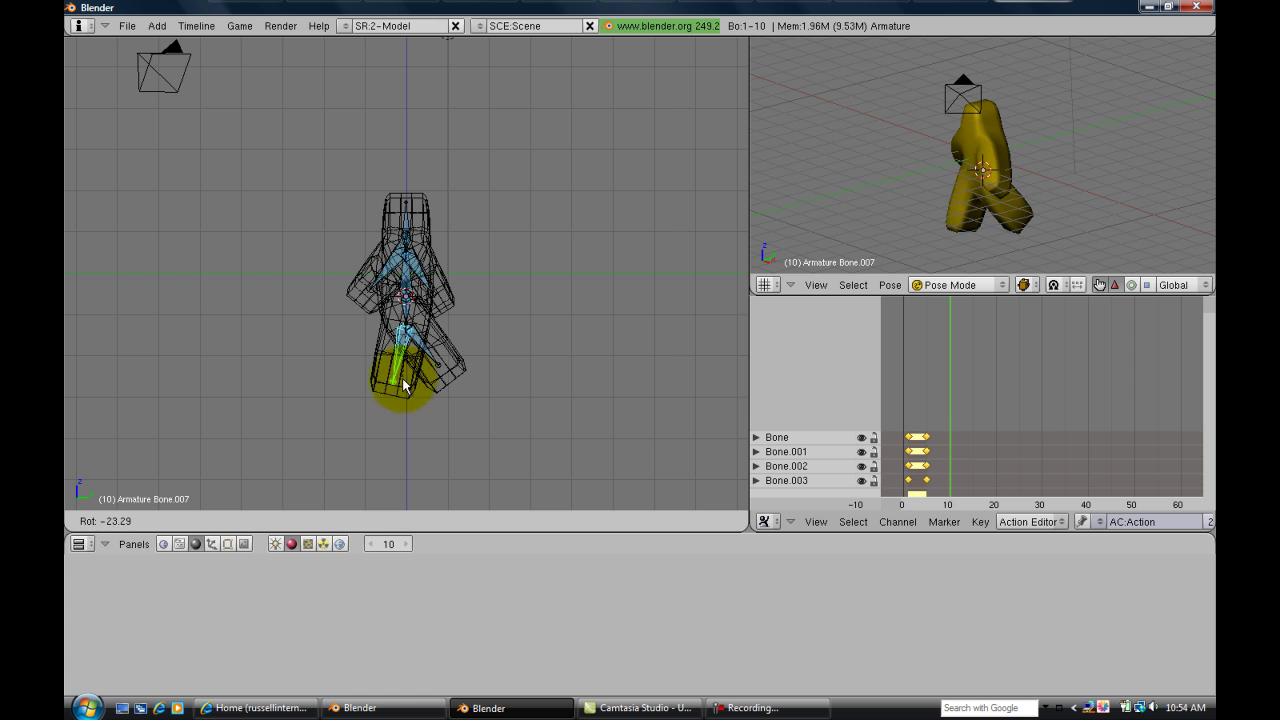
pyautogui.click(411, 384)
pyautogui.rightClick(420, 388)
pyautogui.press('r')
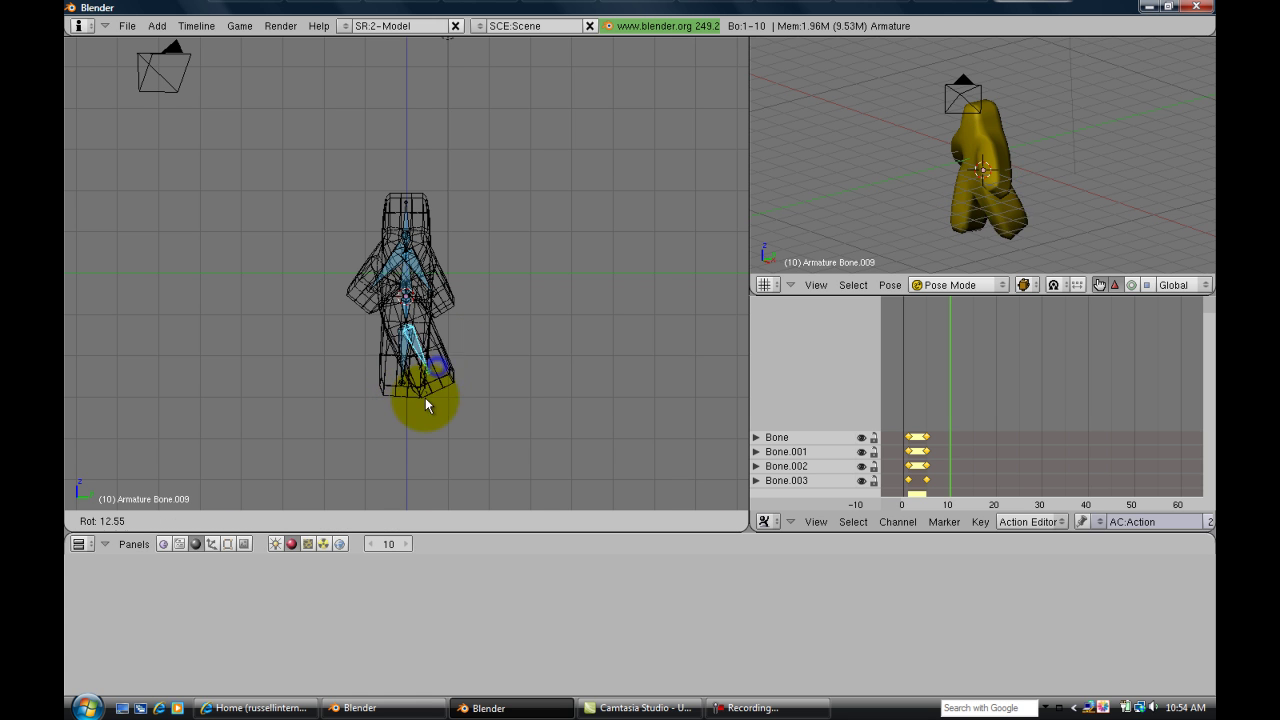
pyautogui.click(398, 407)
# Step: Rotate both arm bones back down to vertical, in line with the torso, at frame 10
pyautogui.rightClick(366, 286)
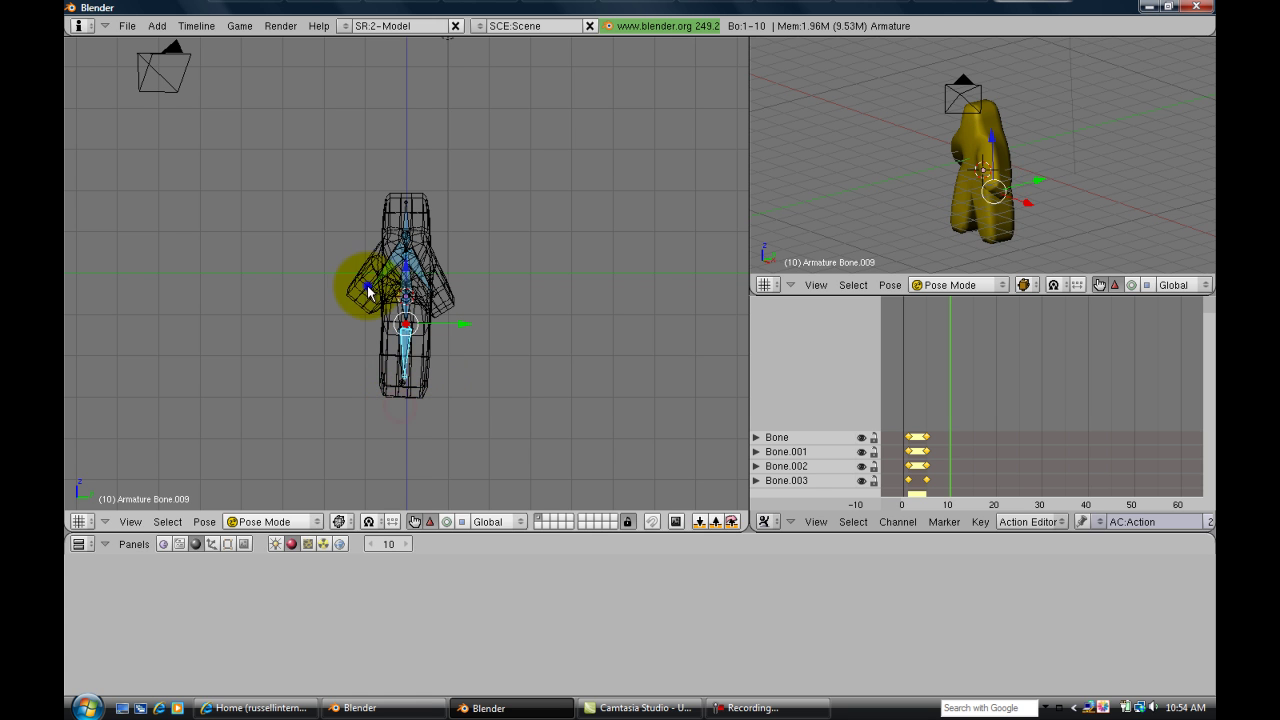
pyautogui.press('r')
pyautogui.click(440, 302)
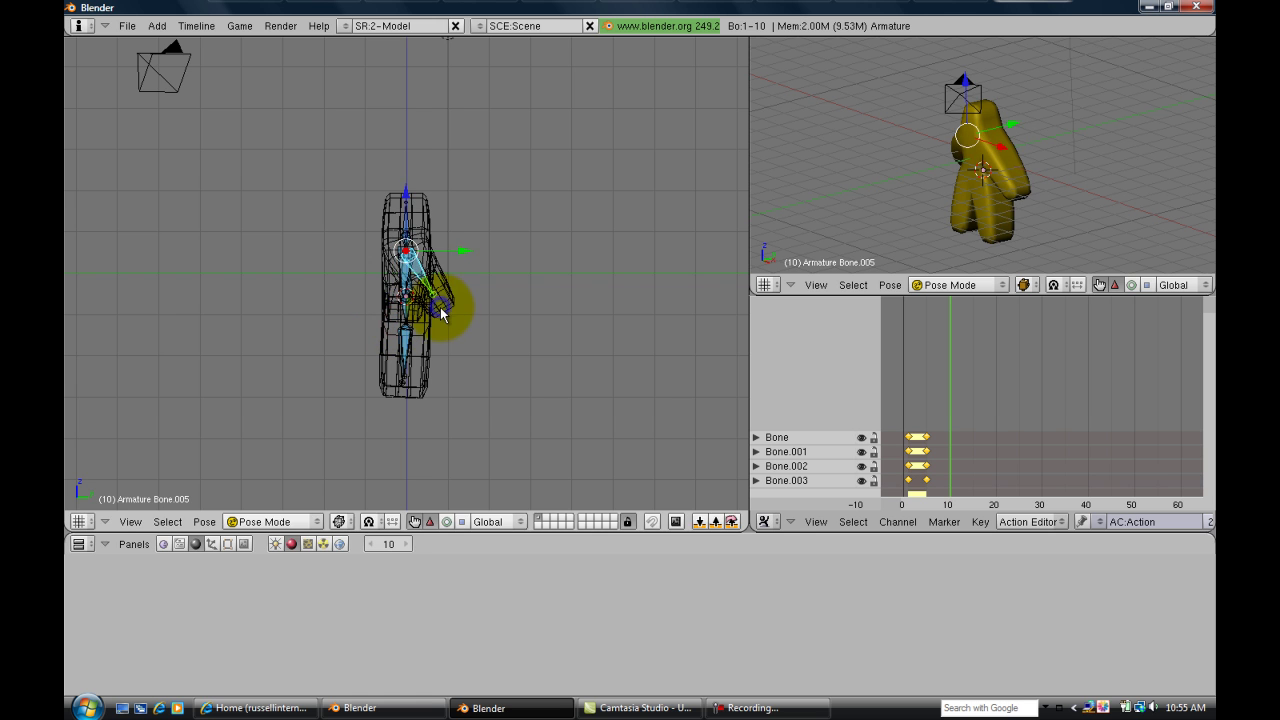
pyautogui.rightClick(409, 336)
pyautogui.press('r')
pyautogui.click(410, 340)
# Step: Select all bones and insert a keyframe for the standing pose at frame 10
pyautogui.press('a')
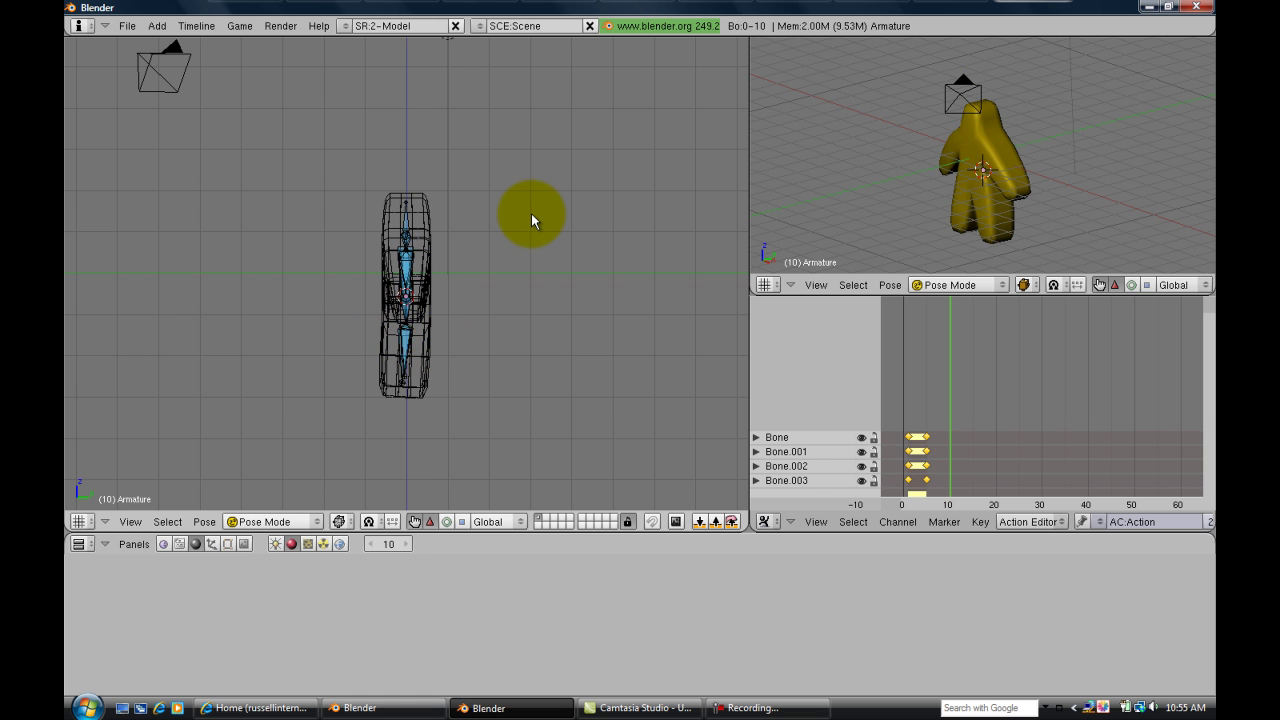
pyautogui.press('a')
pyautogui.press('i')
pyautogui.click(531, 213)
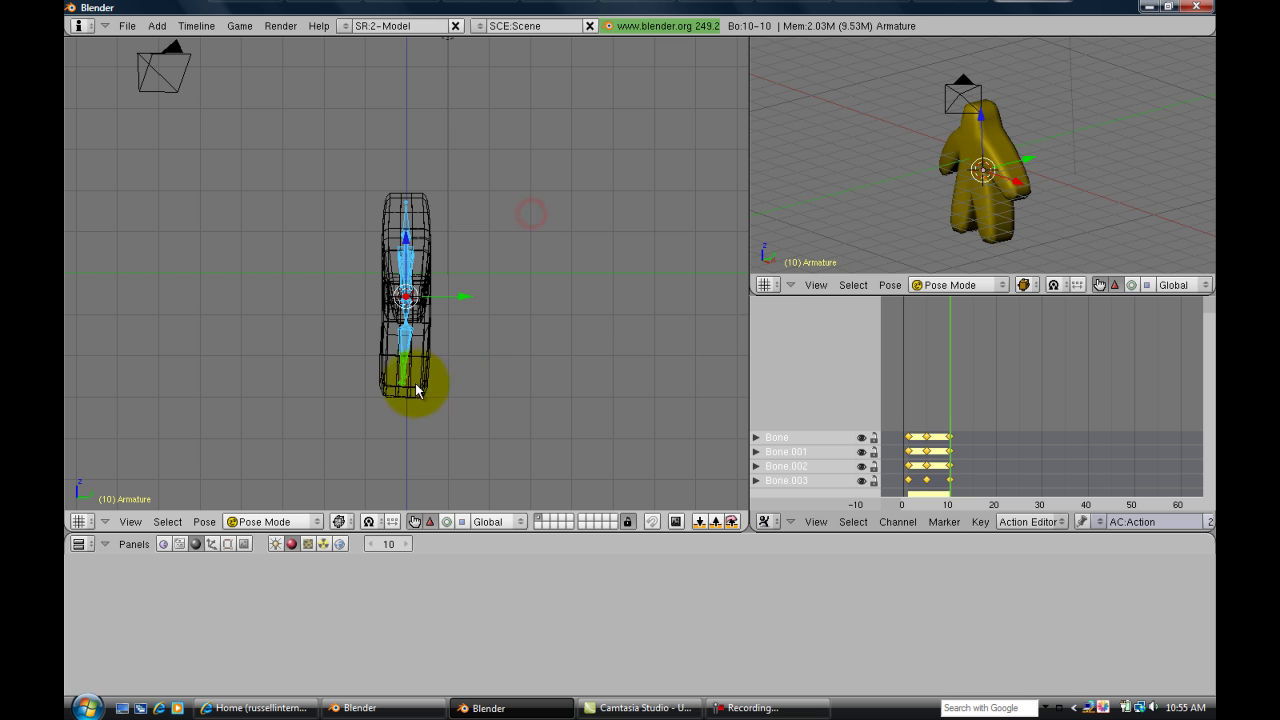
# Step: Swing the leg bone on the positive X side forward toward negative Y and the other leg bone backward toward positive Y
pyautogui.rightClick(997, 232)
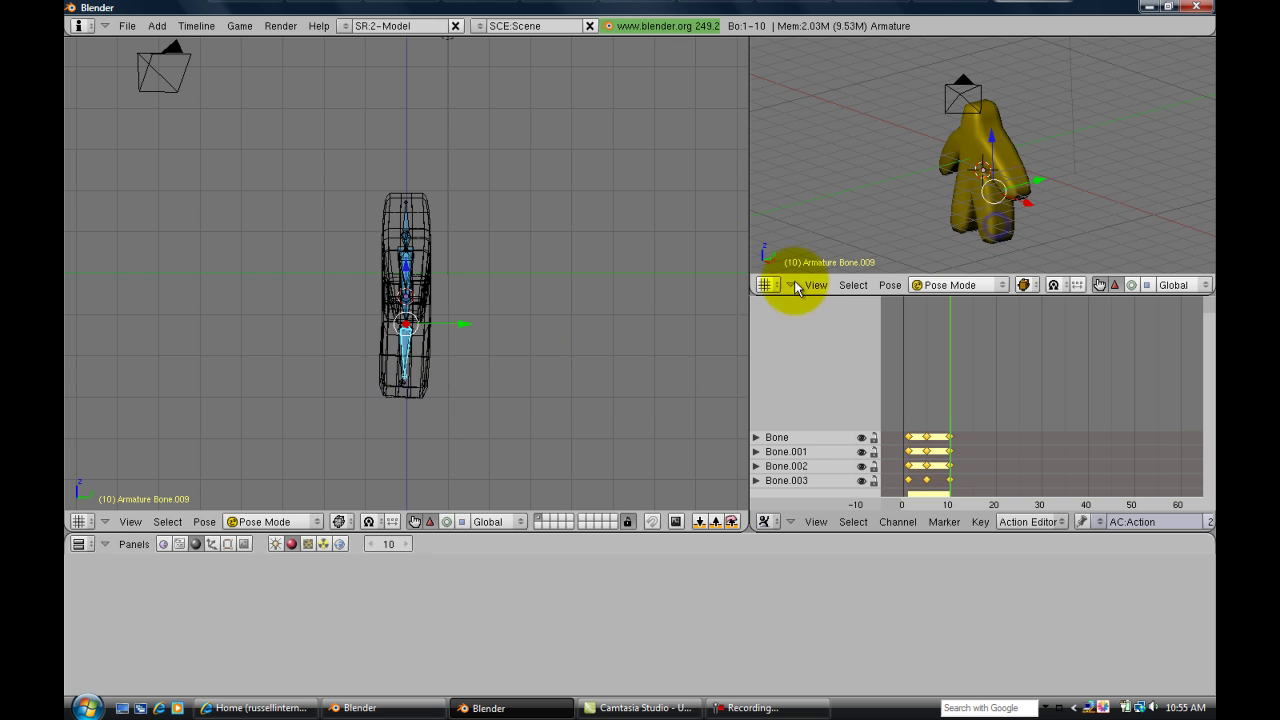
pyautogui.press('r')
pyautogui.click(385, 418)
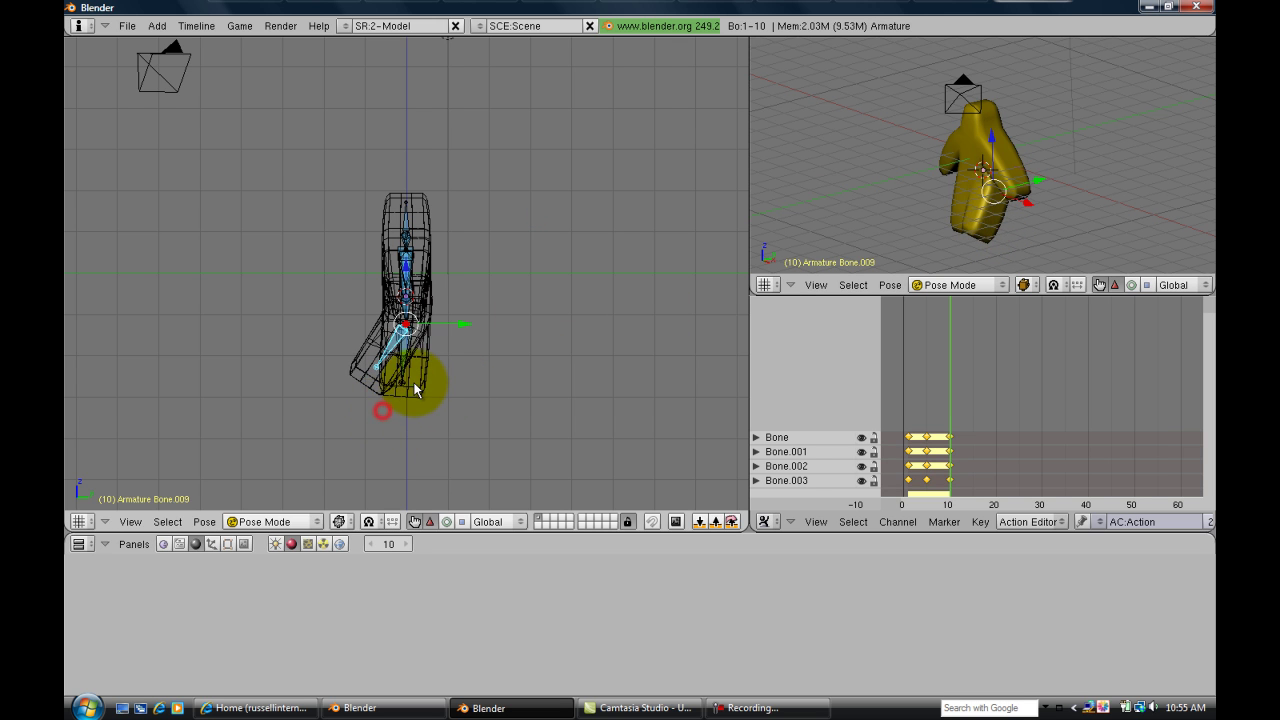
pyautogui.rightClick(430, 378)
pyautogui.press('r')
pyautogui.click(482, 390)
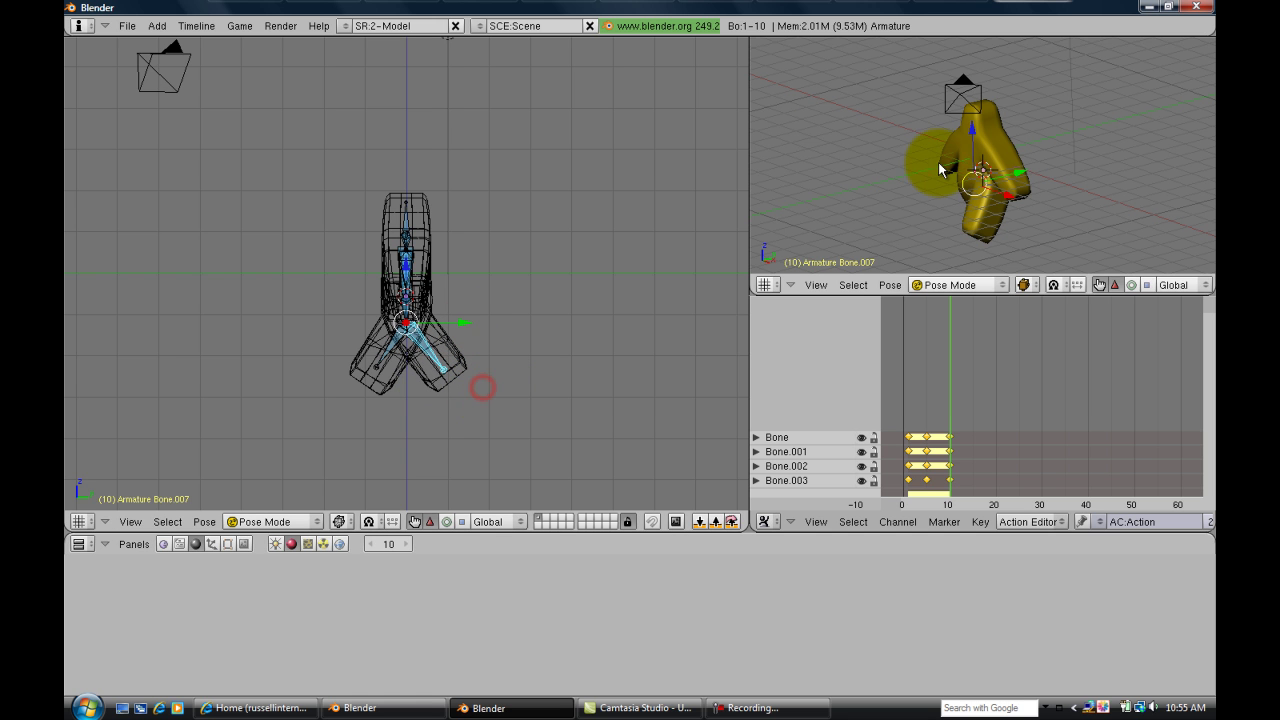
# Step: Rotate the negative X side arm bone about the X axis toward negative Y, and swing the opposite arm bone backward toward positive Y
pyautogui.rightClick(945, 168)
pyautogui.press('r')
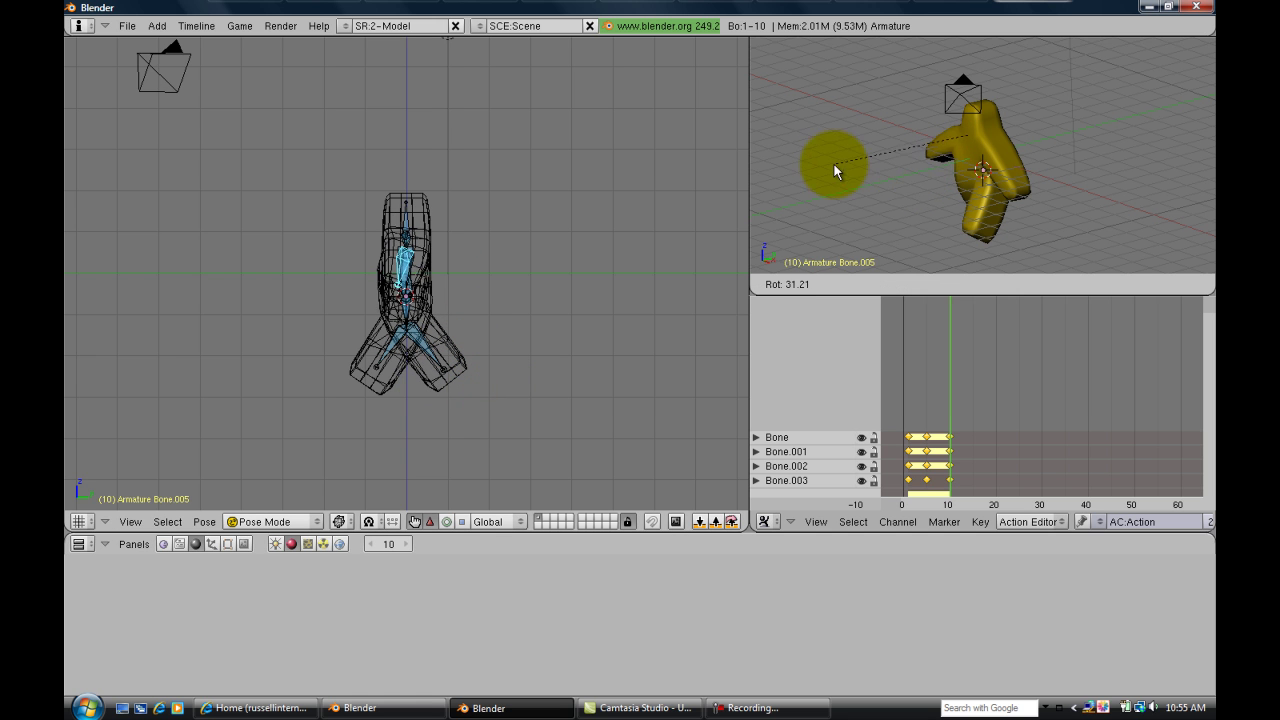
pyautogui.press('x')
pyautogui.click(821, 162)
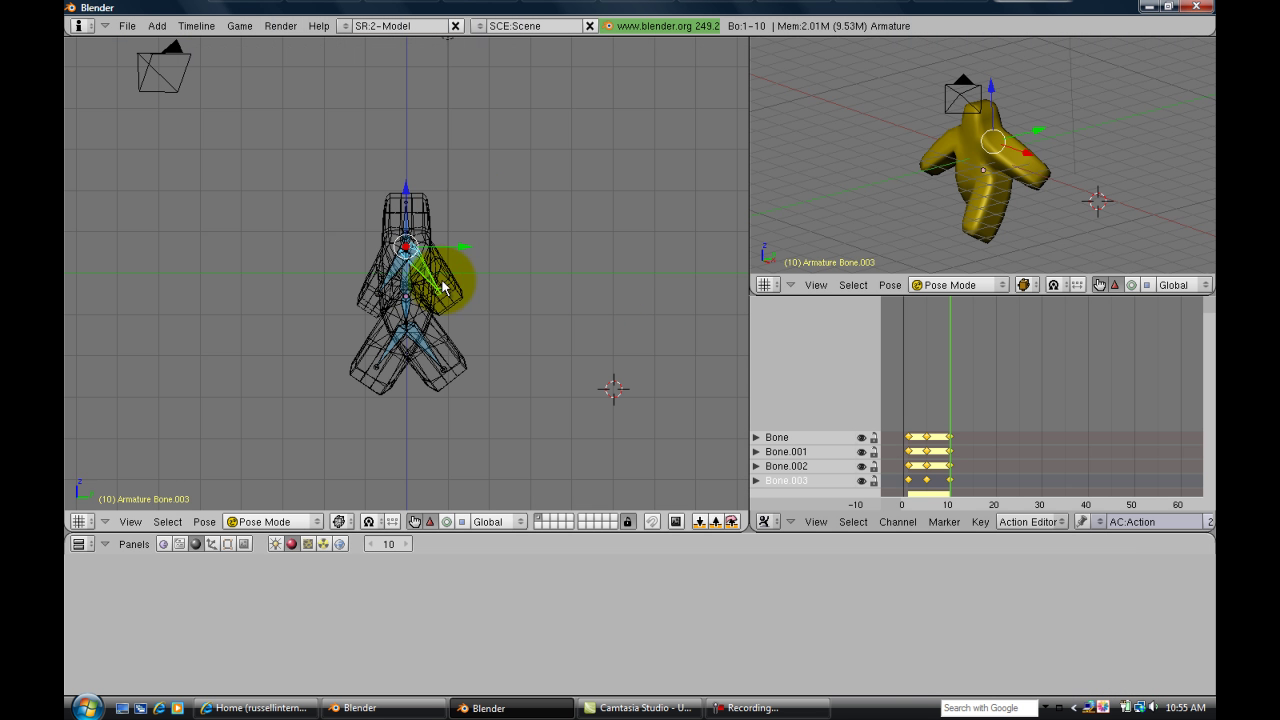
pyautogui.press('r')
pyautogui.click(478, 276)
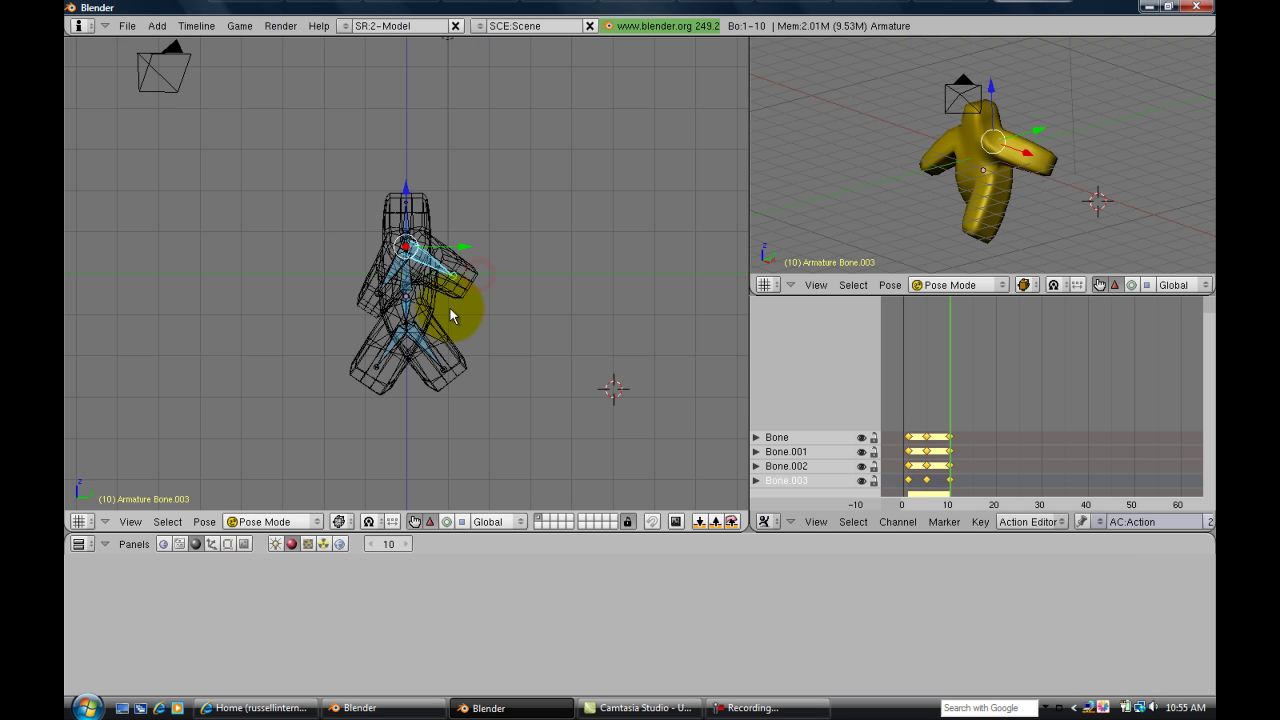
# Step: Select all bones and insert a LocRotScale keyframe for the opposite stride pose at frame 10
pyautogui.press('a')
pyautogui.press('a')
pyautogui.press('i')
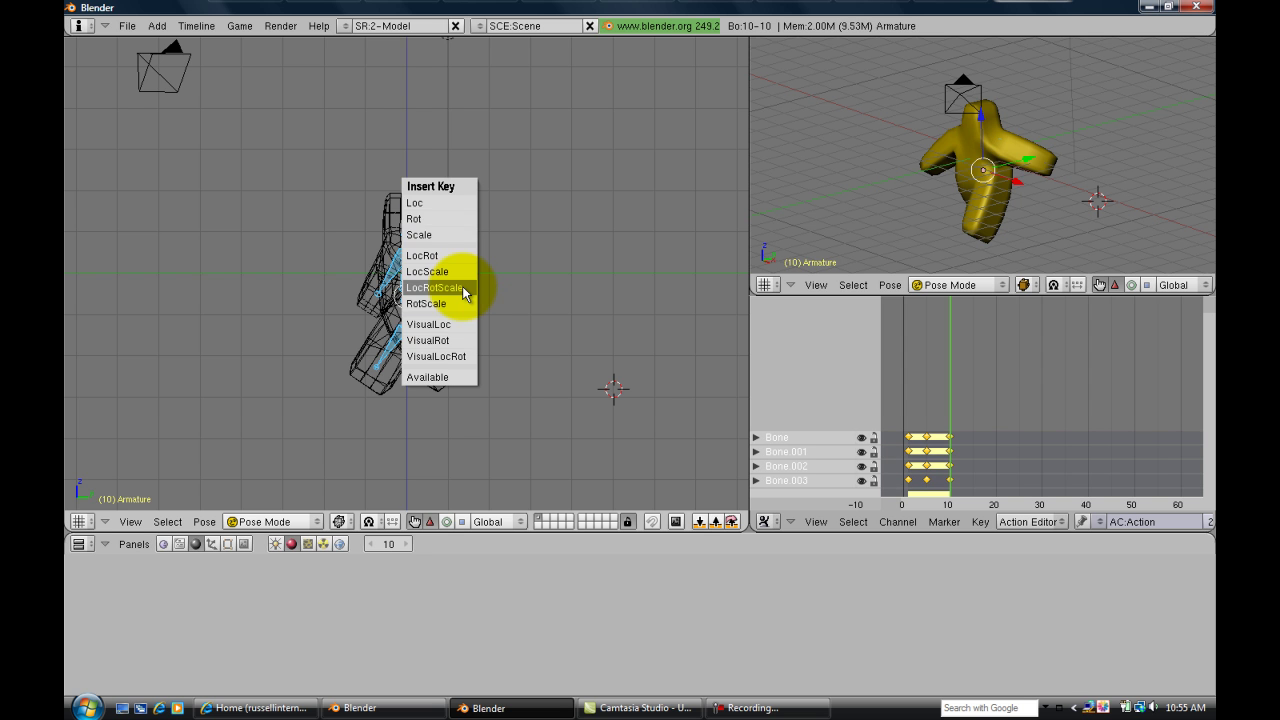
pyautogui.click(463, 289)
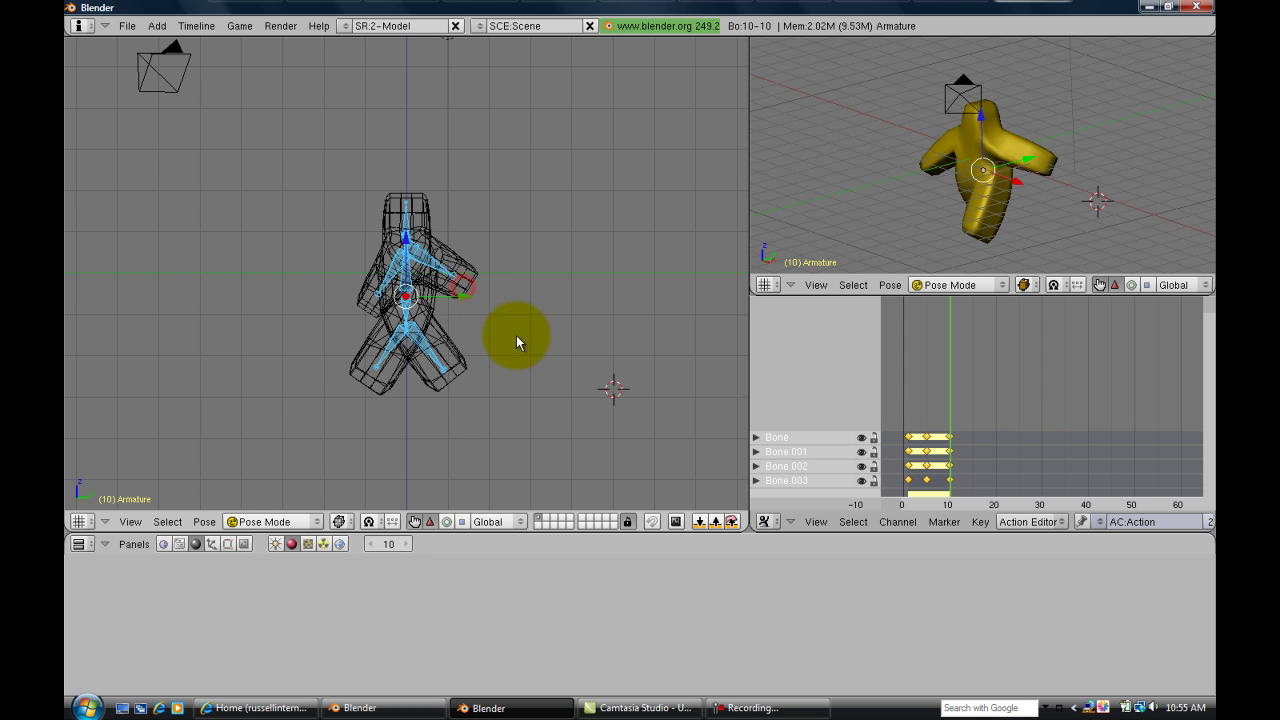
# Step: Advance to frame 15 and straighten both leg bones to vertical, starting with the one on the positive X side
pyautogui.rightClick(388, 366)
pyautogui.press('Right')
pyautogui.press('Right')
pyautogui.press('Right')
pyautogui.press('Right')
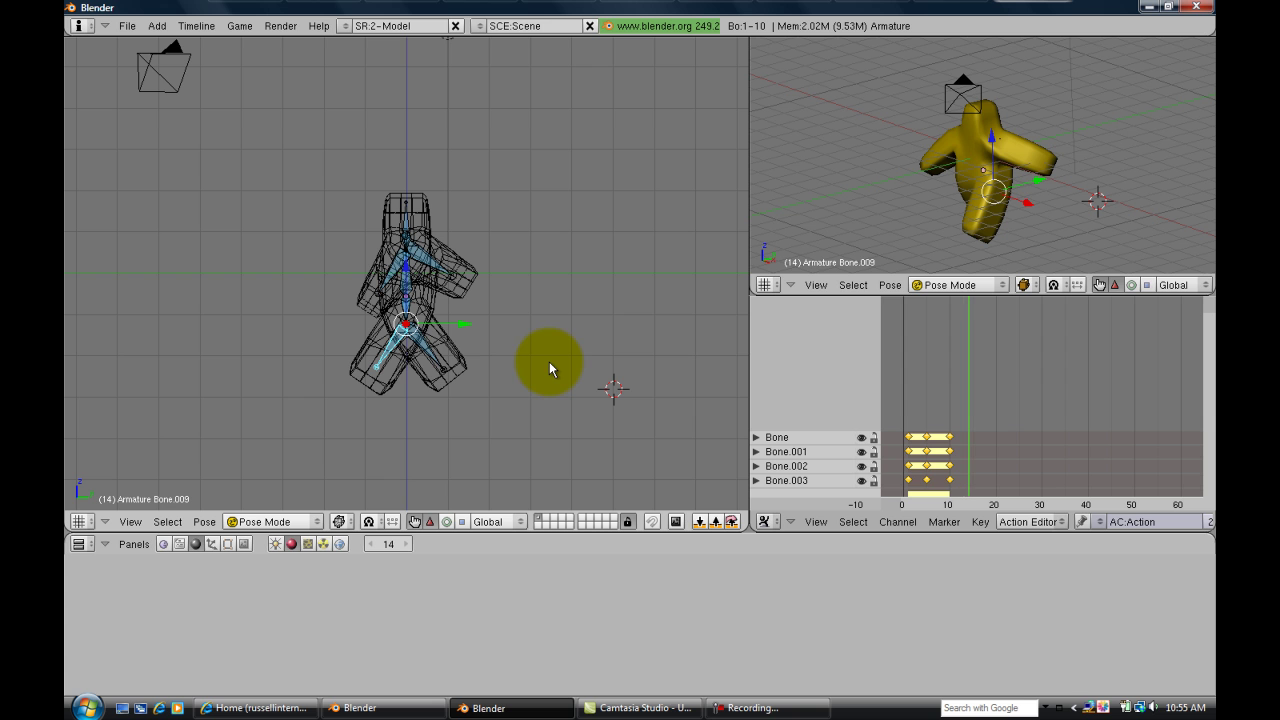
pyautogui.press('Right')
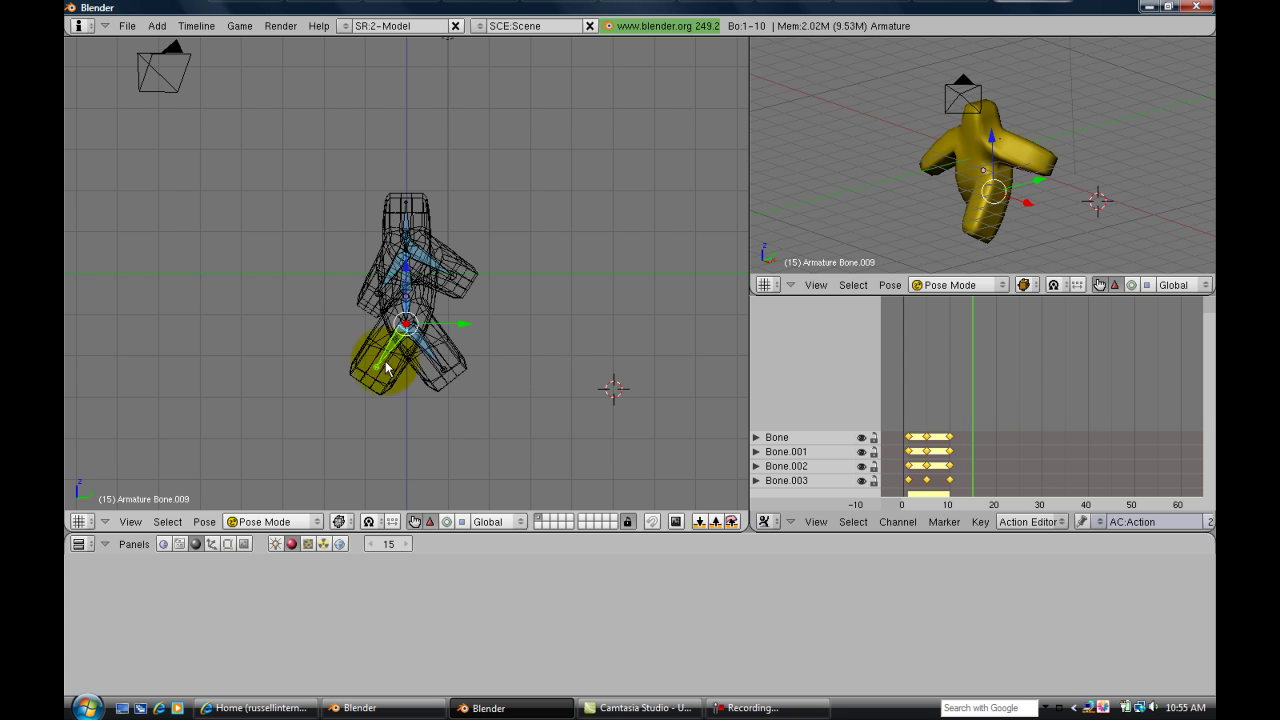
pyautogui.press('r')
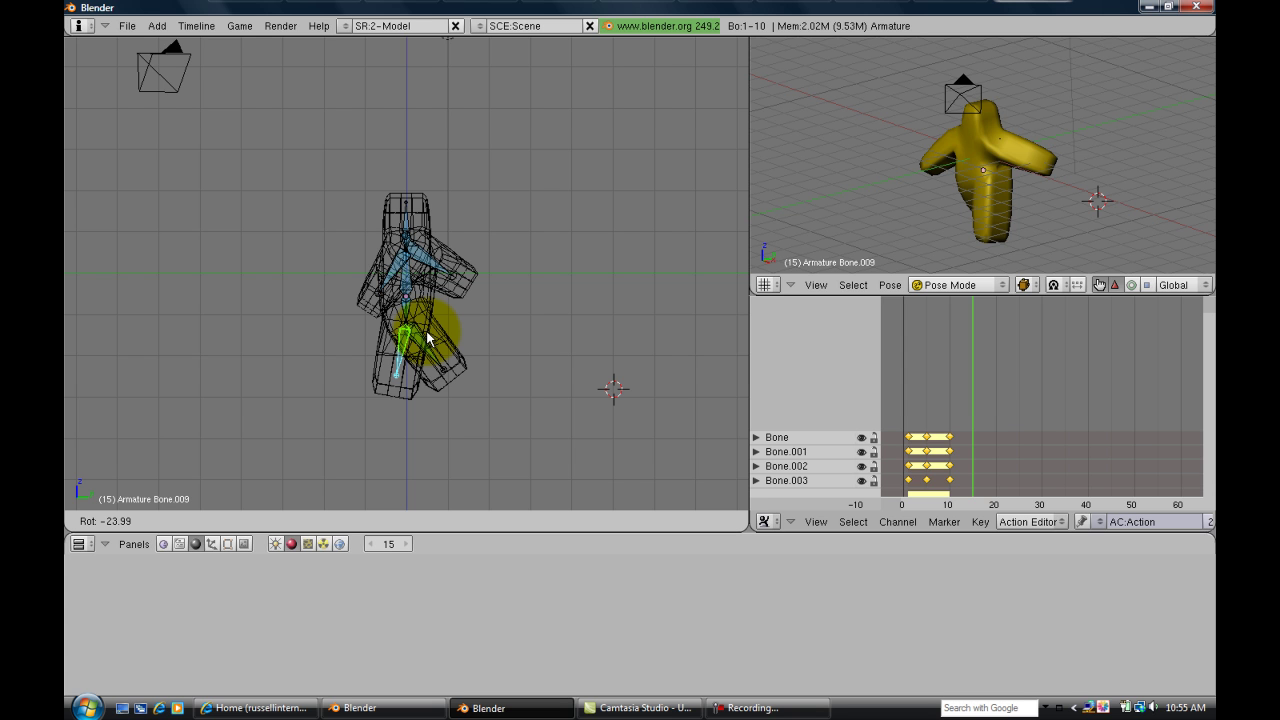
pyautogui.click(427, 340)
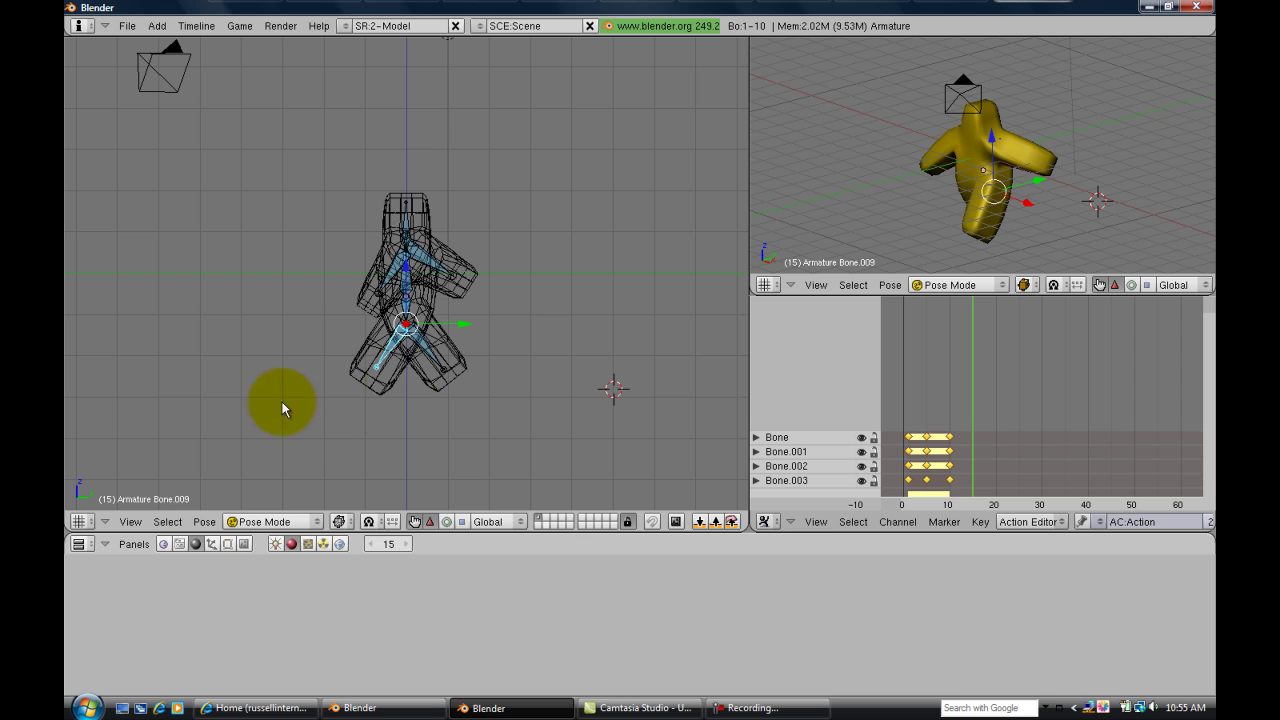
pyautogui.press('r')
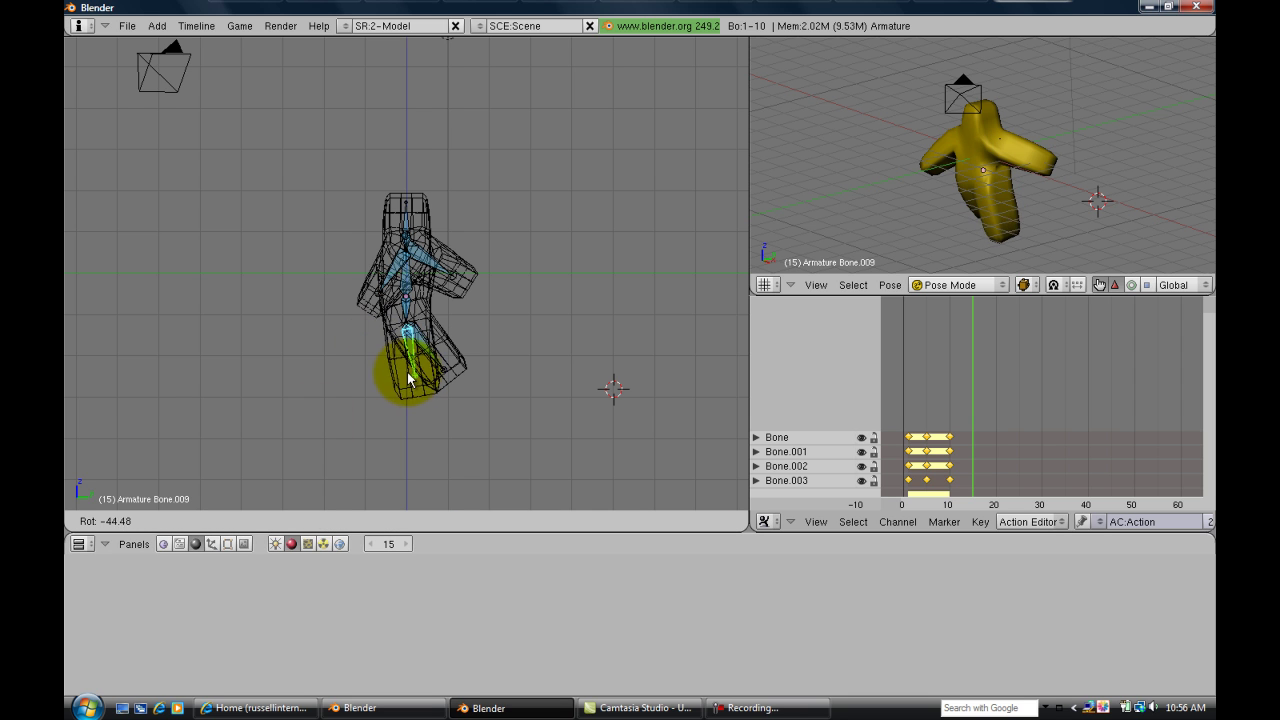
pyautogui.click(399, 383)
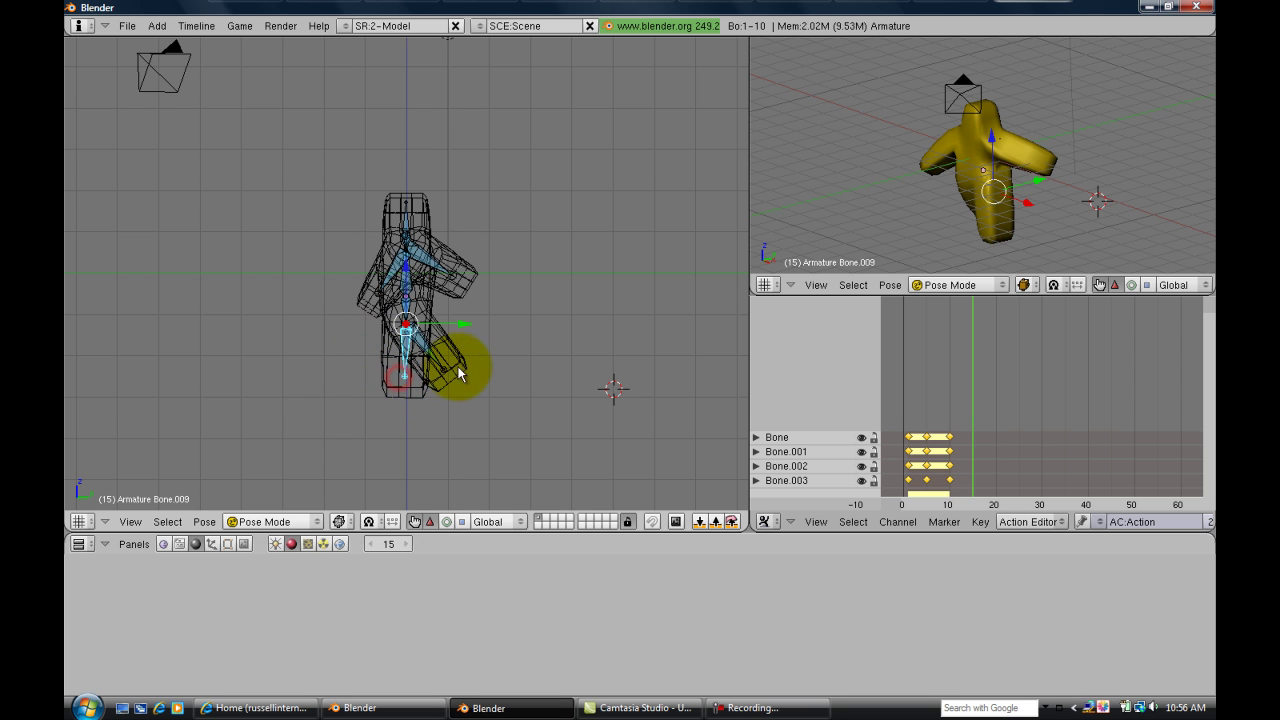
pyautogui.rightClick(434, 368)
pyautogui.press('r')
pyautogui.click(400, 396)
# Step: Rotate both arm bones back down to vertical at frame 15, restoring the standing pose
pyautogui.rightClick(412, 285)
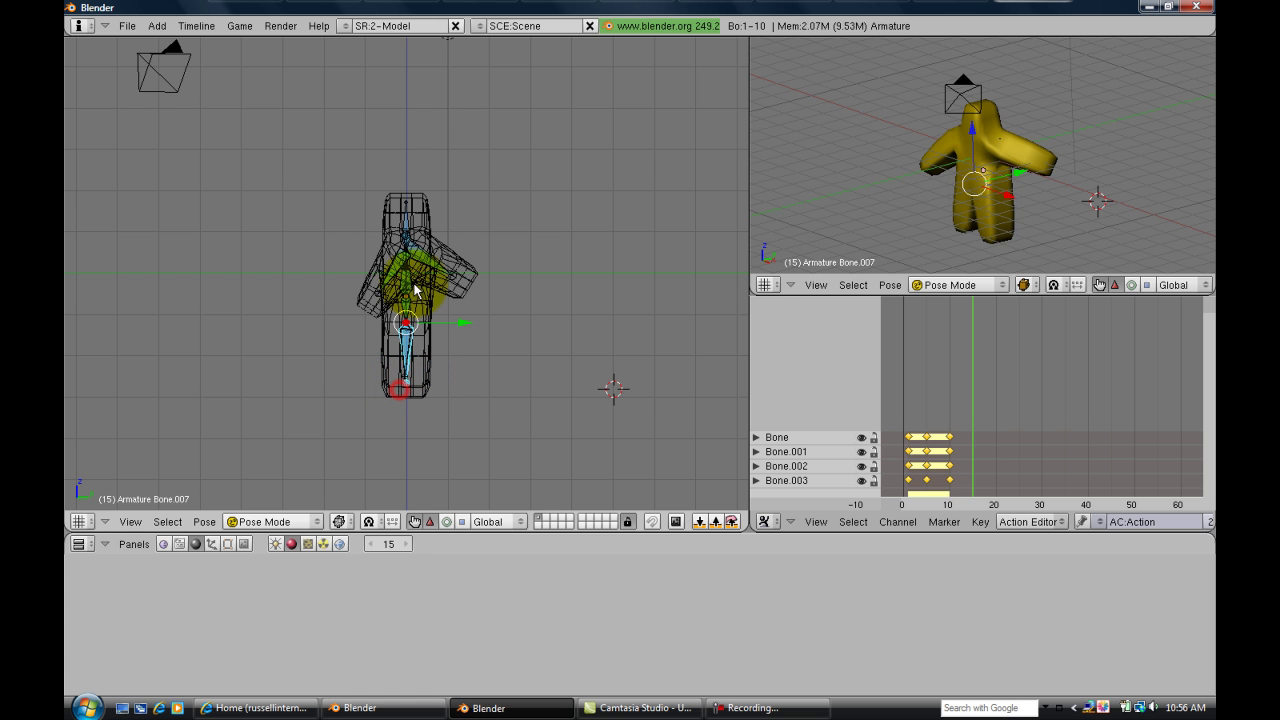
pyautogui.press('r')
pyautogui.click(405, 306)
pyautogui.rightClick(443, 271)
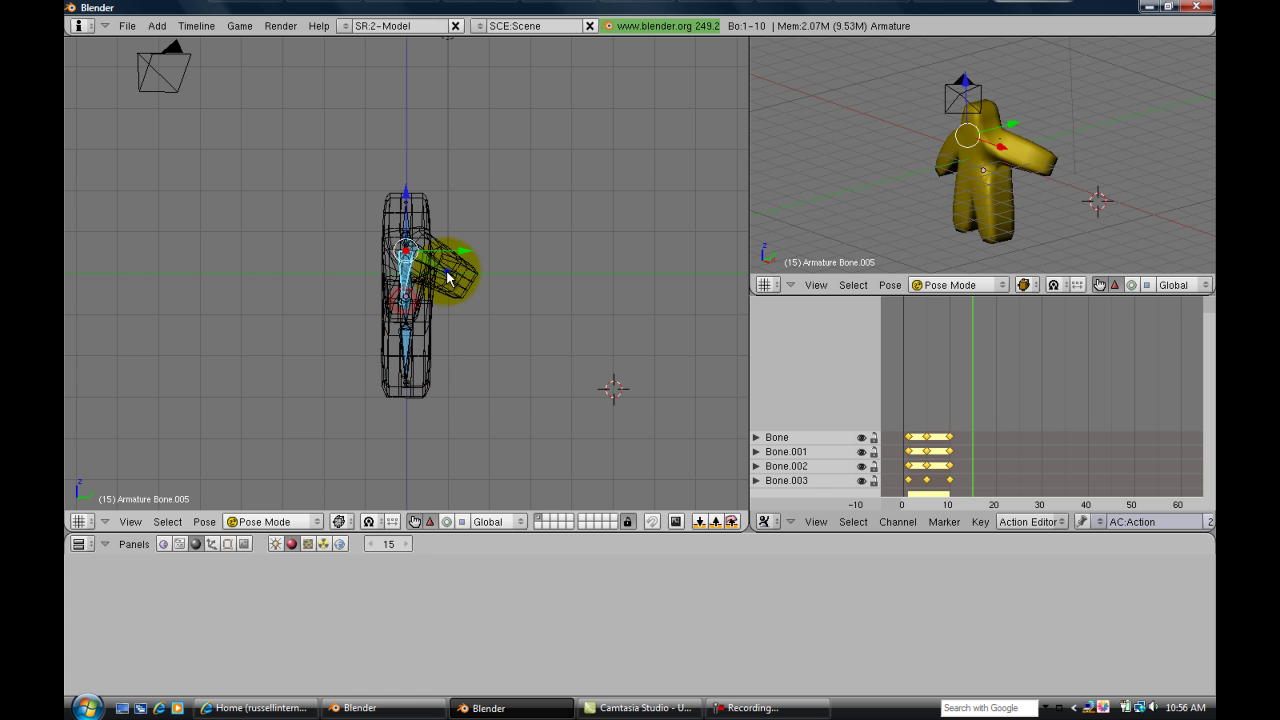
pyautogui.press('r')
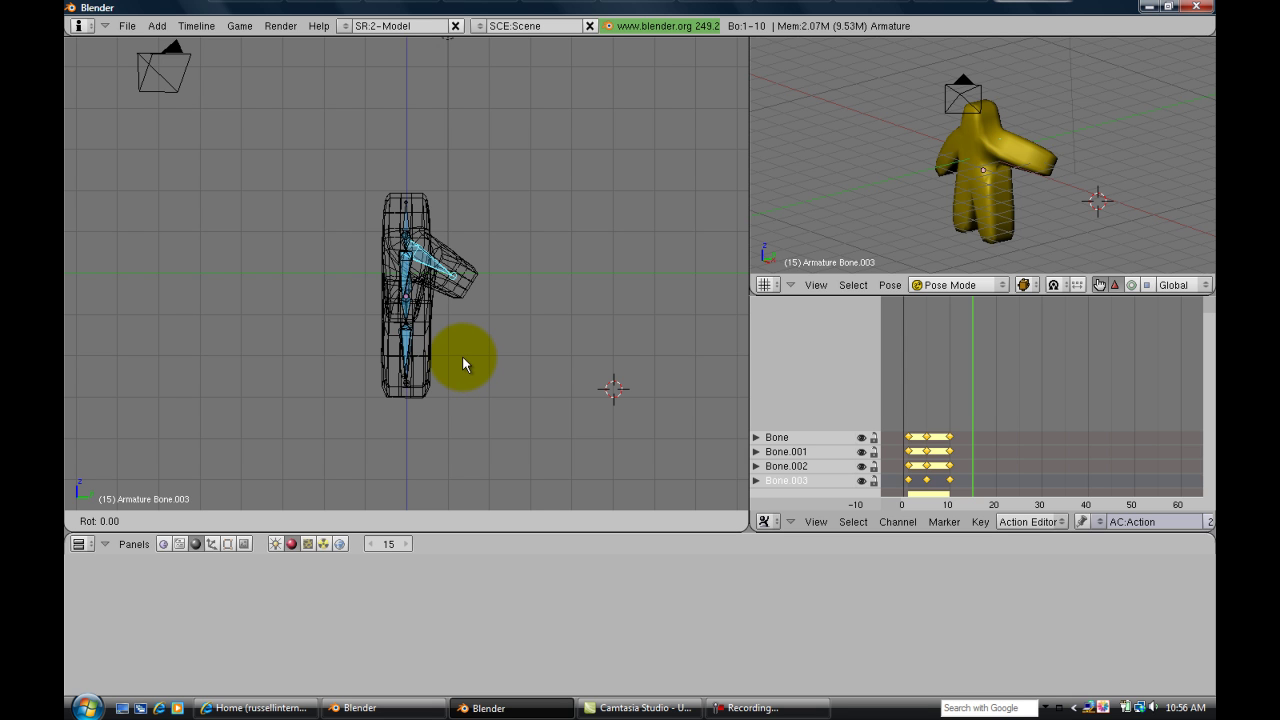
pyautogui.press('Escape')
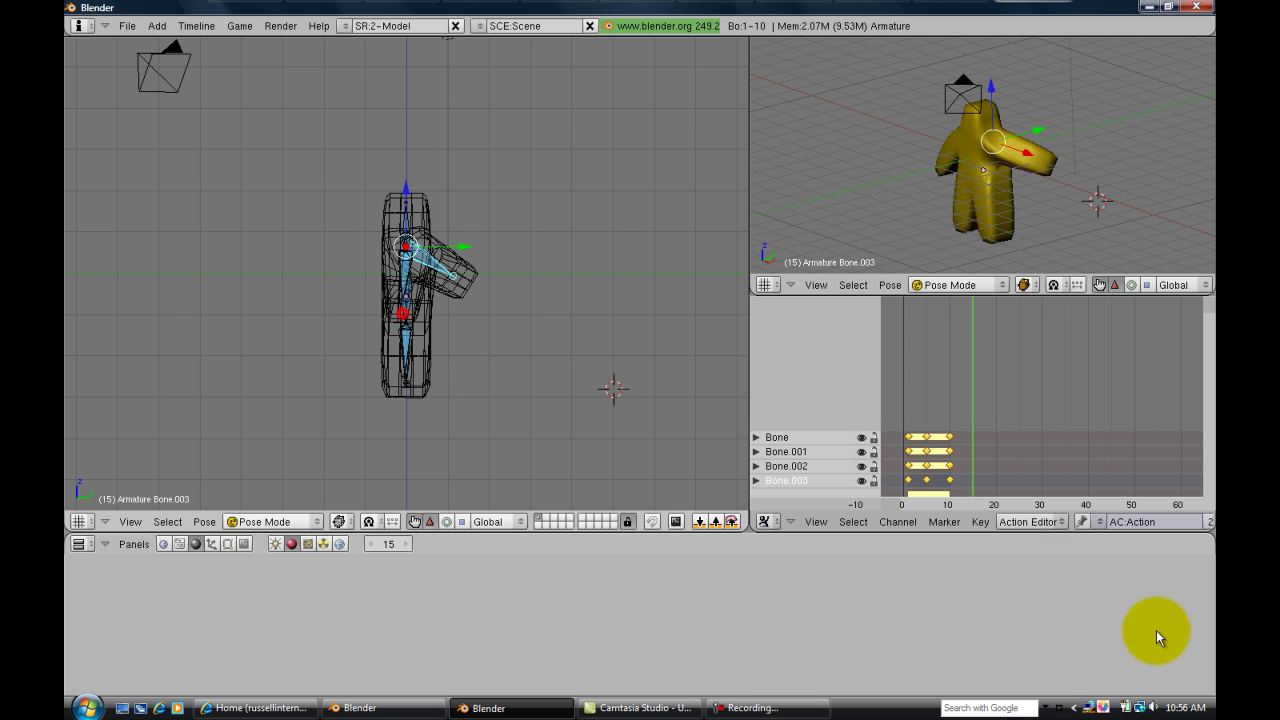
pyautogui.click(1136, 637)
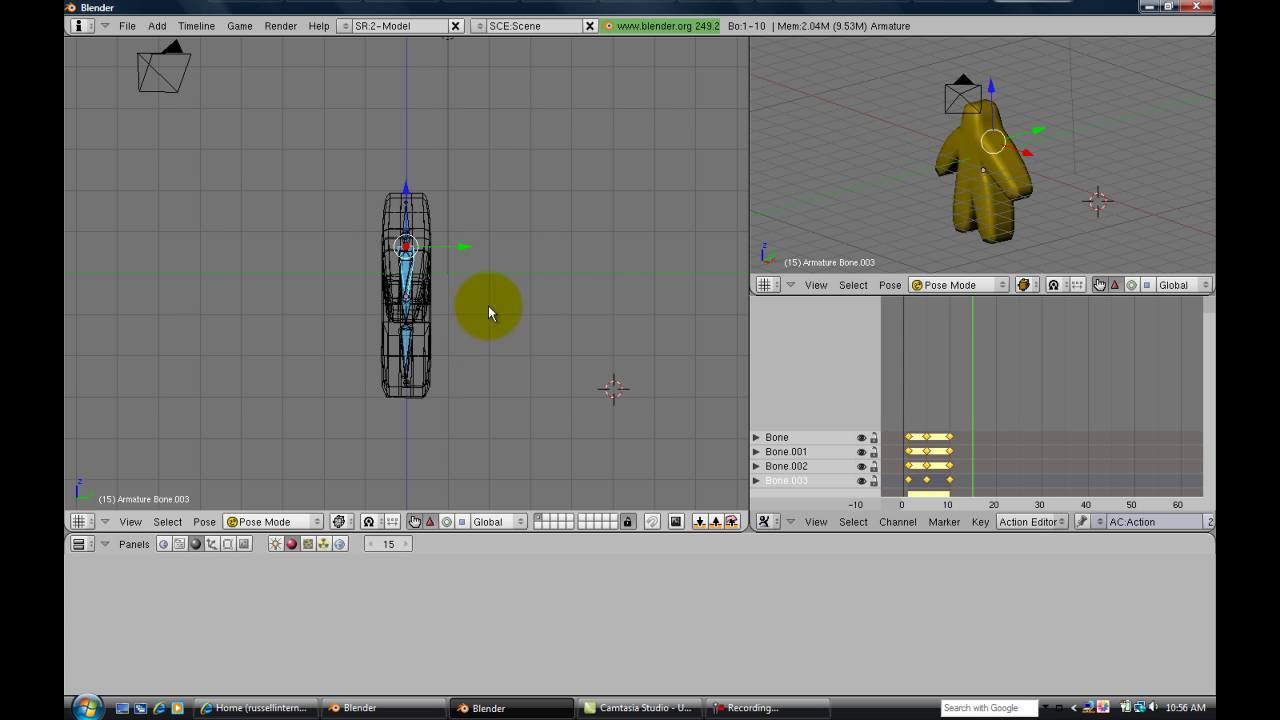
# Step: Select all bones, insert a keyframe for the standing pose at frame 15, and return to frame 1
pyautogui.press('i')
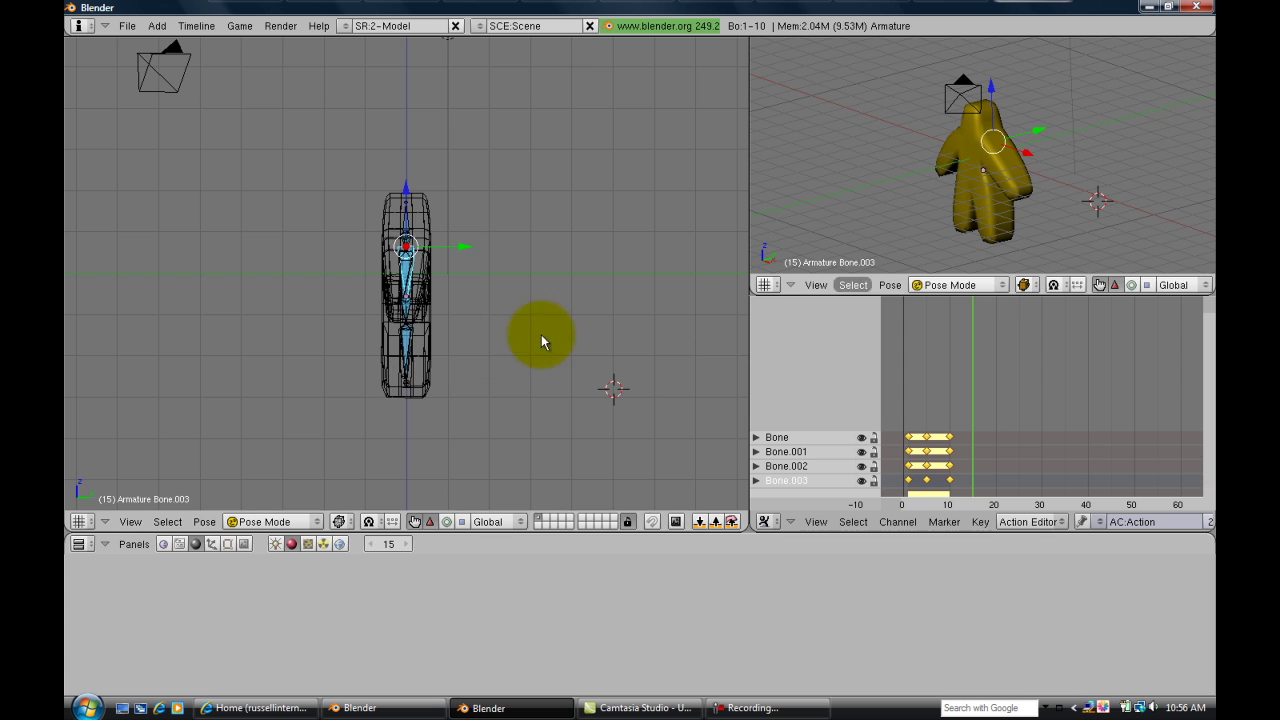
pyautogui.press('a')
pyautogui.press('a')
pyautogui.press('i')
pyautogui.click(577, 336)
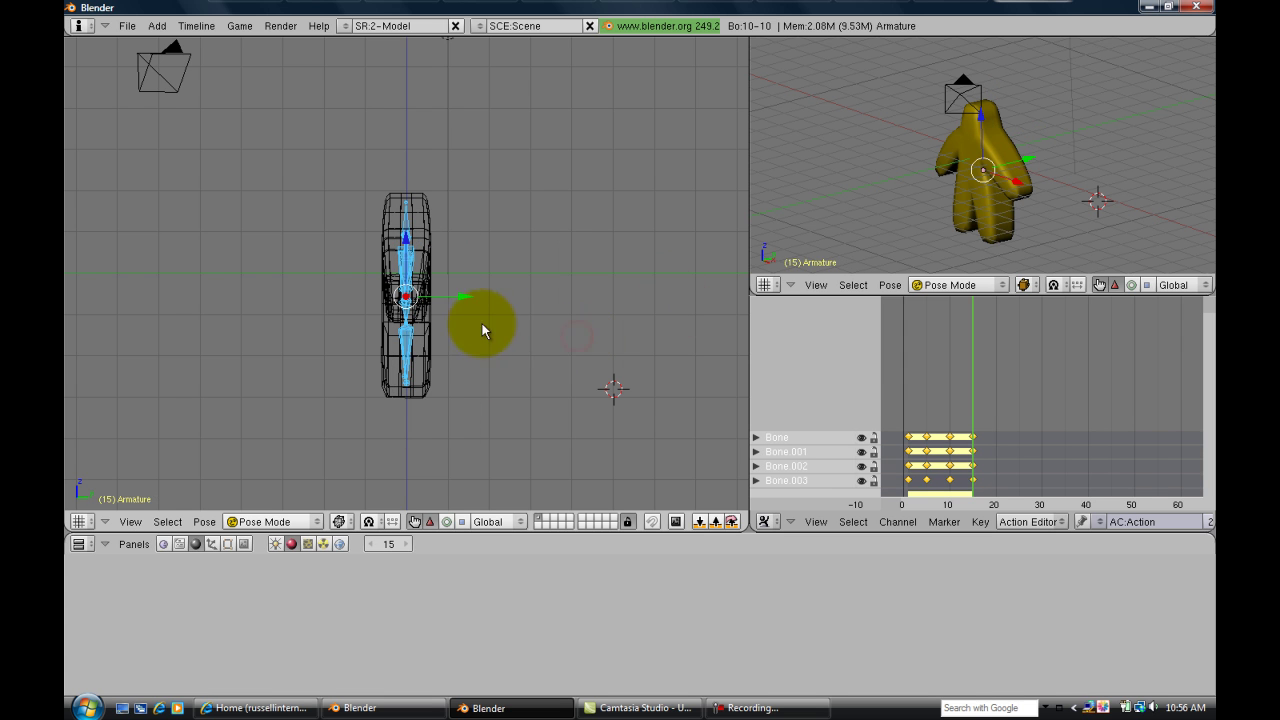
pyautogui.click(905, 386)
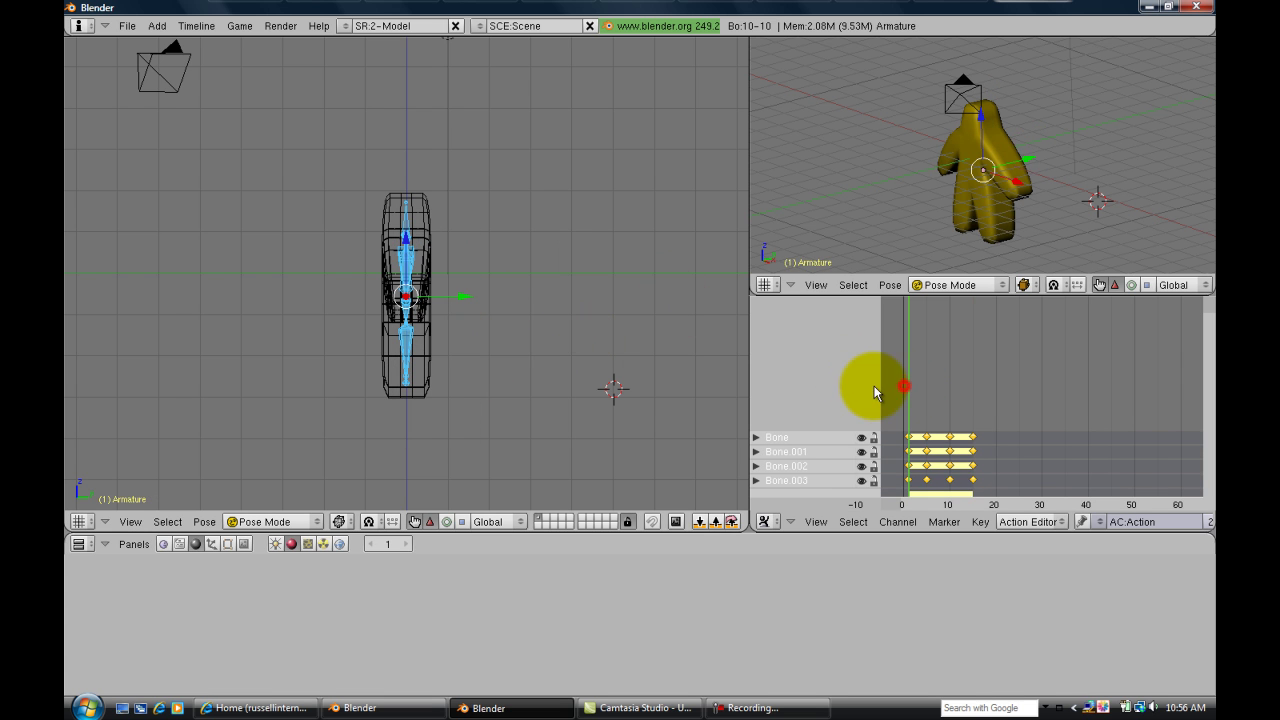
# Step: Play back the walk animation from frame 1 in the side view and in the Action Editor to check the bone motion
pyautogui.hotkey('alt', 'a')
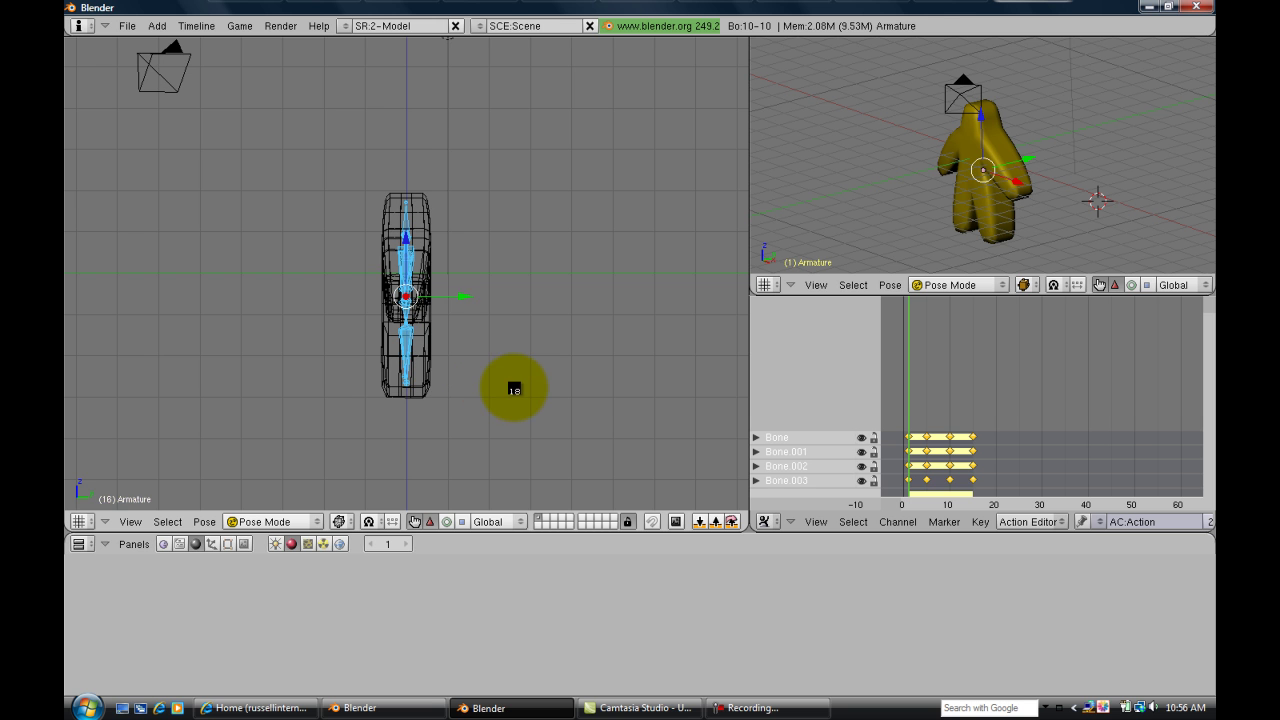
pyautogui.press('Escape')
pyautogui.rightClick(514, 388)
pyautogui.hotkey('alt', 'a')
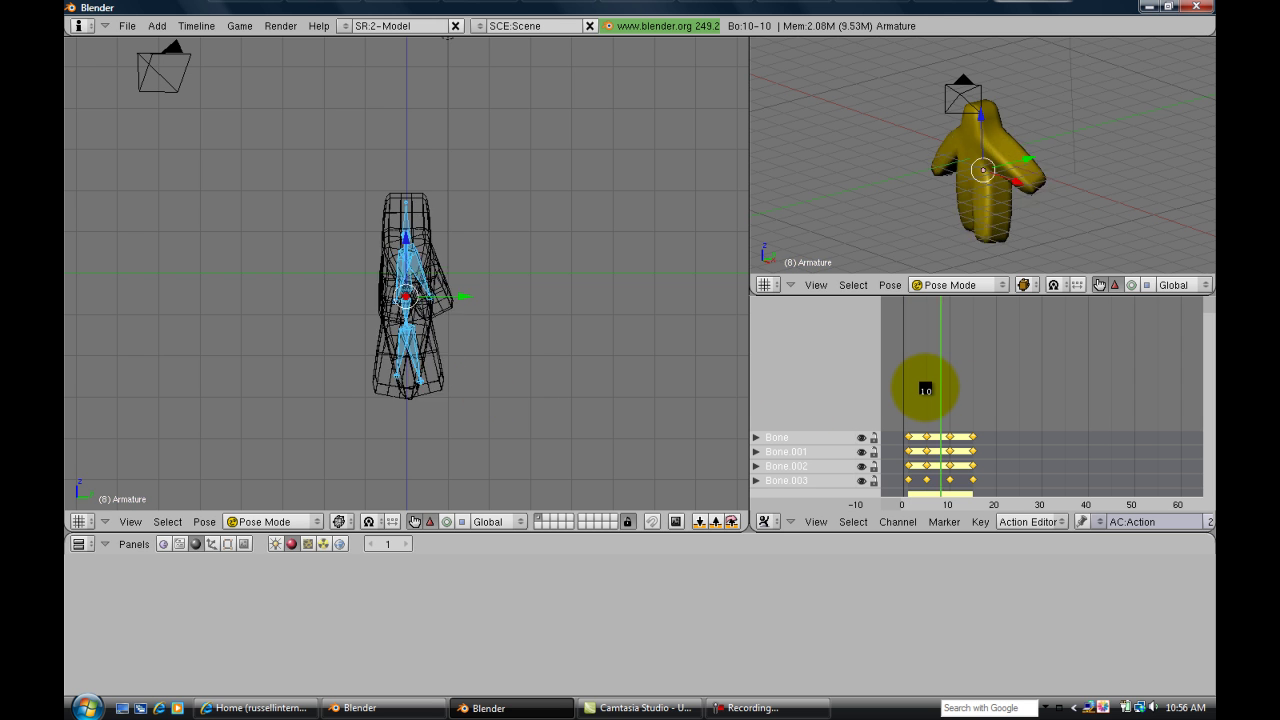
pyautogui.press('Escape')
pyautogui.rightClick(924, 386)
pyautogui.hotkey('alt', 'a')
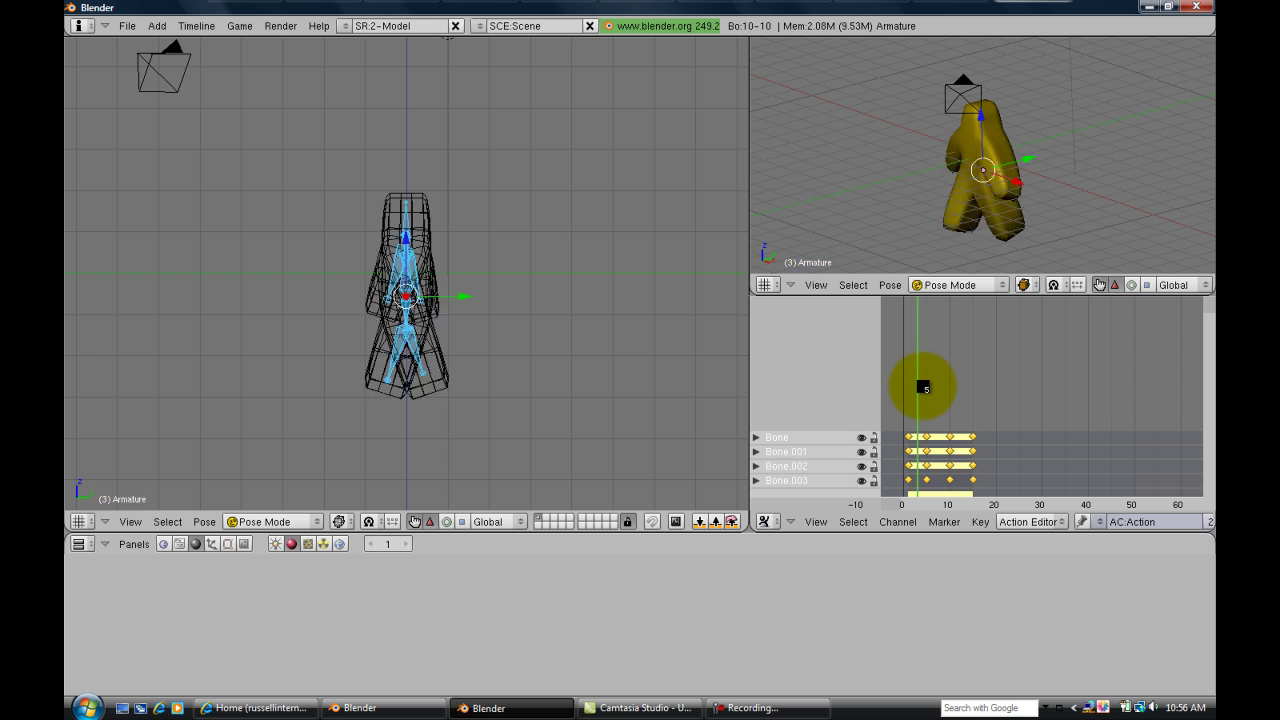
pyautogui.click(922, 386)
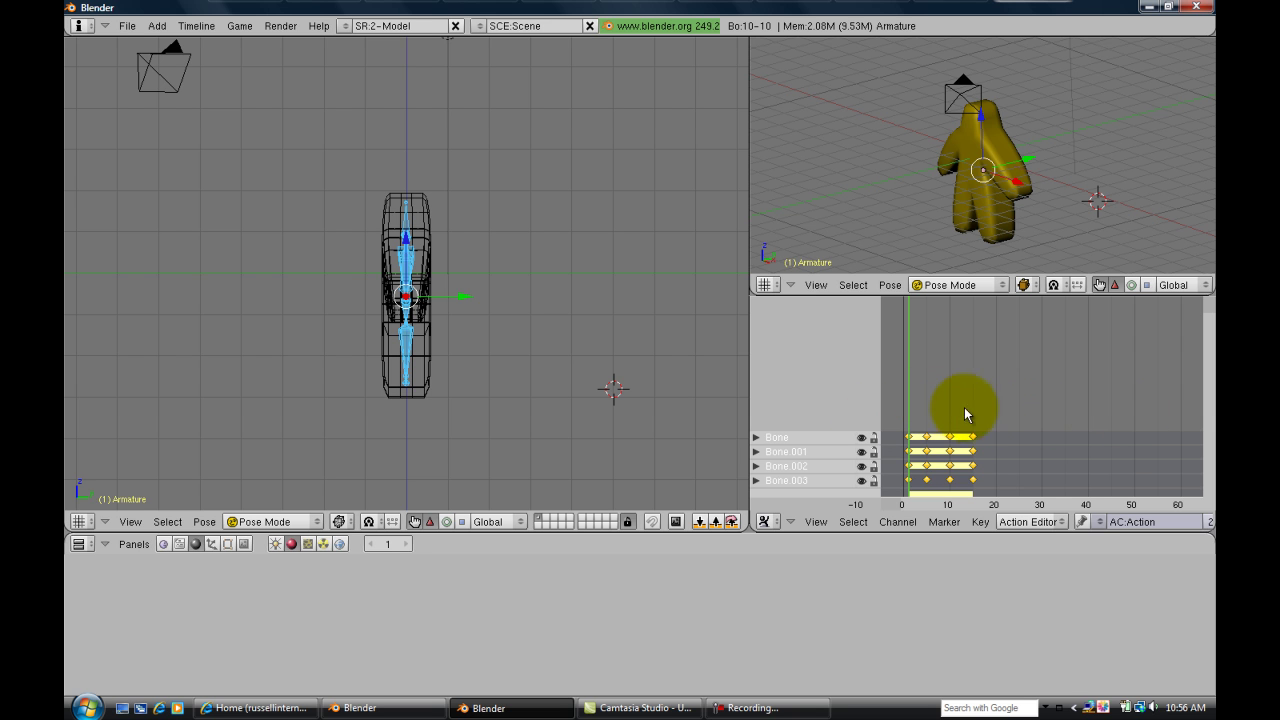
# Step: Duplicate all bone keyframes, offset the copies about 14 frames later in the Action Editor, and play back the extended walk
pyautogui.hotkey('shift', 'd')
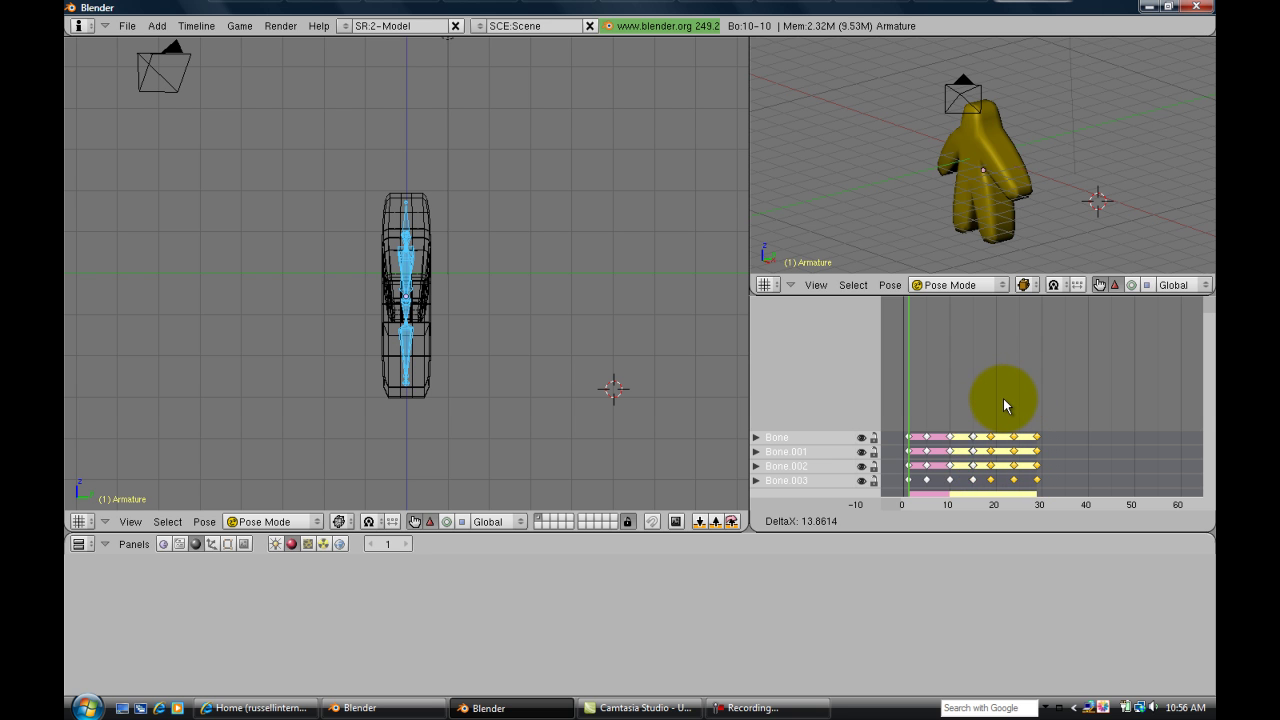
pyautogui.click(1003, 398)
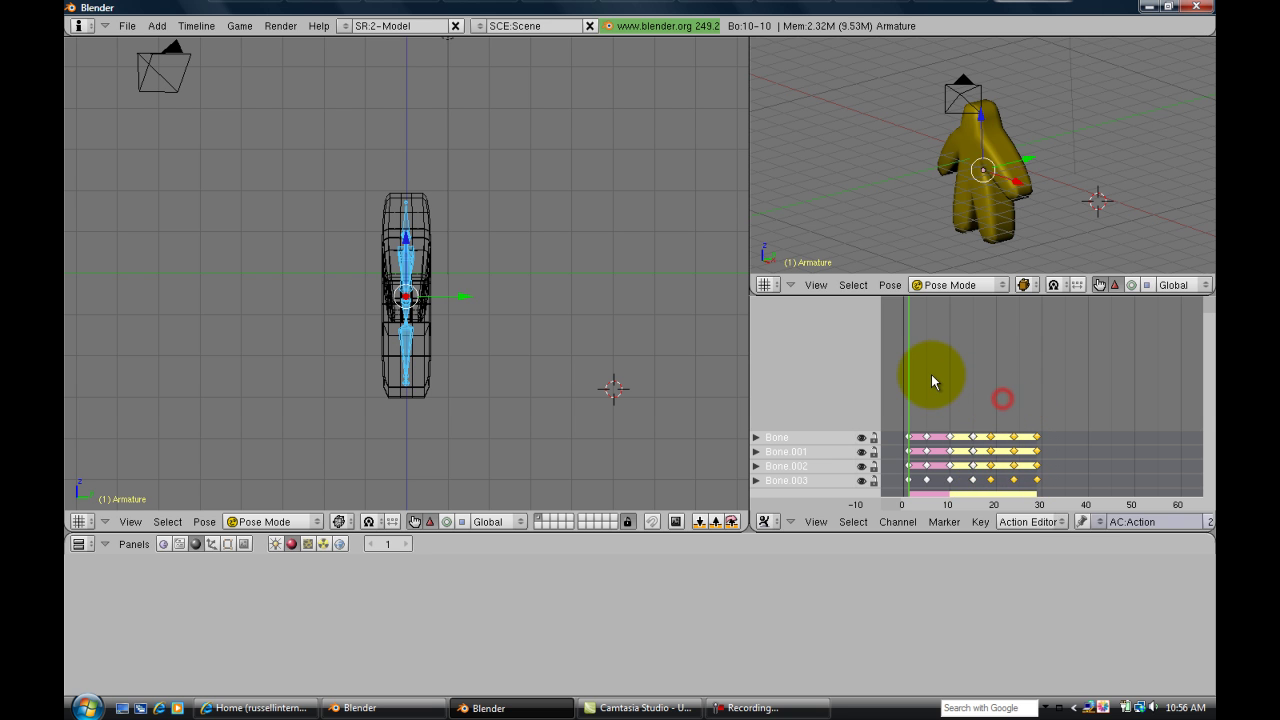
pyautogui.hotkey('alt', 'a')
pyautogui.hotkey('alt', 'a')
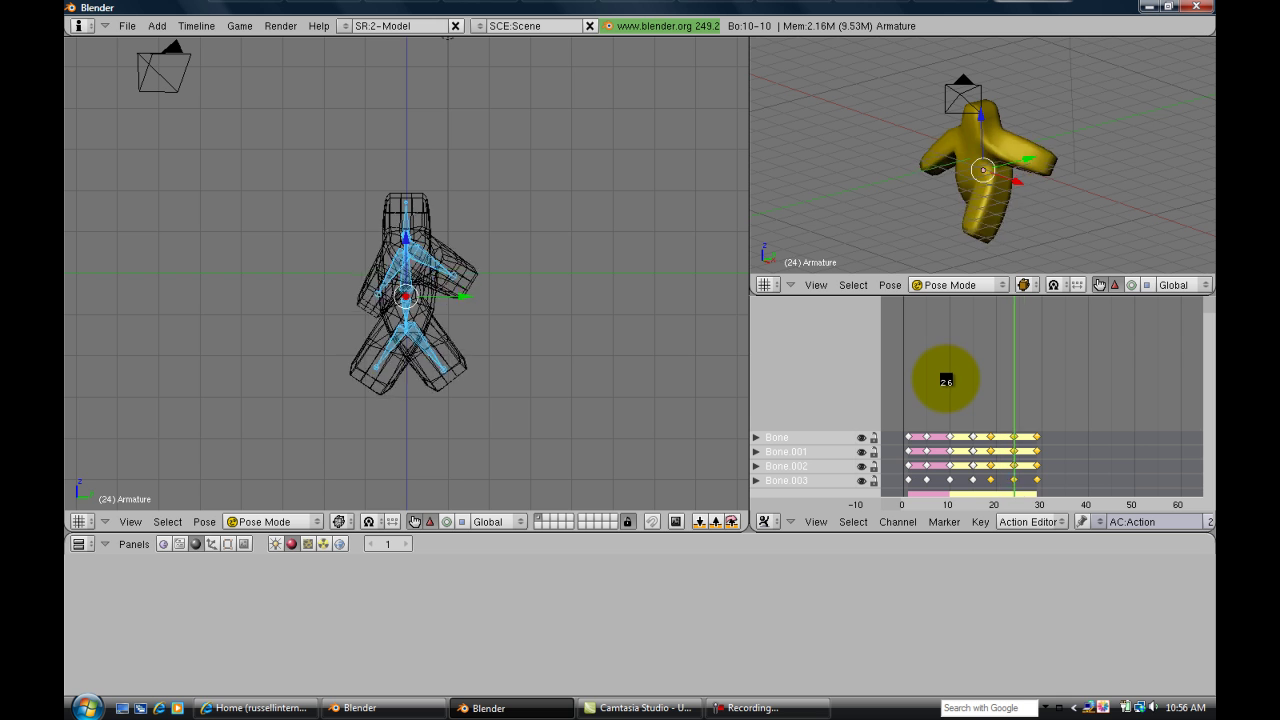
pyautogui.press('Escape')
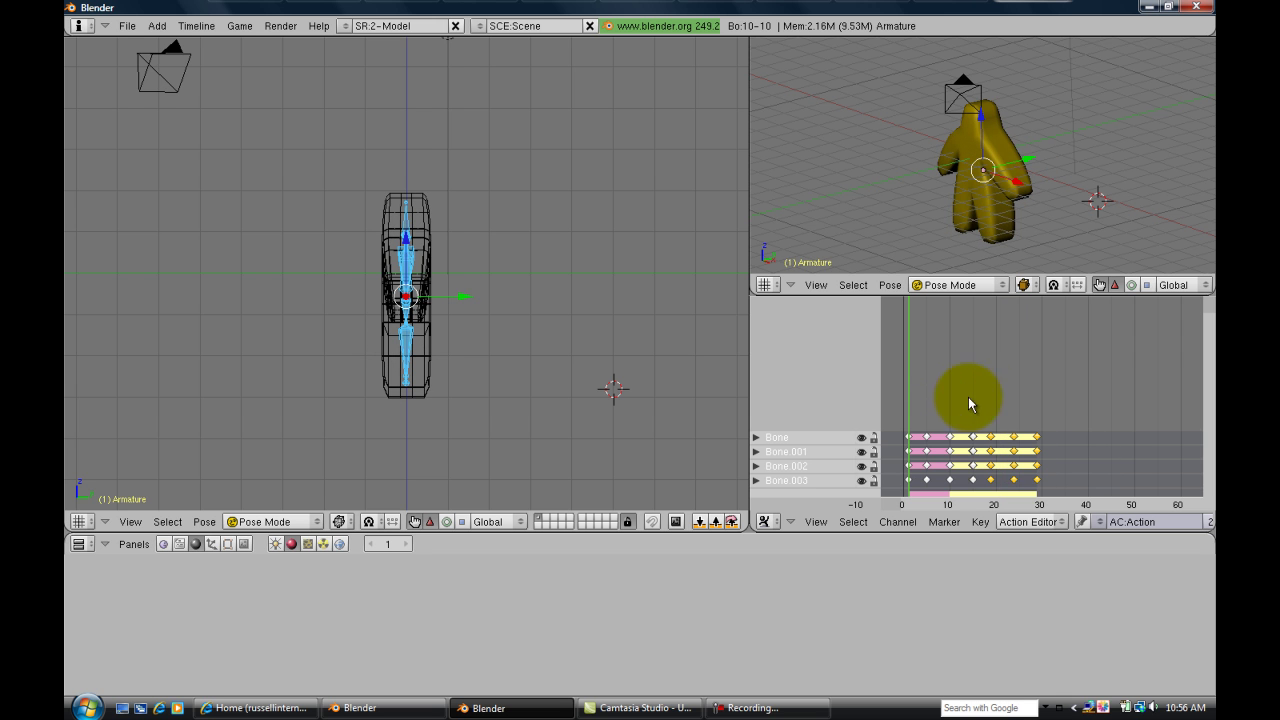
# Step: Shift the copied keyframes slightly later, and select and duplicate all keyframes toward later frames to extend the walk further
pyautogui.press('g')
pyautogui.rightClick(989, 389)
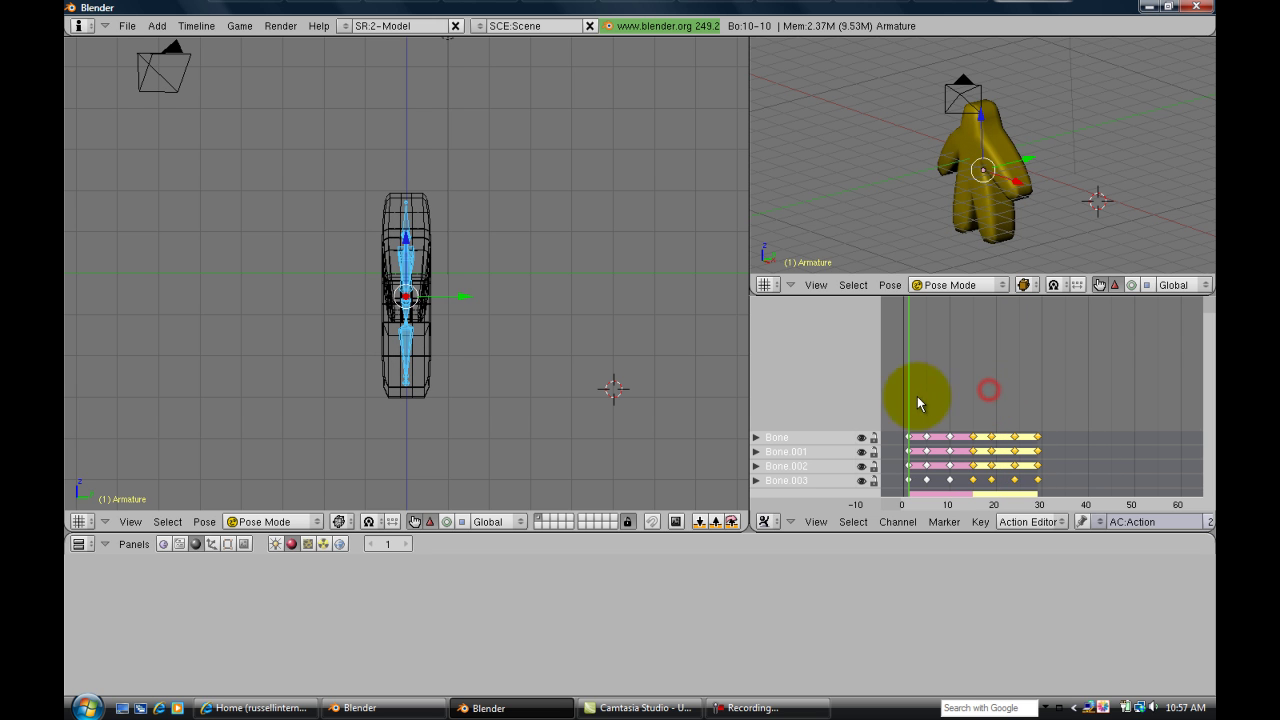
pyautogui.press('a')
pyautogui.press('a')
pyautogui.hotkey('shift', 'd')
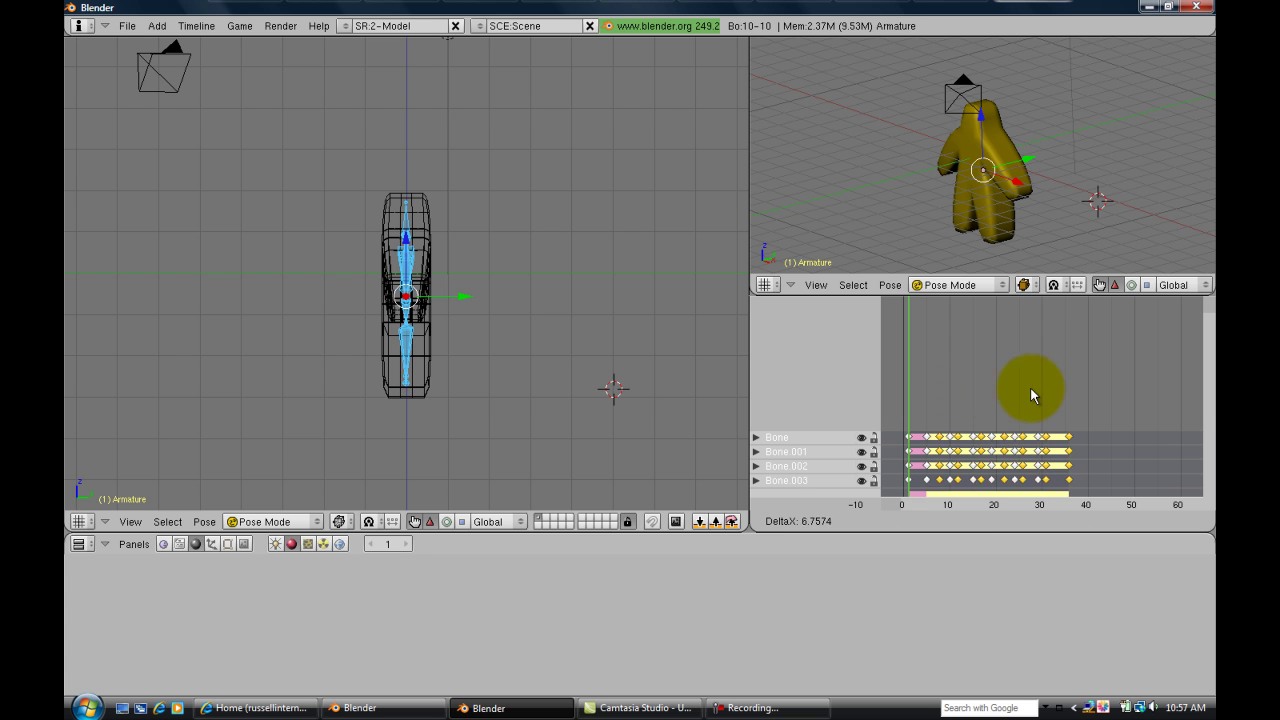